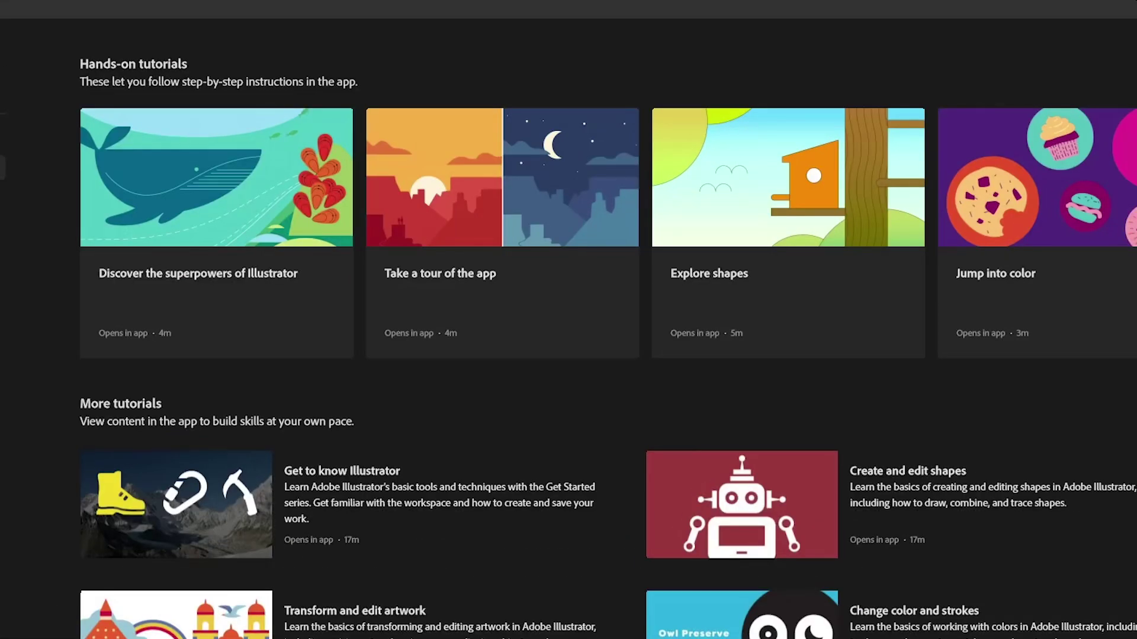
Step: Create an 850 x 850 px document in RGB color mode with Screen (72 ppi) raster effects
{"action": "key", "text": "ctrl+n"}
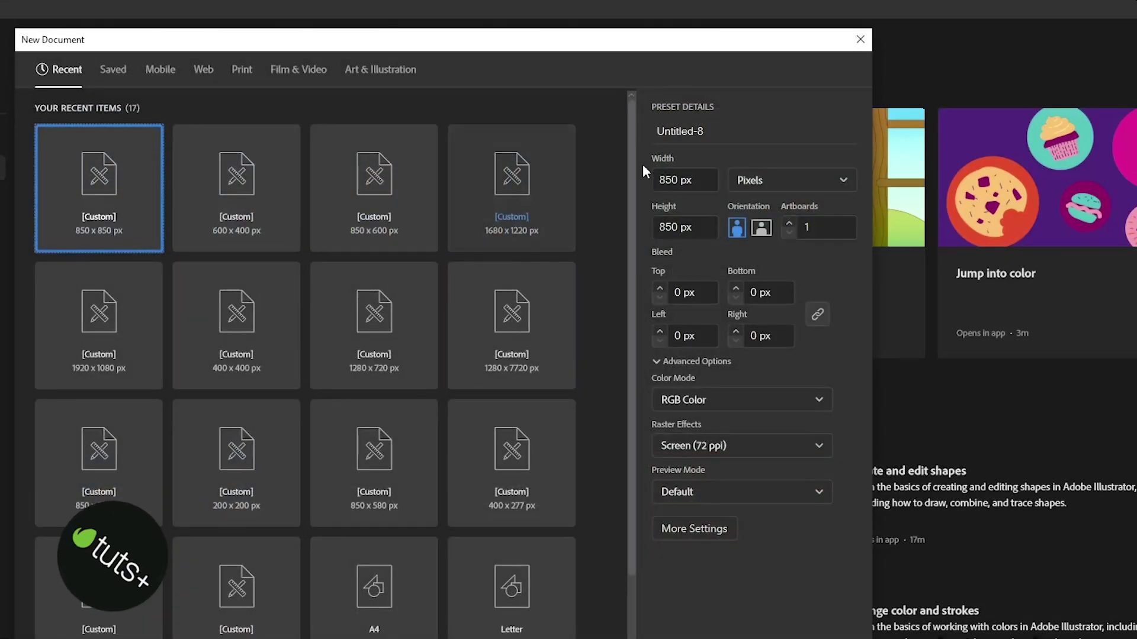
{"action": "left_click", "coordinate": [785, 182]}
{"action": "left_click", "coordinate": [777, 203]}
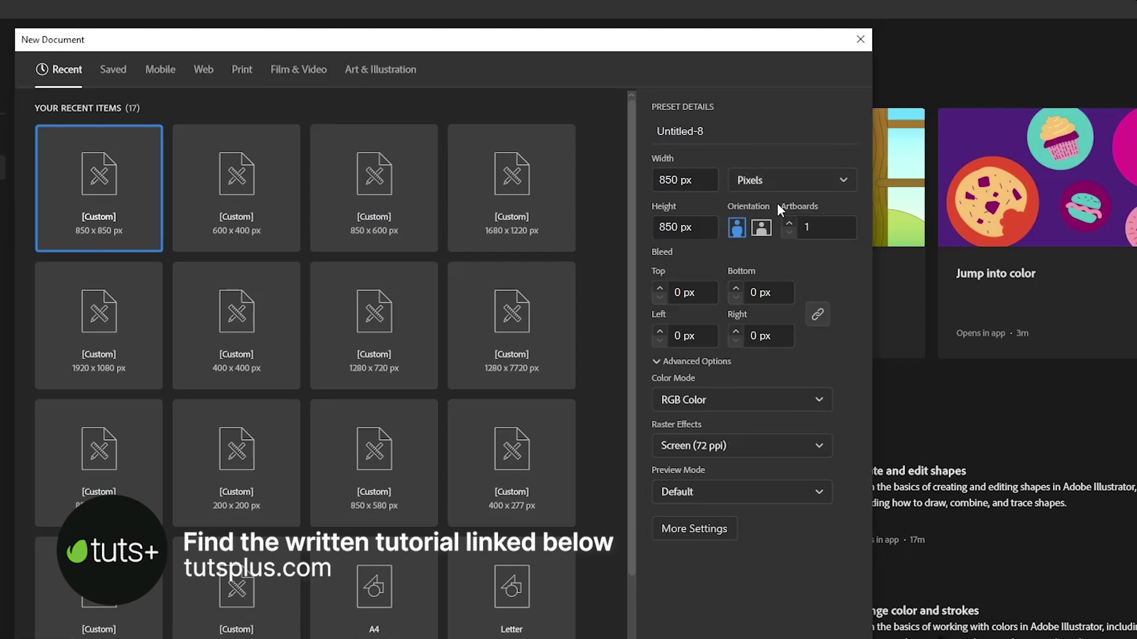
{"action": "left_click", "coordinate": [704, 180]}
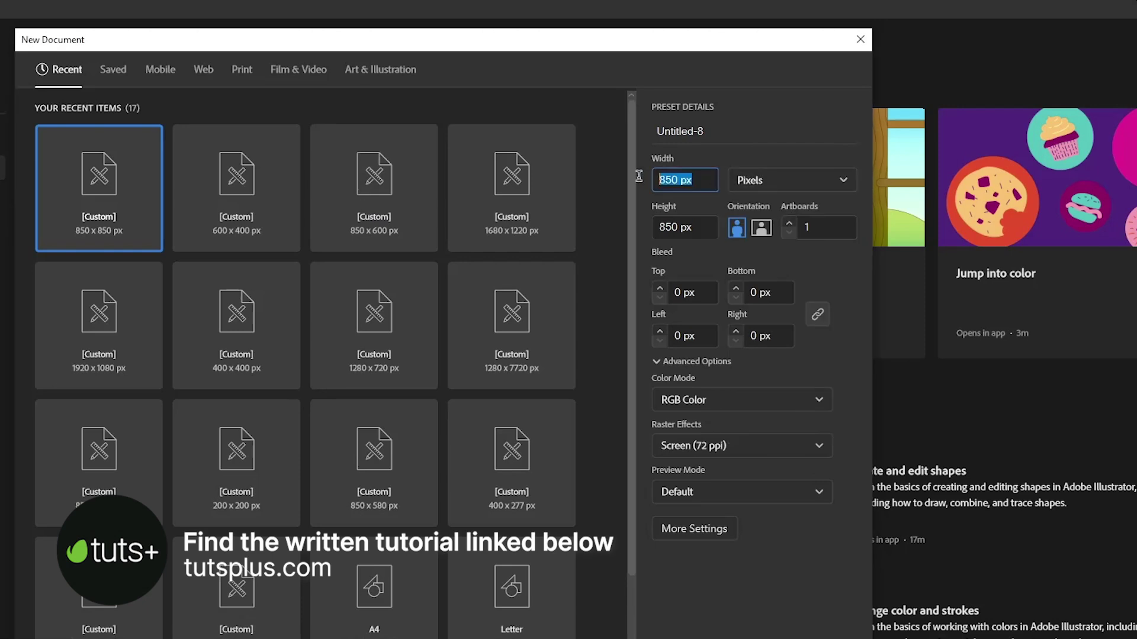
{"action": "left_click", "coordinate": [704, 227]}
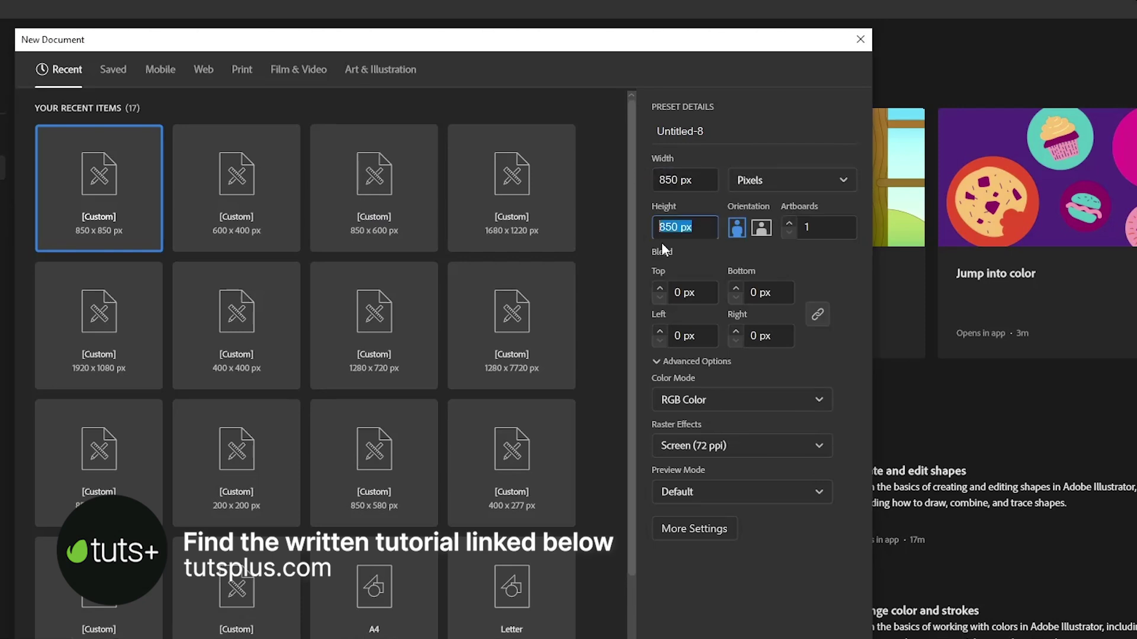
{"action": "left_click", "coordinate": [811, 399]}
{"action": "left_click", "coordinate": [780, 429]}
{"action": "left_click", "coordinate": [779, 445]}
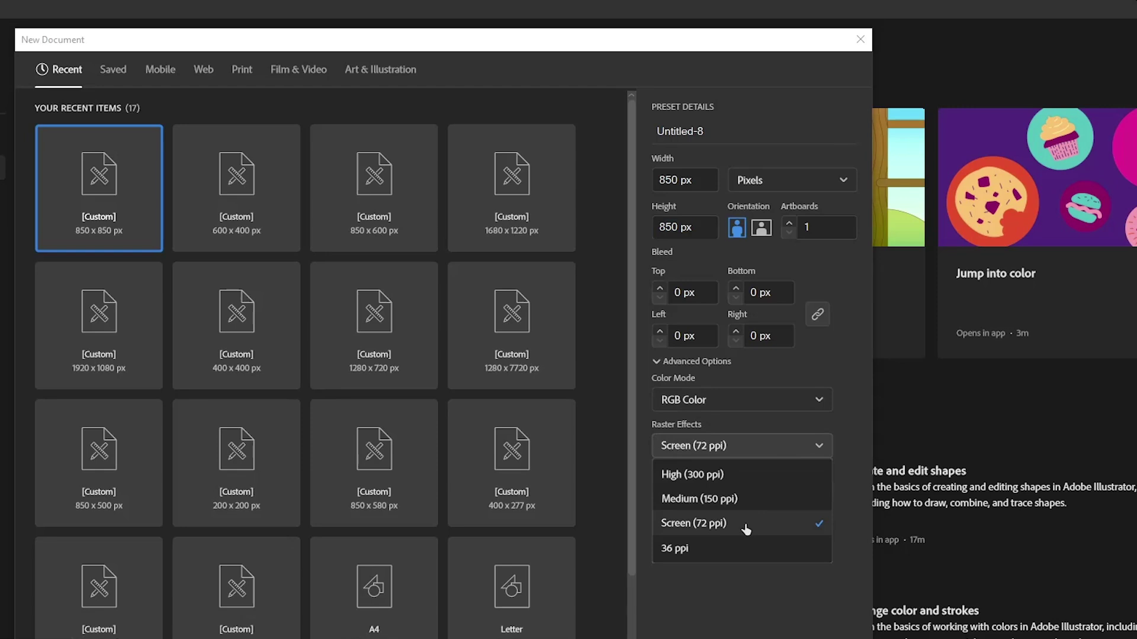
{"action": "left_click", "coordinate": [763, 528]}
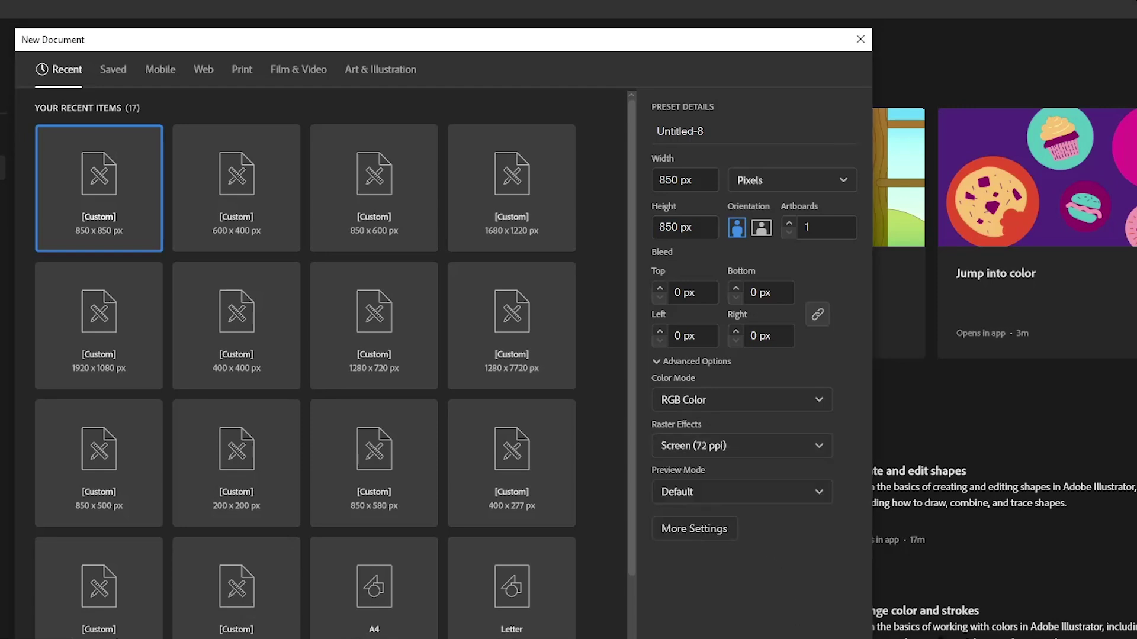
{"action": "left_click", "coordinate": [761, 638]}
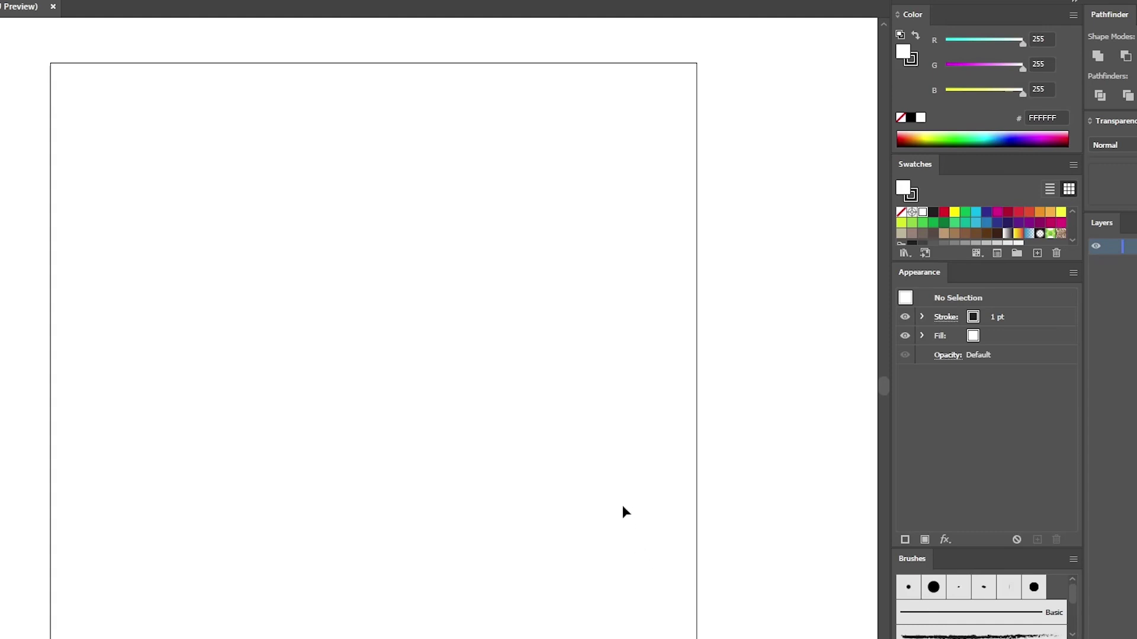
{"action": "key", "text": "ctrl+0"}
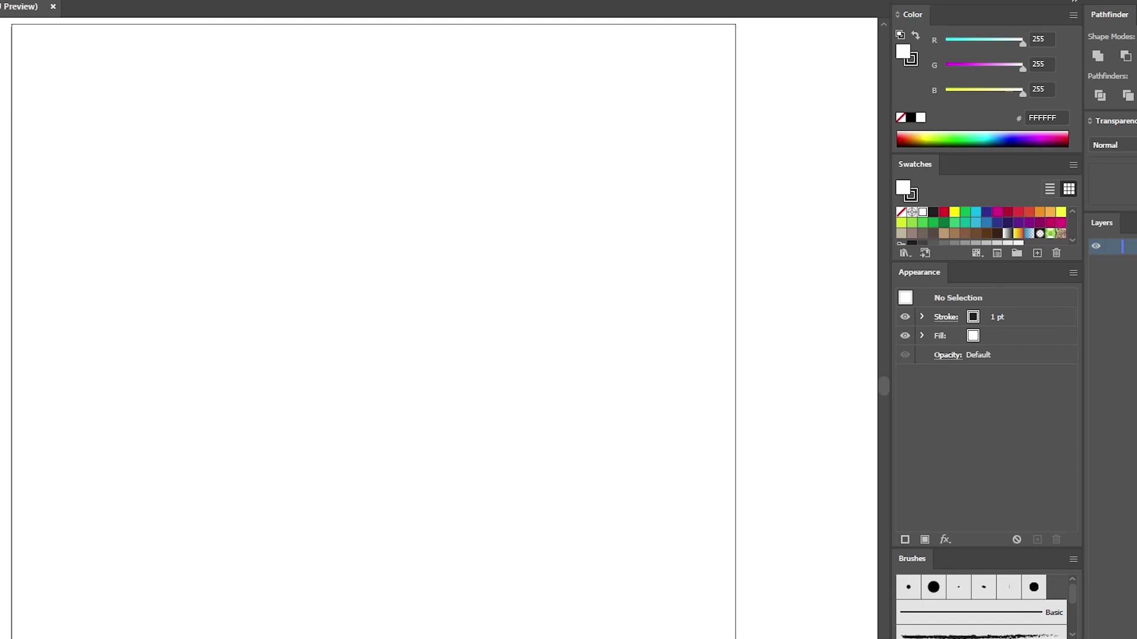
{"action": "left_click", "coordinate": [179, 0]}
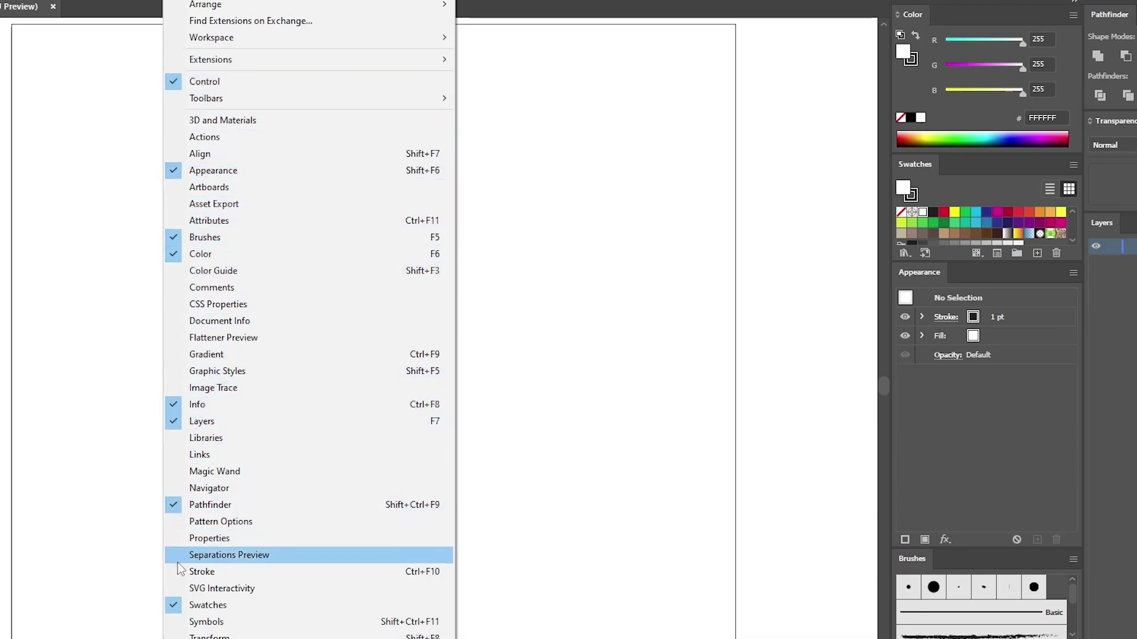
{"action": "mouse_move", "coordinate": [190, 638]}
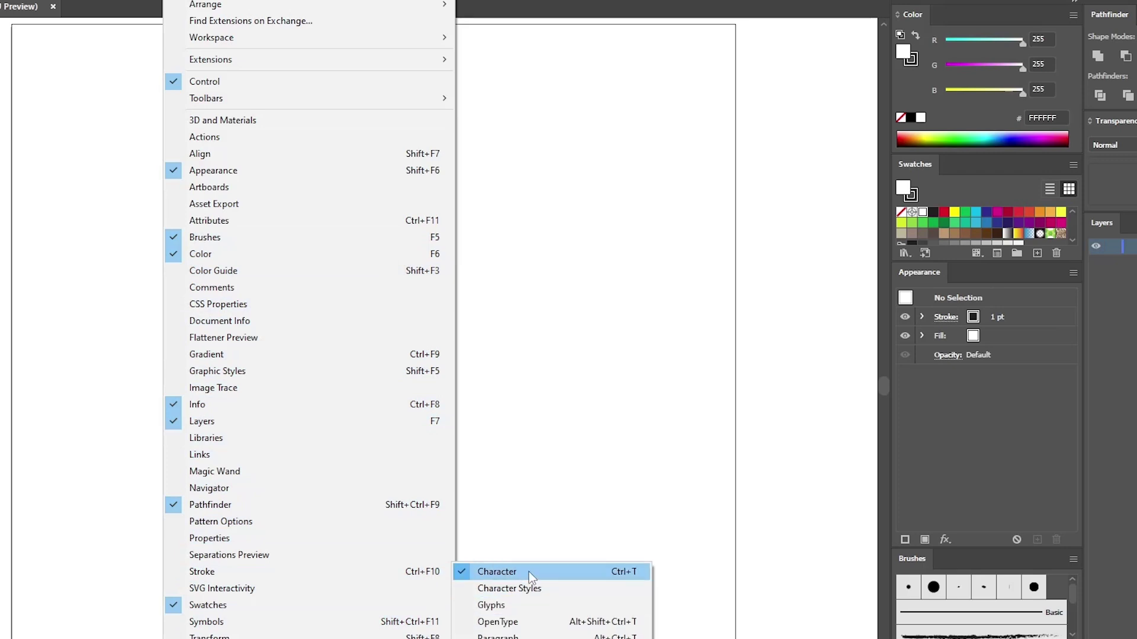
{"action": "left_click", "coordinate": [486, 524]}
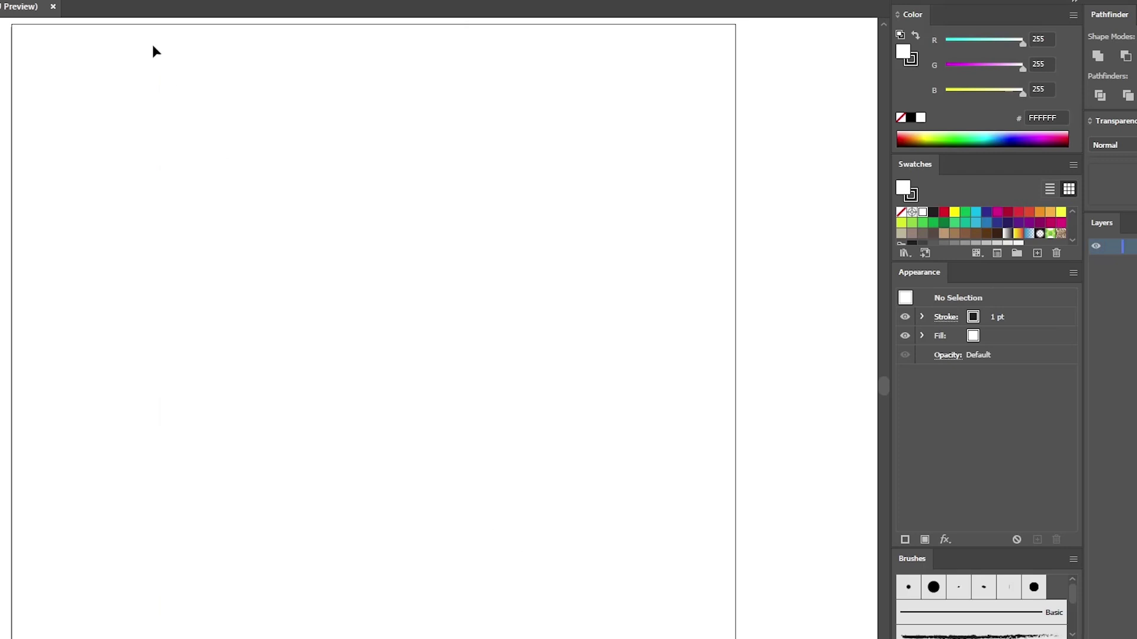
Step: Show the document grid and enable Snap to Grid
{"action": "left_click", "coordinate": [102, 1]}
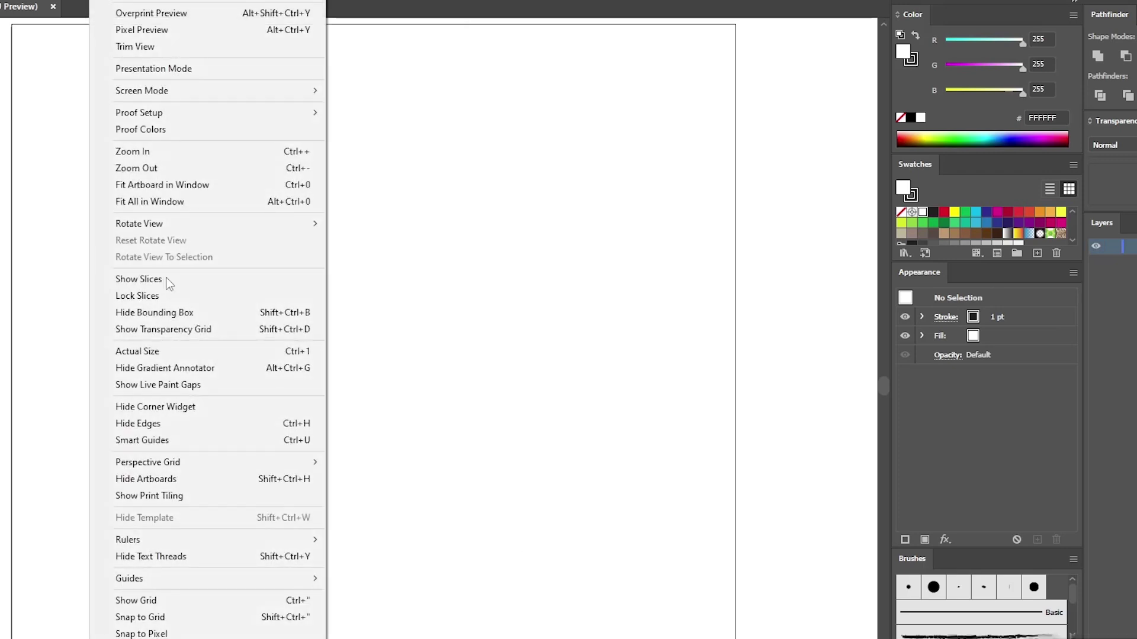
{"action": "left_click", "coordinate": [173, 599]}
{"action": "left_click", "coordinate": [113, 2]}
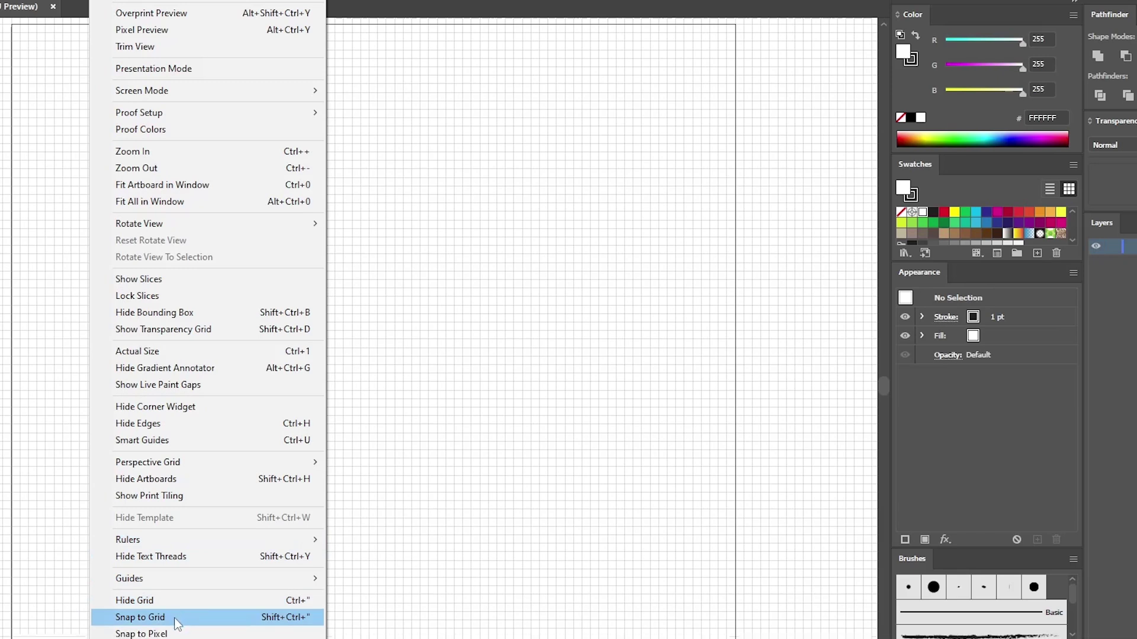
{"action": "left_click", "coordinate": [174, 617]}
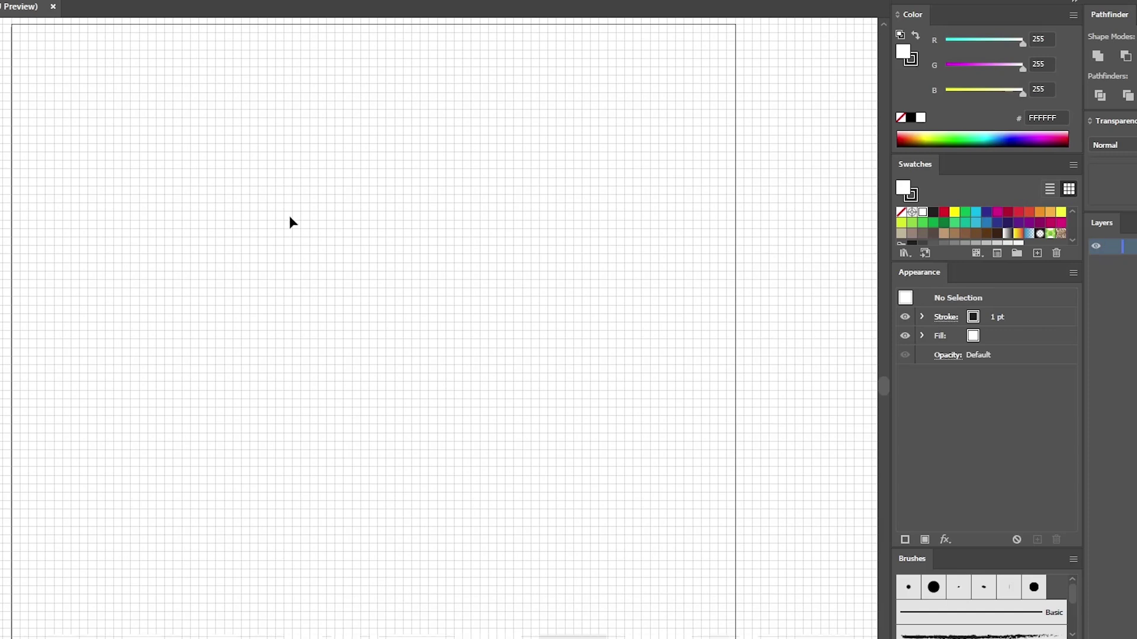
Step: Set the grid preferences to a gridline every 5 px
{"action": "left_click", "coordinate": [0, 0]}
{"action": "mouse_move", "coordinate": [25, 442]}
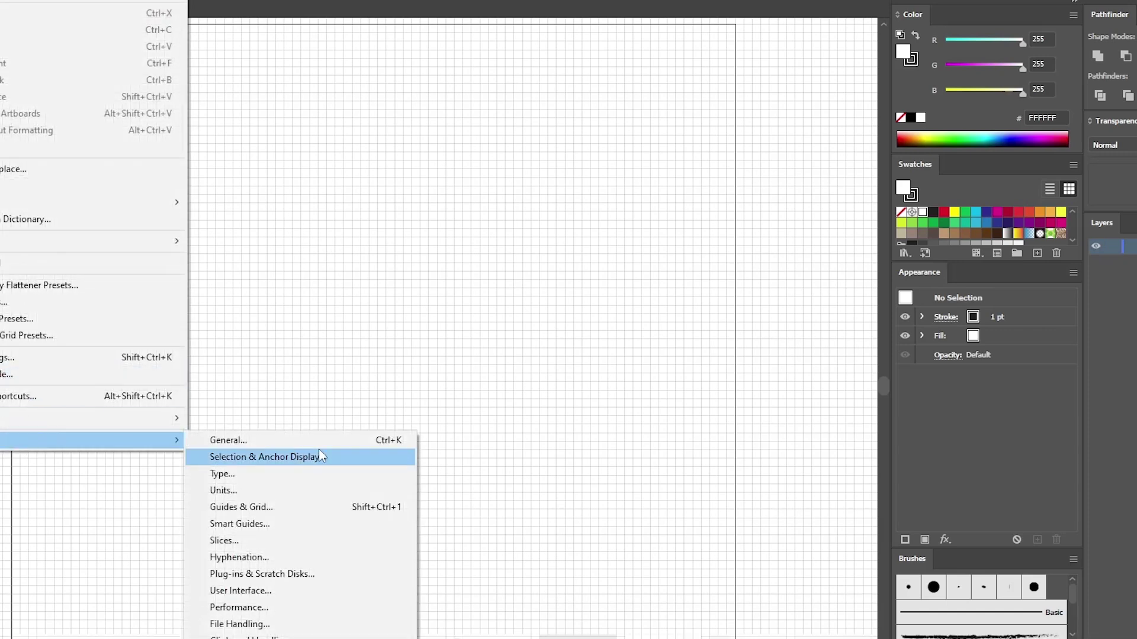
{"action": "left_click", "coordinate": [290, 507]}
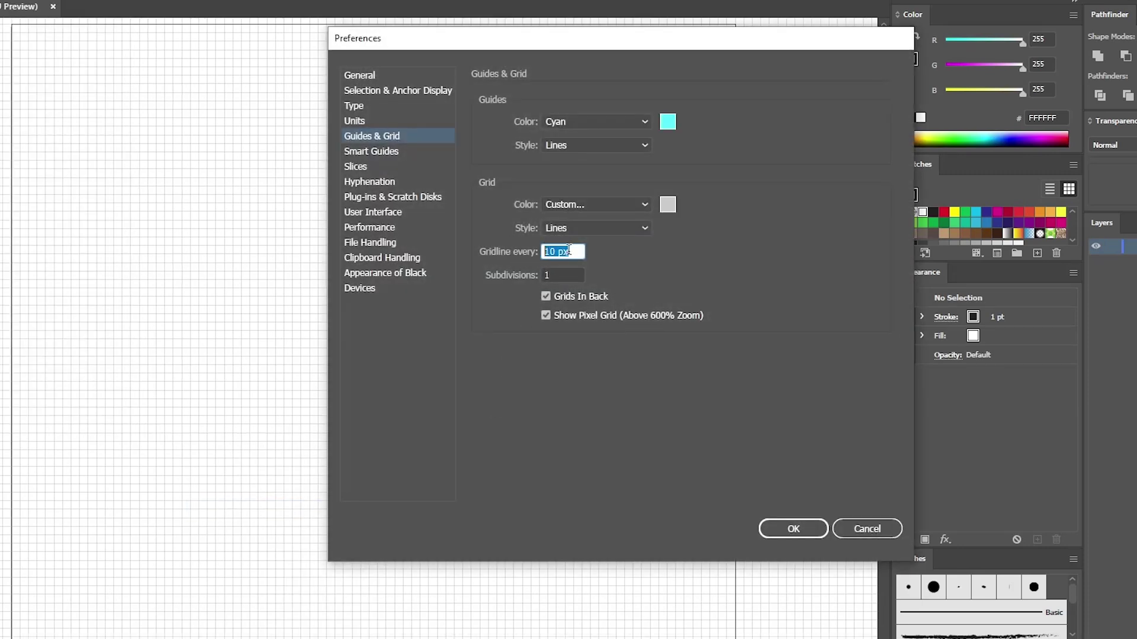
{"action": "type", "text": "5"}
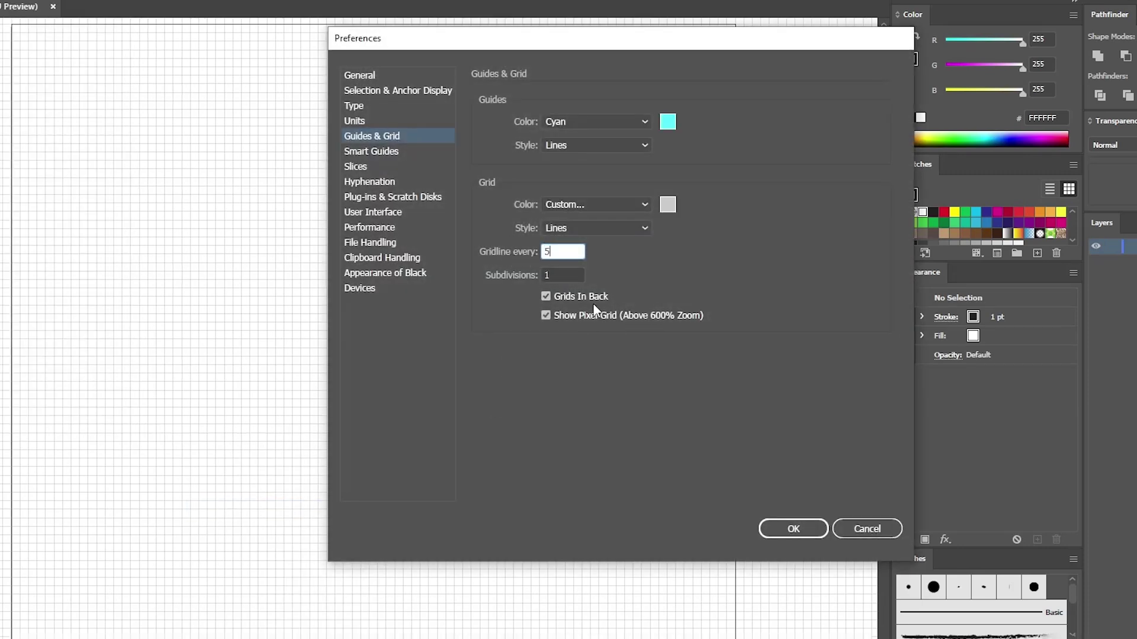
{"action": "left_click", "coordinate": [790, 533]}
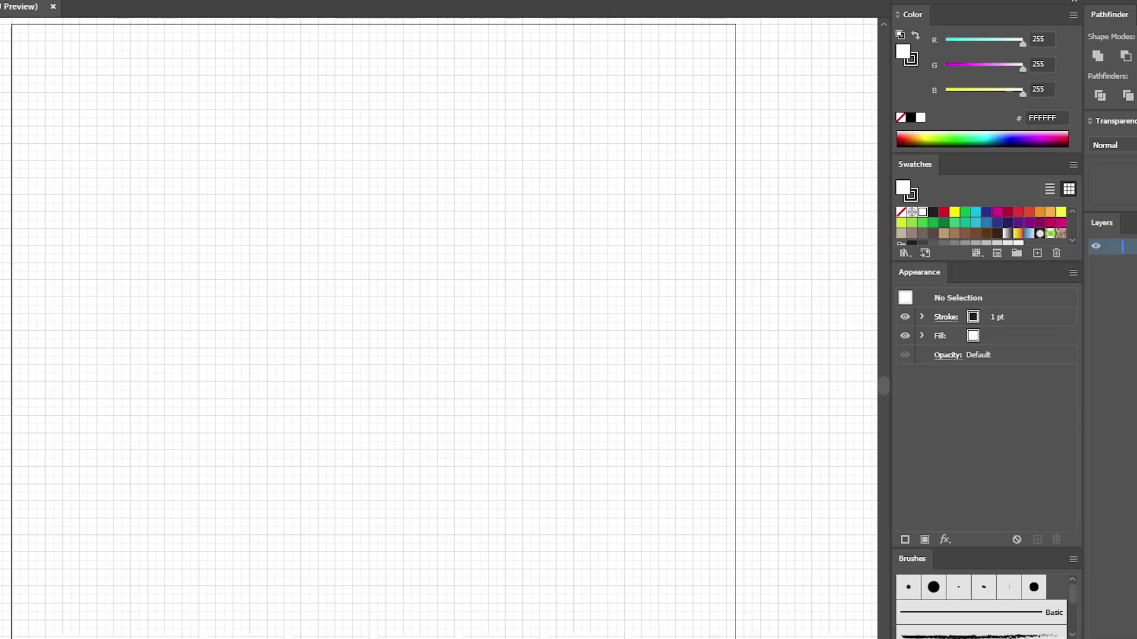
Step: Create an 860 x 860 px square with the Rectangle tool for the background
{"action": "left_click", "coordinate": [341, 303]}
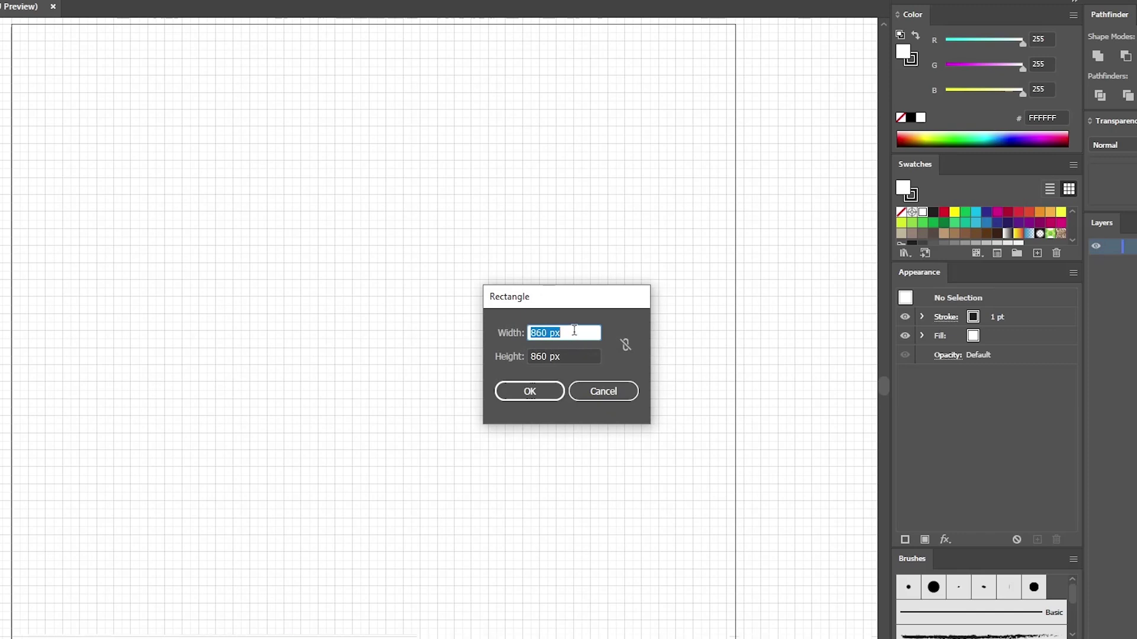
{"action": "left_click", "coordinate": [574, 355]}
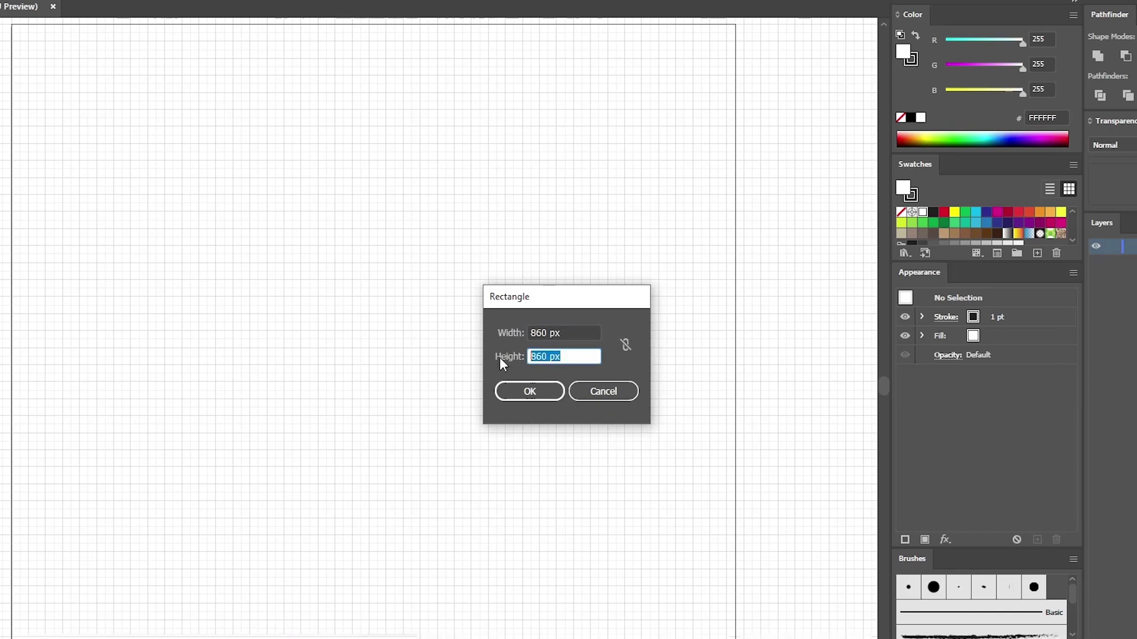
{"action": "left_click", "coordinate": [530, 391]}
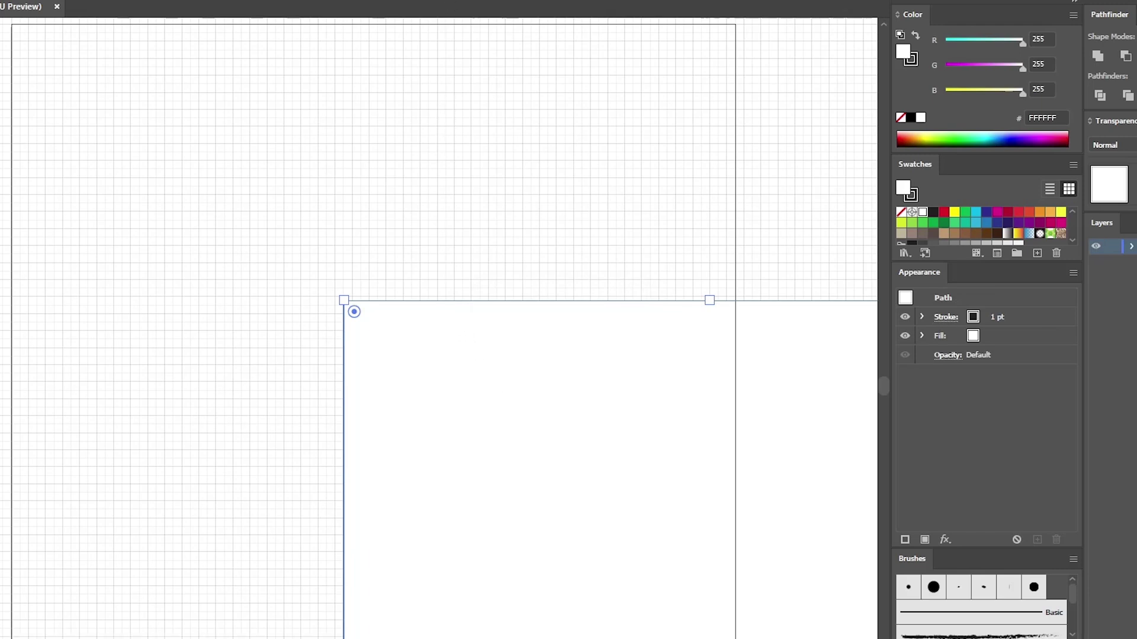
Step: Center the square horizontally and vertically on the artboard using Align to Artboard
{"action": "left_click", "coordinate": [440, 1]}
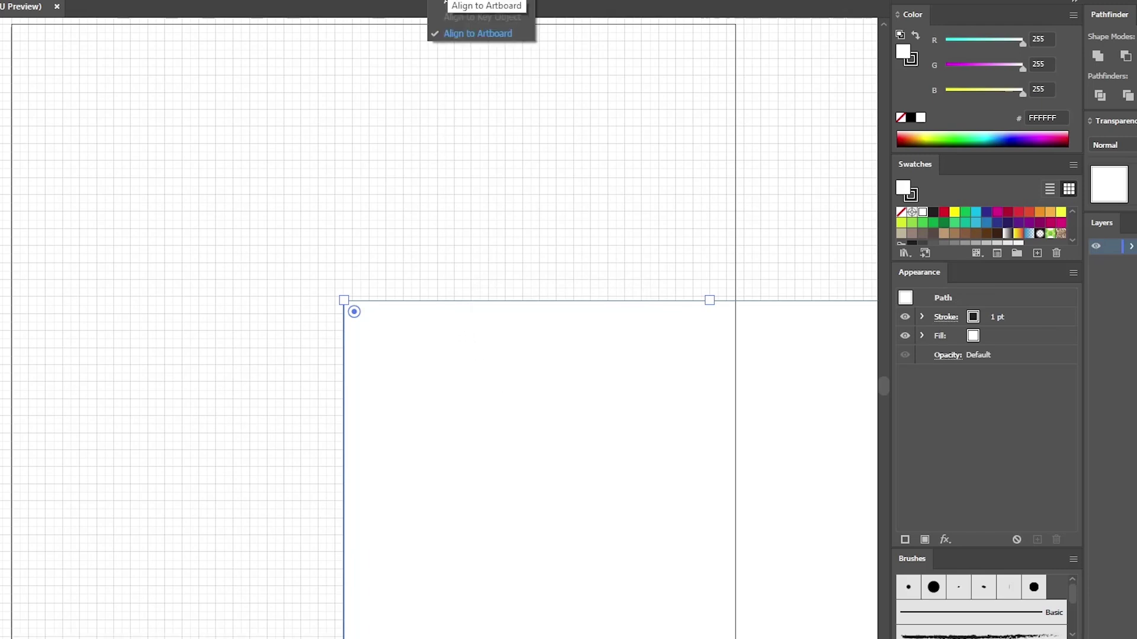
{"action": "left_click", "coordinate": [472, 34]}
{"action": "left_click", "coordinate": [492, 1]}
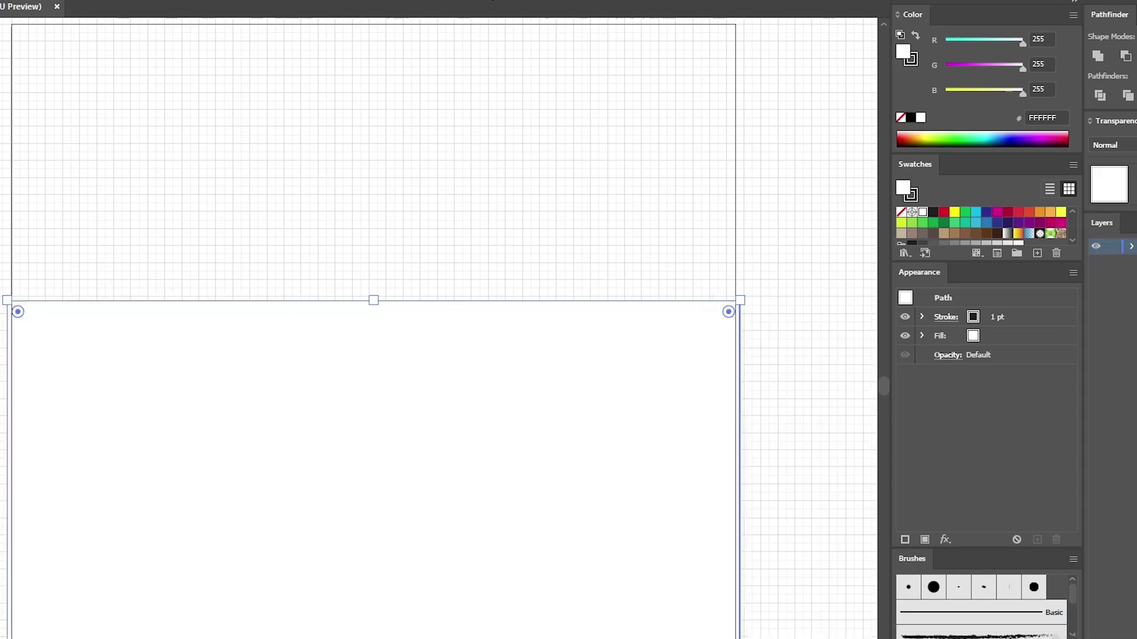
{"action": "left_click", "coordinate": [556, 1]}
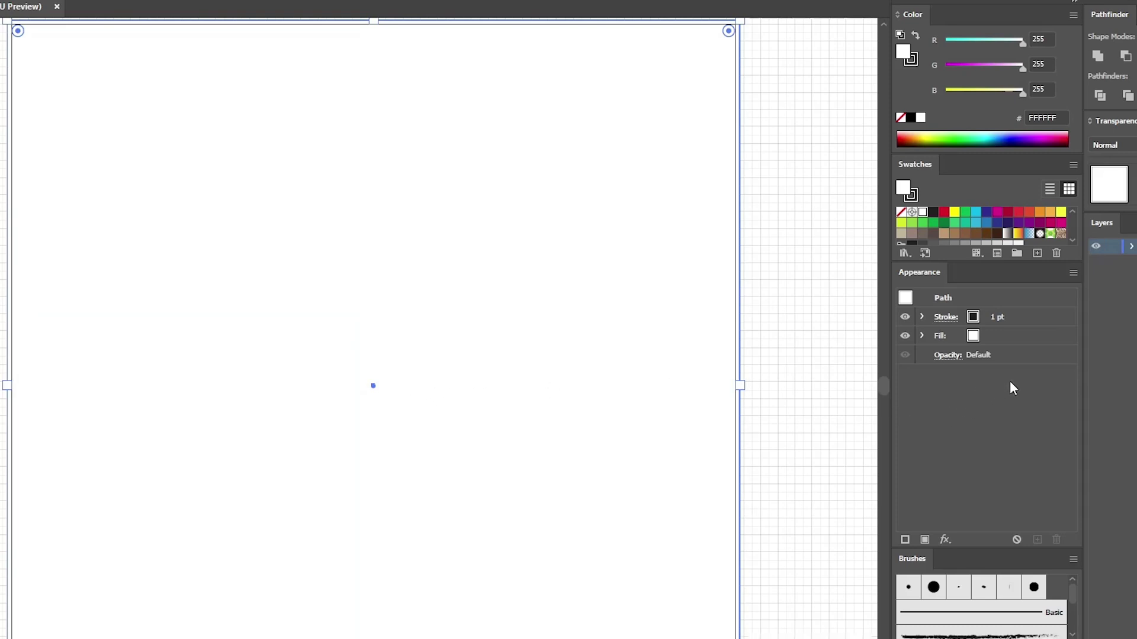
Step: Remove the background square's stroke and set its fill to R 43, G 59, B 84
{"action": "left_click", "coordinate": [1030, 320]}
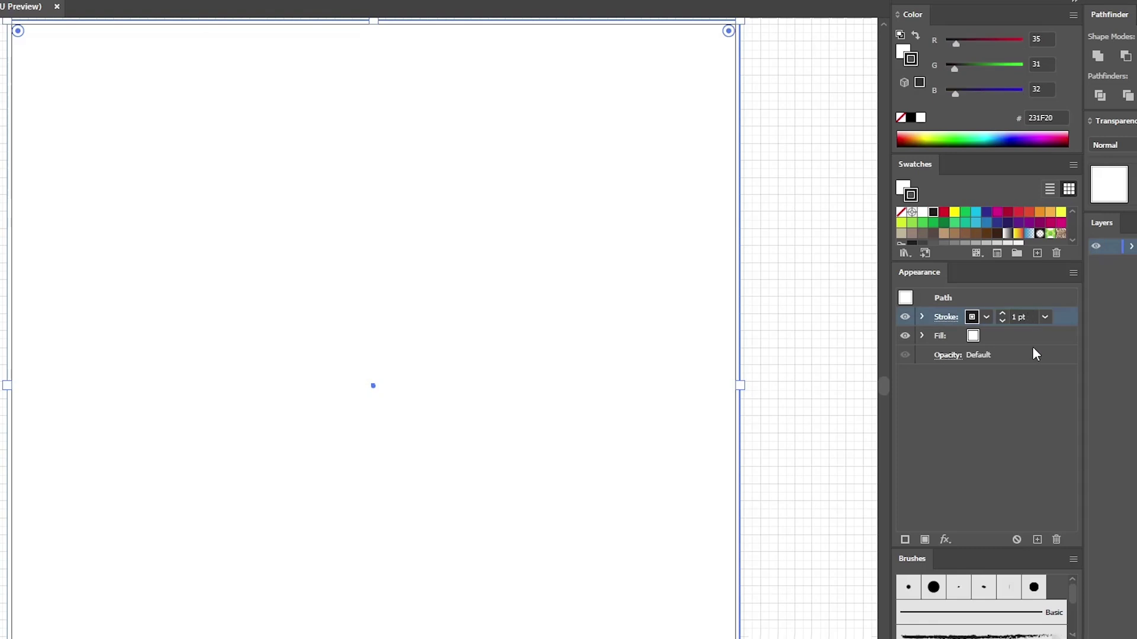
{"action": "left_click", "coordinate": [1056, 539]}
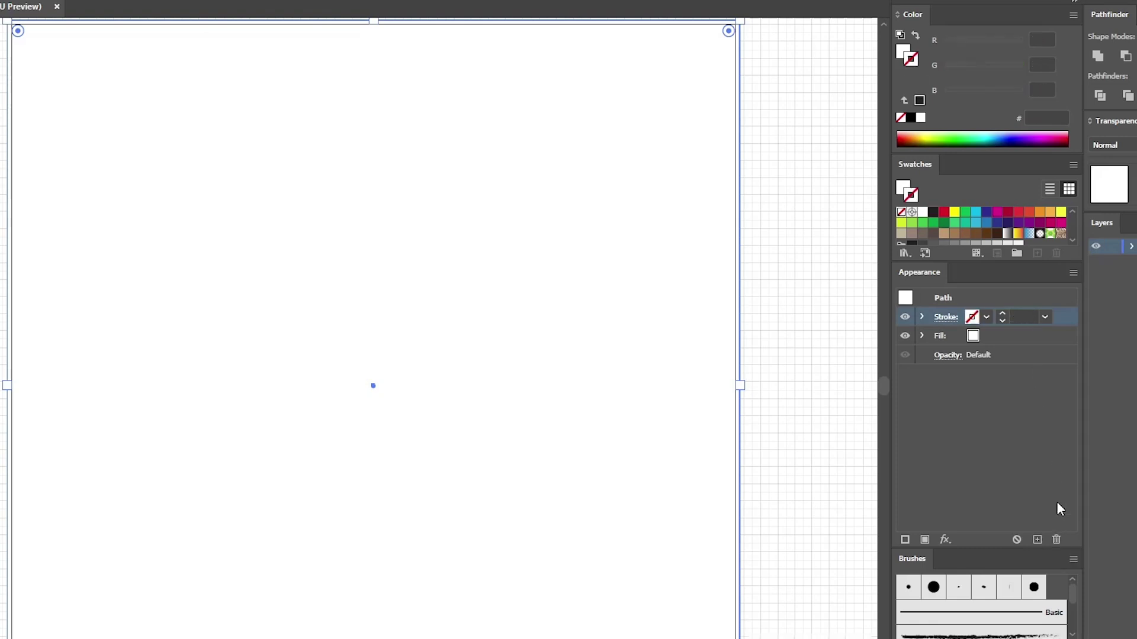
{"action": "left_click", "coordinate": [1018, 337]}
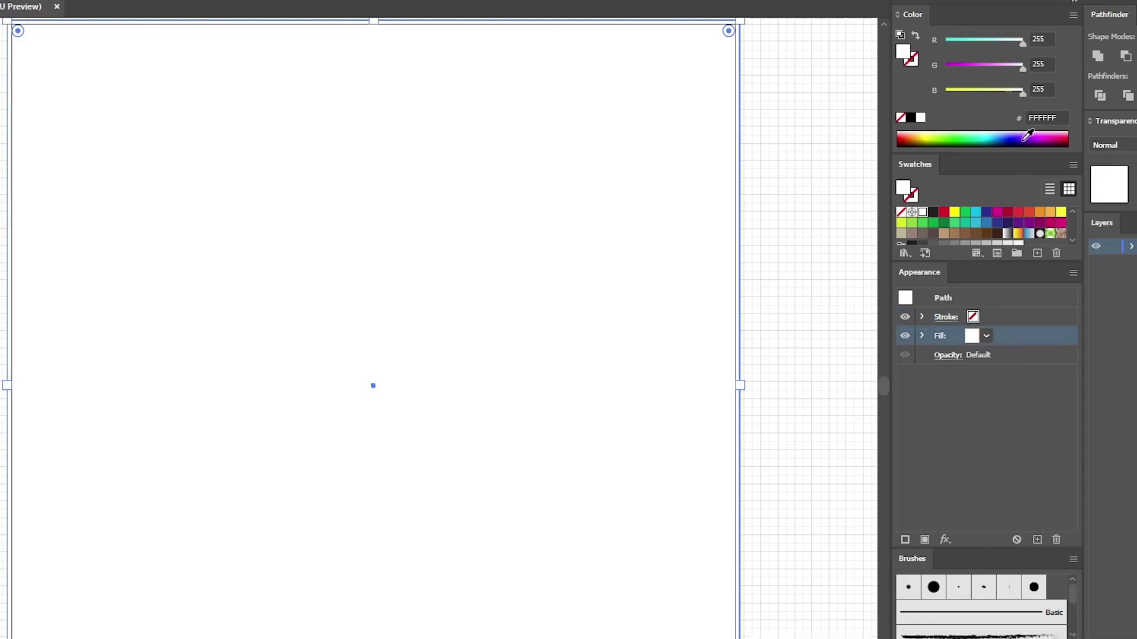
{"action": "left_click", "coordinate": [1041, 38]}
{"action": "type", "text": "4"}
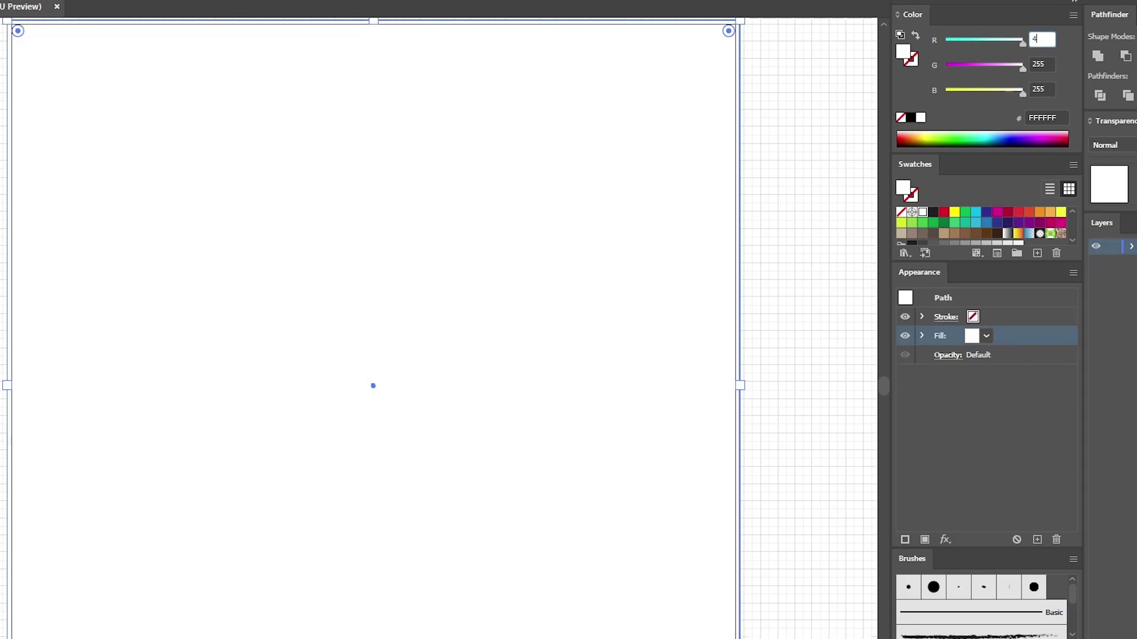
{"action": "type", "text": "3"}
{"action": "key", "text": "Tab"}
{"action": "type", "text": "59"}
{"action": "key", "text": "Tab"}
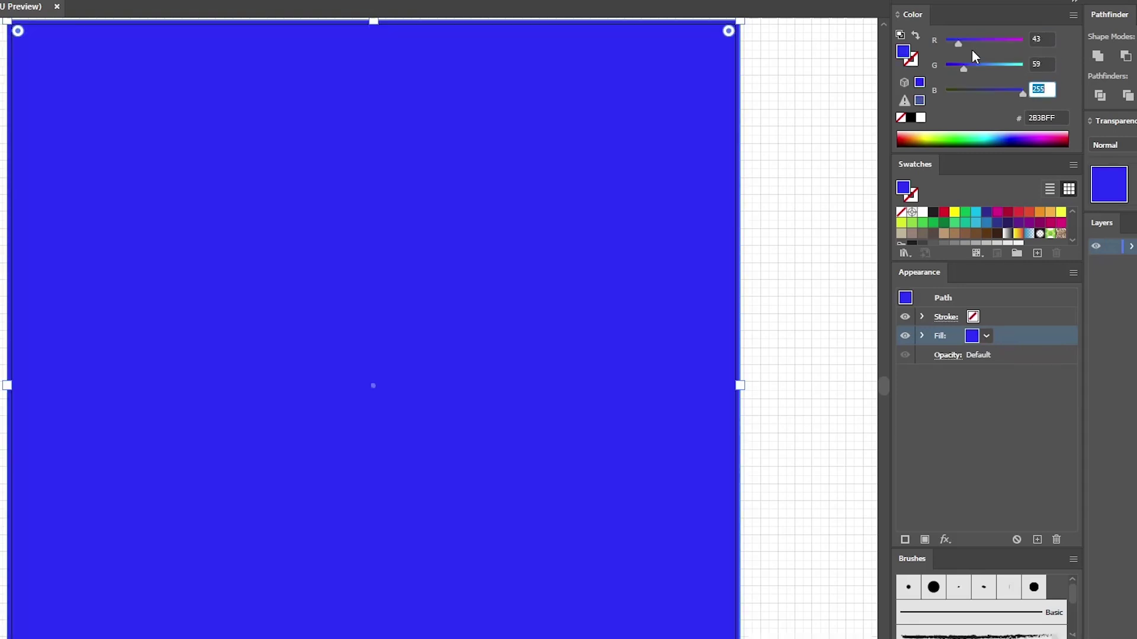
{"action": "type", "text": "84"}
{"action": "key", "text": "Return"}
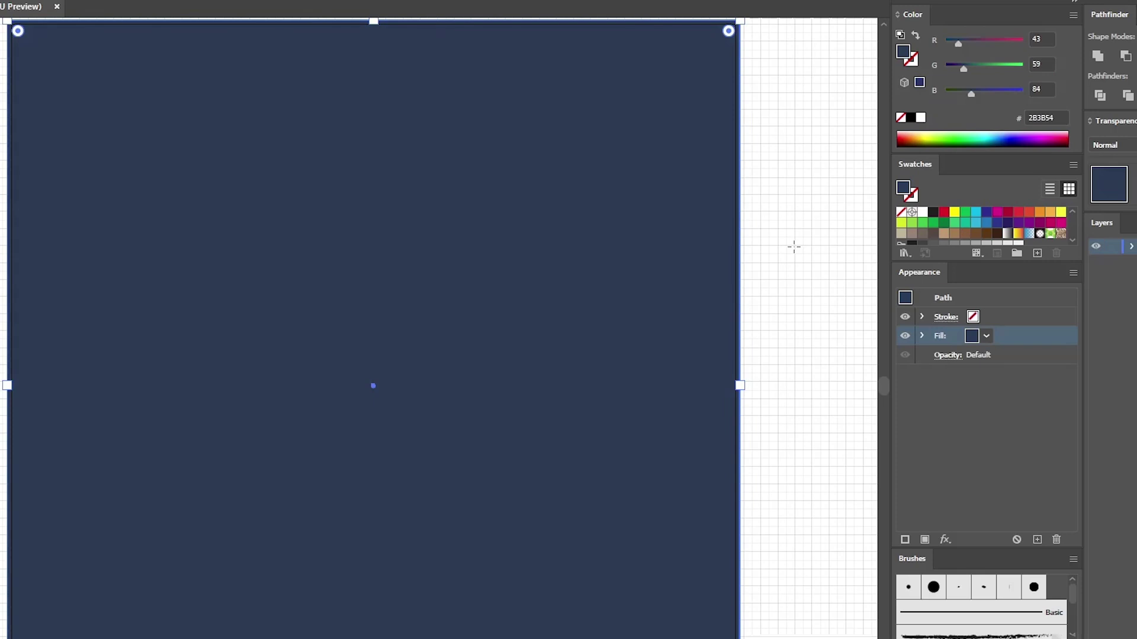
Step: Lock the background square inside its layer and leave it deselected
{"action": "left_click", "coordinate": [1132, 246]}
{"action": "left_click", "coordinate": [1112, 263]}
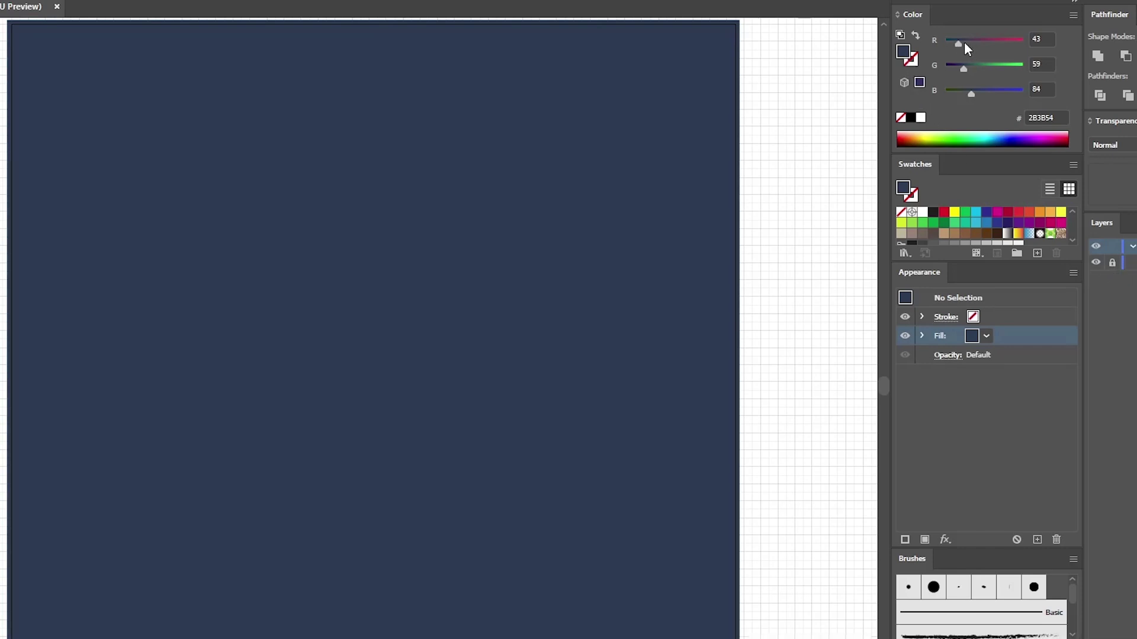
Step: Set the fill to white and create a small rectangle 15 px wide and about 10 px tall on the dark blue background
{"action": "left_click_drag", "start_coordinate": [957, 43], "coordinate": [1058, 68]}
{"action": "left_click_drag", "start_coordinate": [971, 93], "coordinate": [1023, 92]}
{"action": "left_click", "coordinate": [333, 333]}
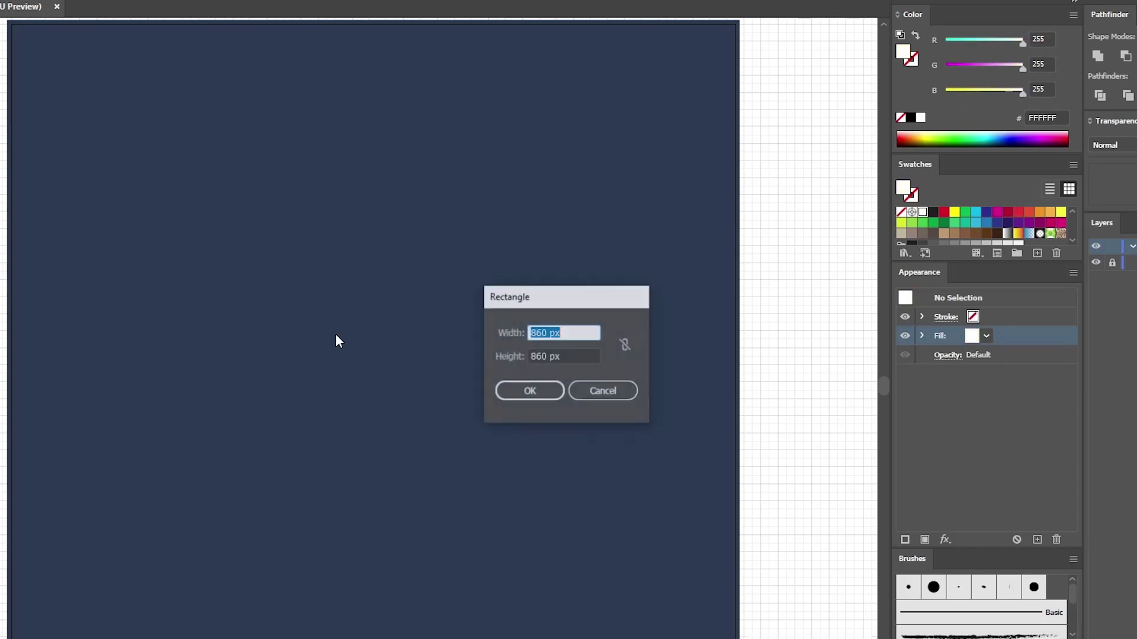
{"action": "type", "text": "15"}
{"action": "key", "text": "Tab"}
{"action": "type", "text": "15"}
{"action": "key", "text": "Return"}
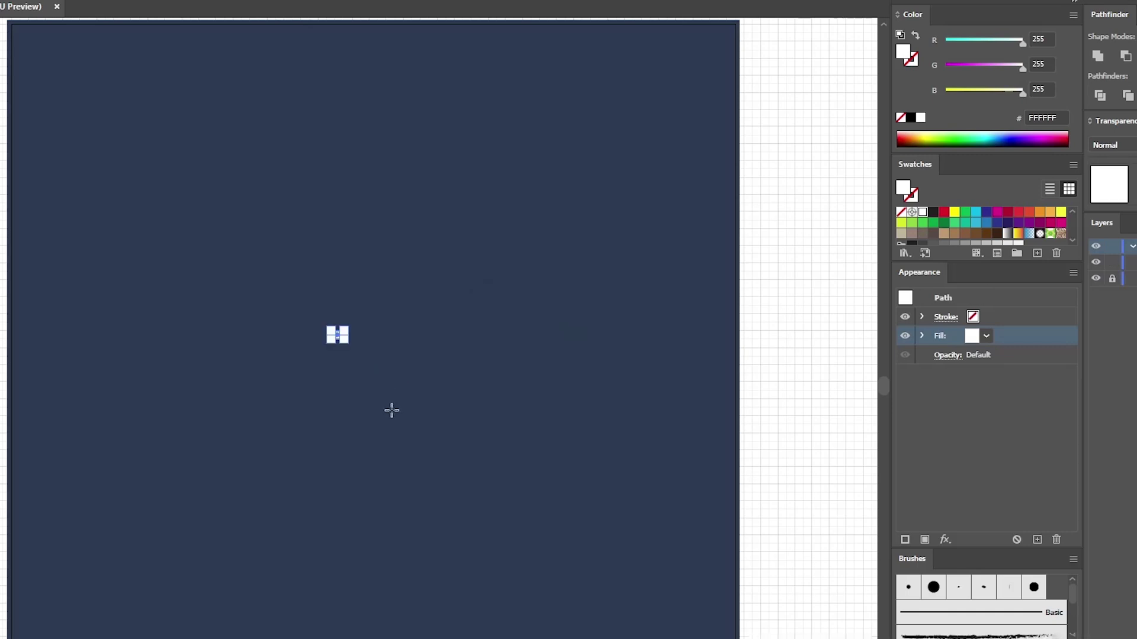
{"action": "key", "text": "ctrl+plus"}
{"action": "key", "text": "ctrl+plus"}
{"action": "key", "text": "ctrl+plus"}
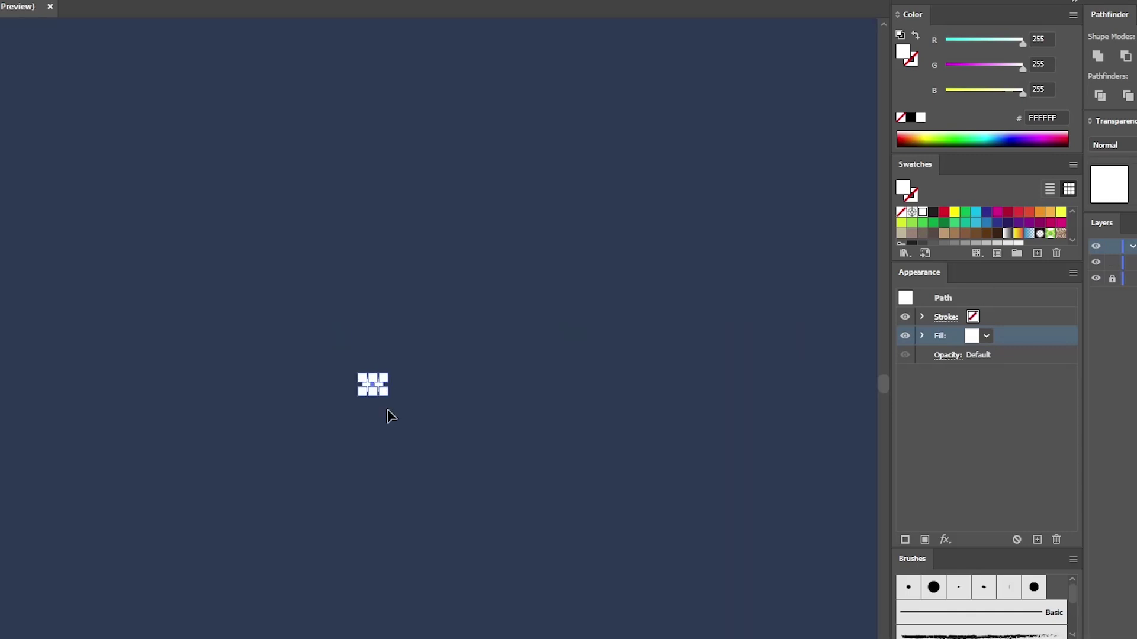
{"action": "key", "text": "ctrl+plus"}
{"action": "key", "text": "ctrl+plus"}
{"action": "key", "text": "ctrl+plus"}
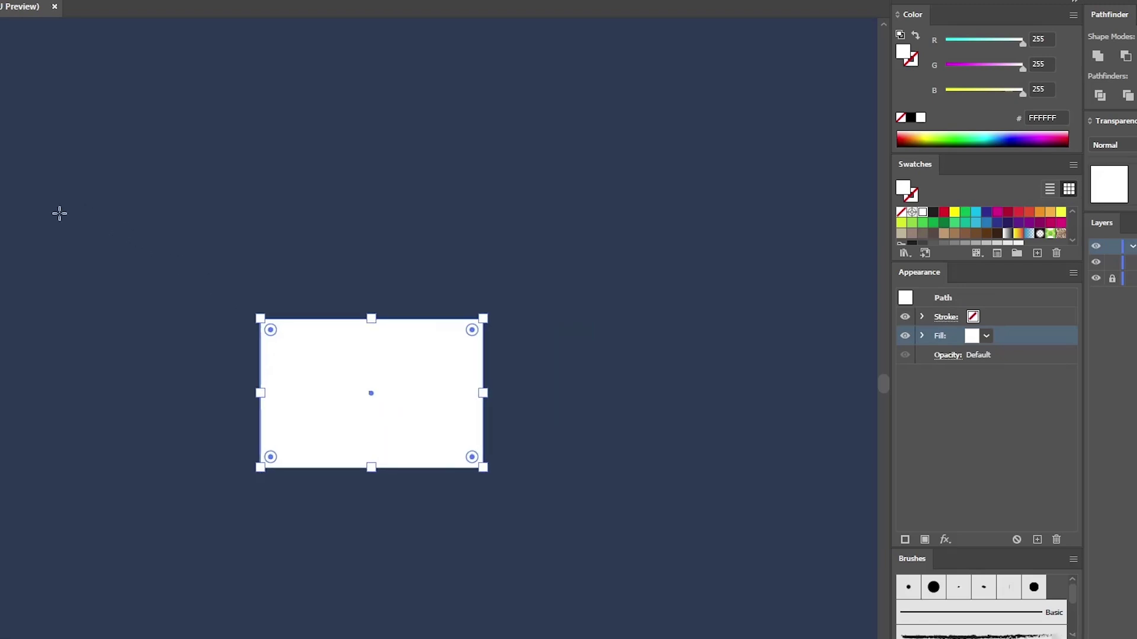
Step: Skew the white rectangle into a parallelogram by shifting its two bottom anchor points about 10 px to the right
{"action": "key", "text": "a"}
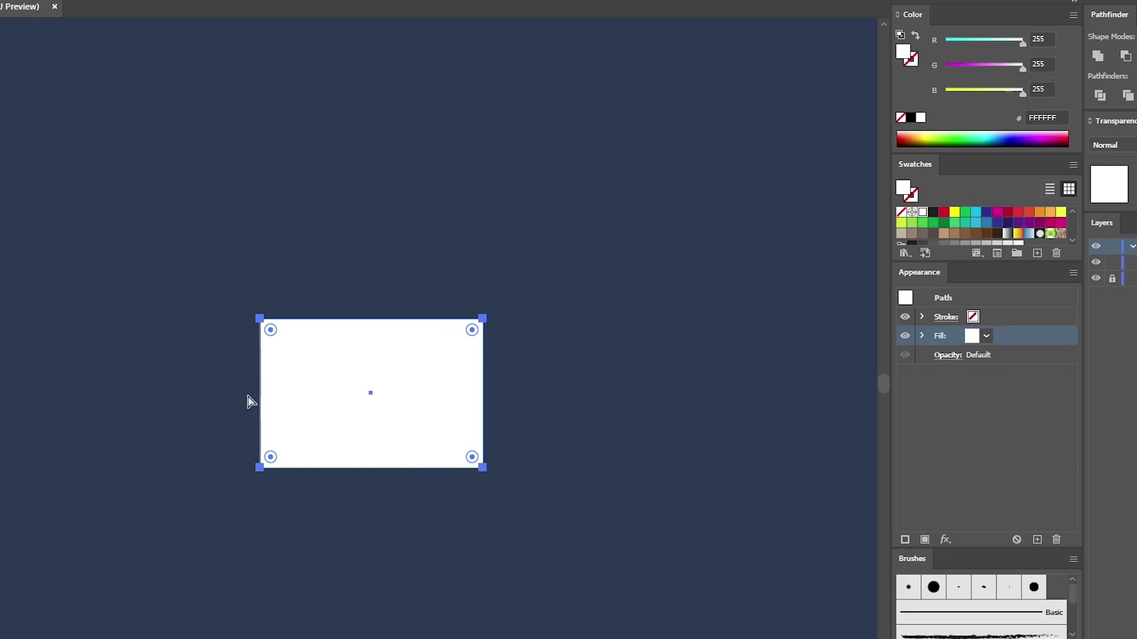
{"action": "left_click", "coordinate": [260, 467]}
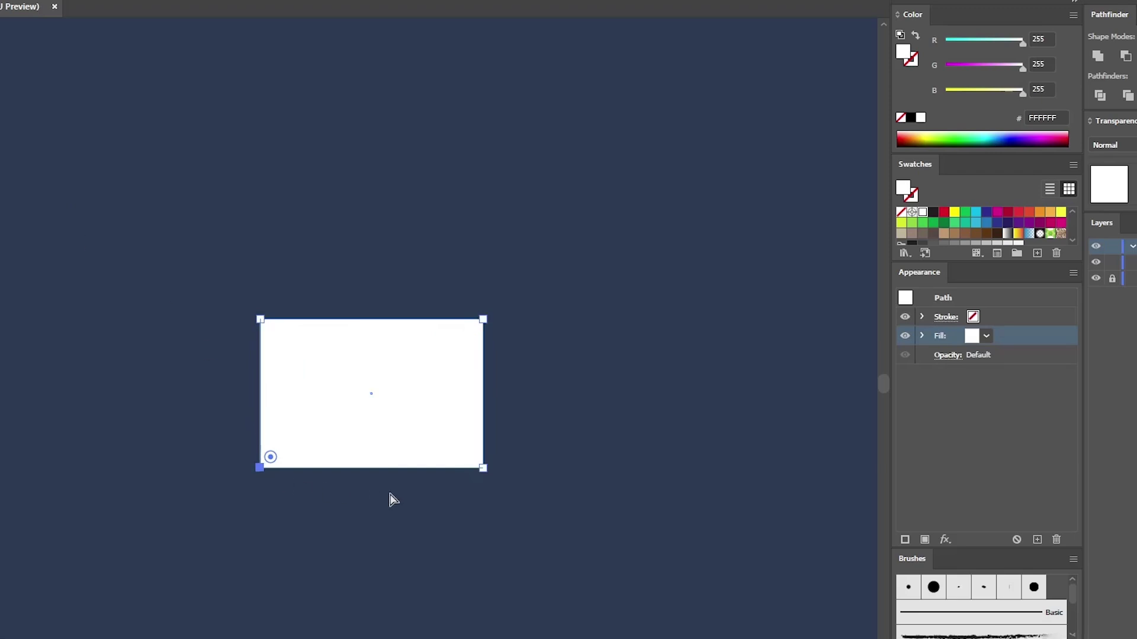
{"action": "left_click", "coordinate": [482, 468], "text": "shift"}
{"action": "left_click_drag", "start_coordinate": [482, 468], "coordinate": [618, 466]}
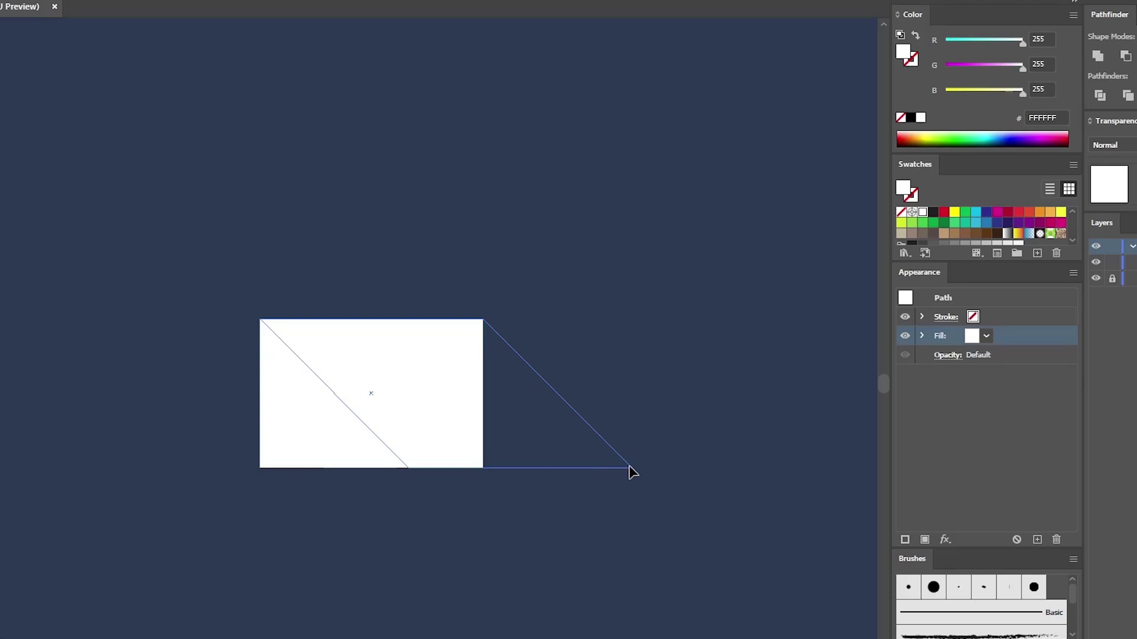
{"action": "left_click_drag", "start_coordinate": [631, 468], "coordinate": [633, 469]}
{"action": "left_click_drag", "start_coordinate": [634, 468], "coordinate": [634, 468]}
Step: Apply the Round Corners effect with a 5 px radius to the white parallelogram
{"action": "left_click", "coordinate": [448, 388]}
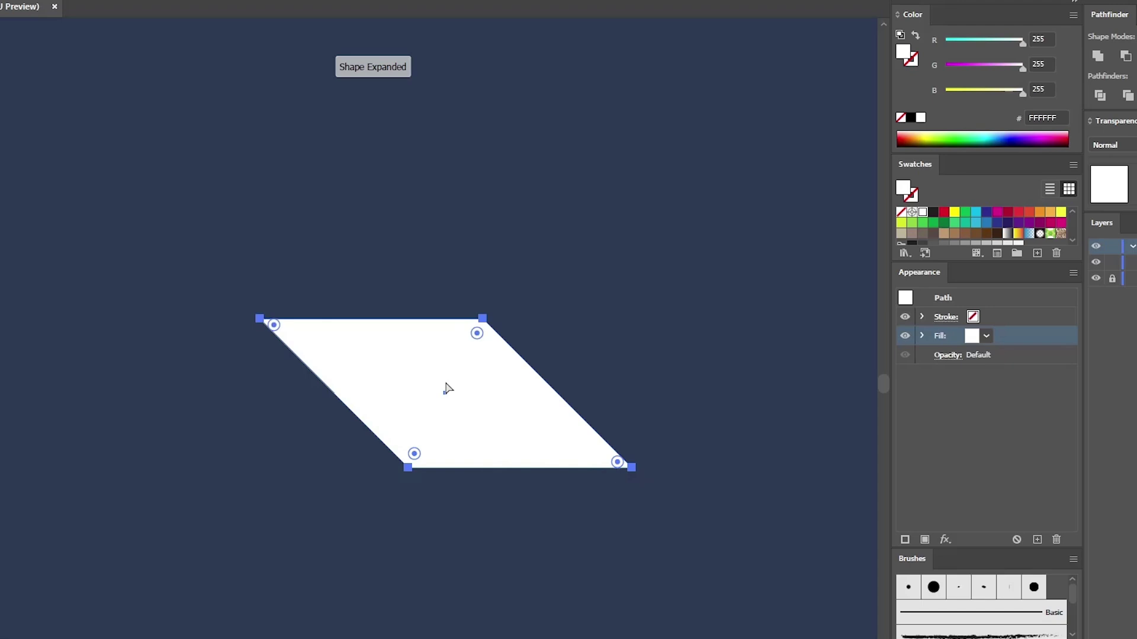
{"action": "left_click", "coordinate": [70, 0]}
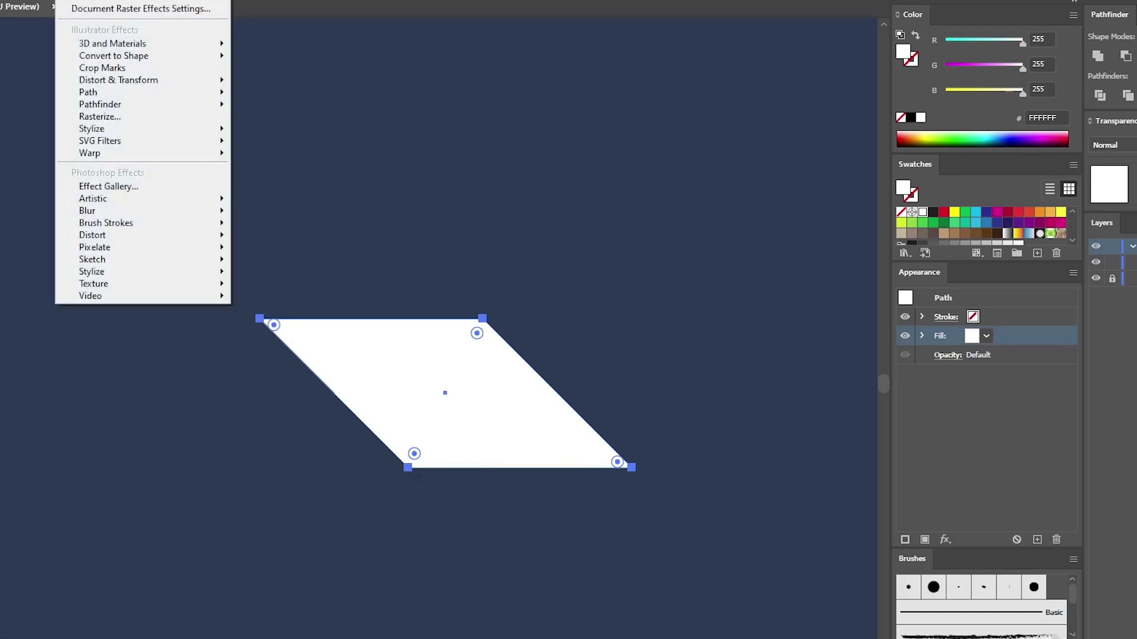
{"action": "mouse_move", "coordinate": [121, 130]}
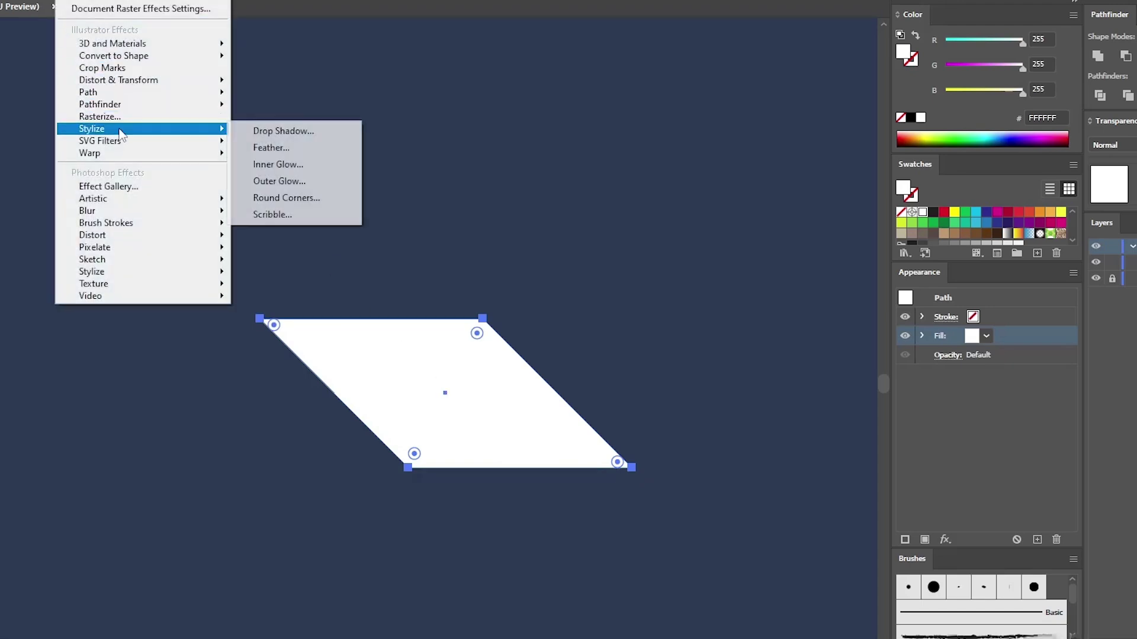
{"action": "left_click", "coordinate": [308, 199]}
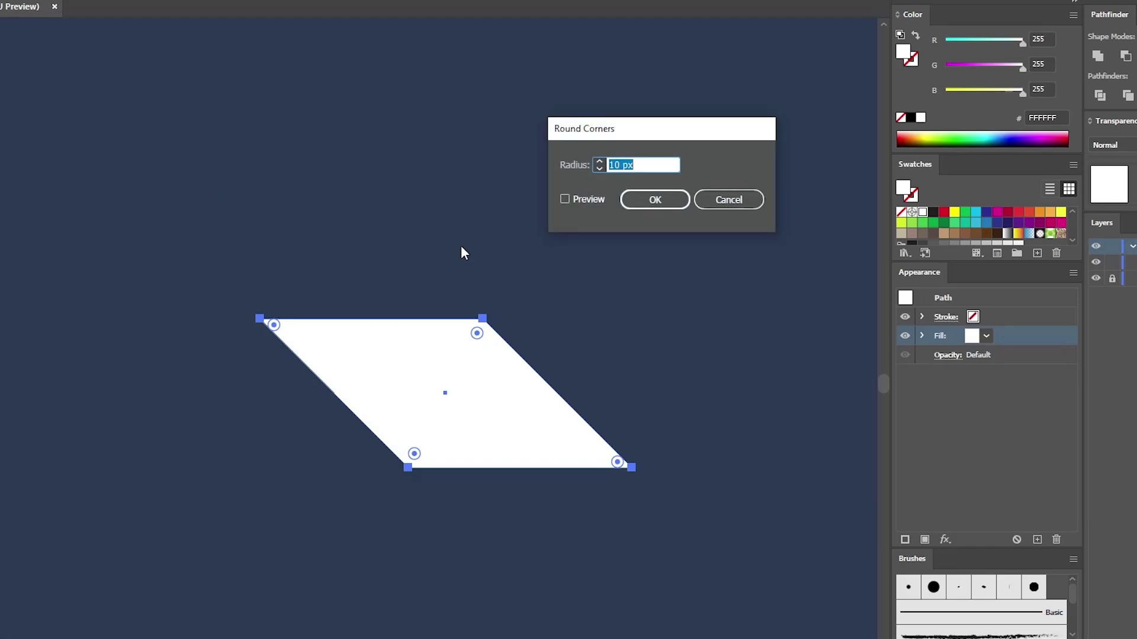
{"action": "type", "text": "5"}
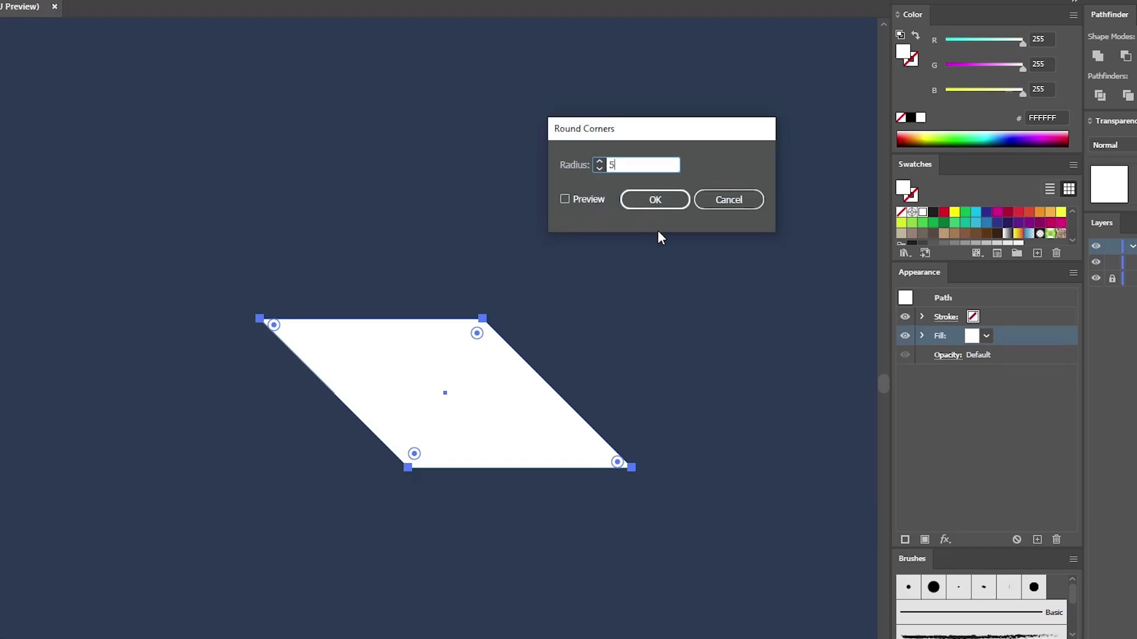
{"action": "left_click", "coordinate": [657, 201]}
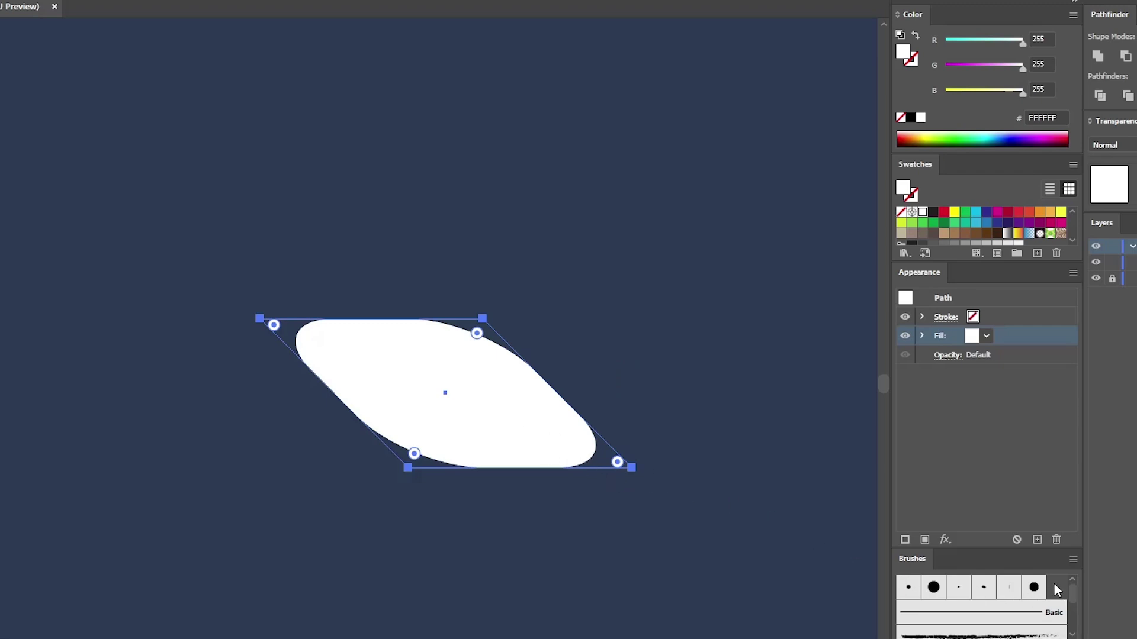
Step: Select all unused brushes in the document and delete them
{"action": "left_click", "coordinate": [1072, 561]}
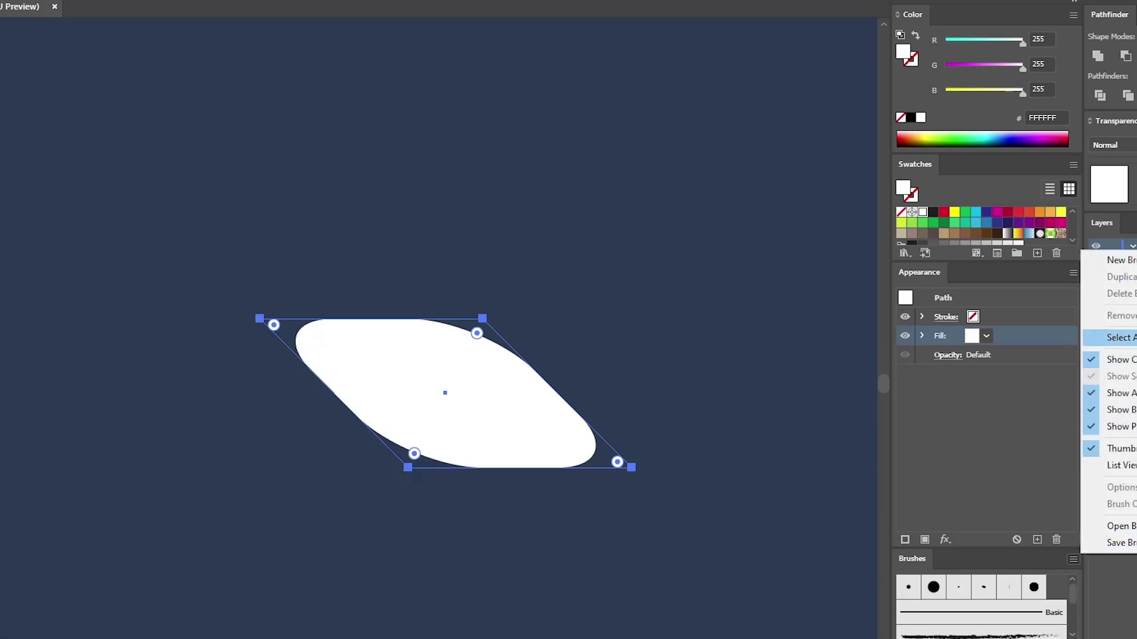
{"action": "left_click", "coordinate": [1119, 337]}
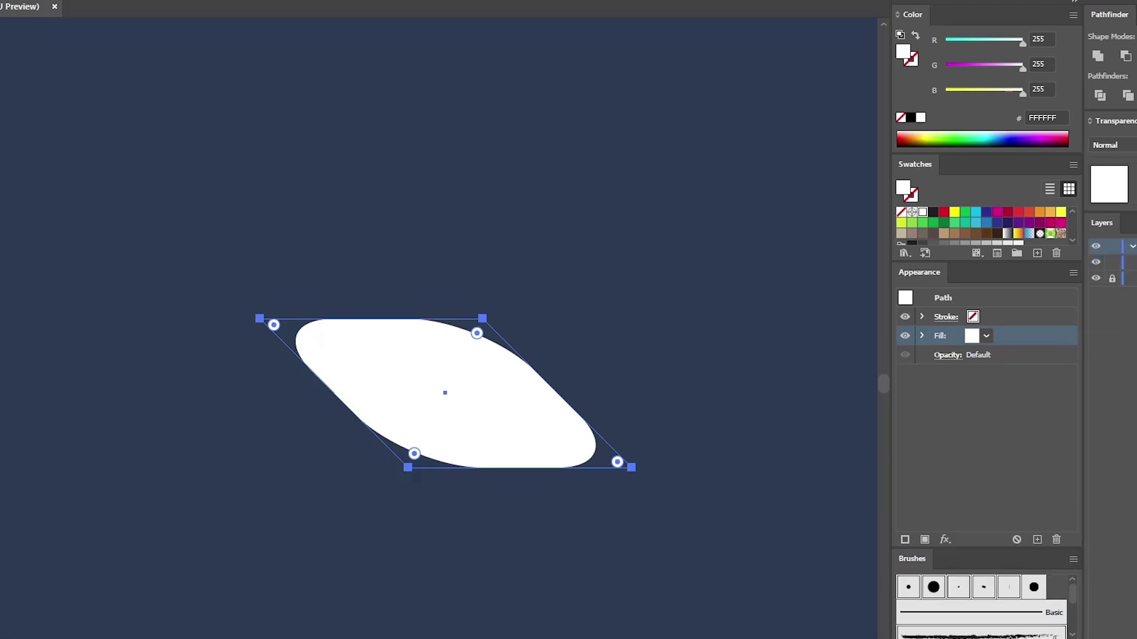
{"action": "key", "text": "Delete"}
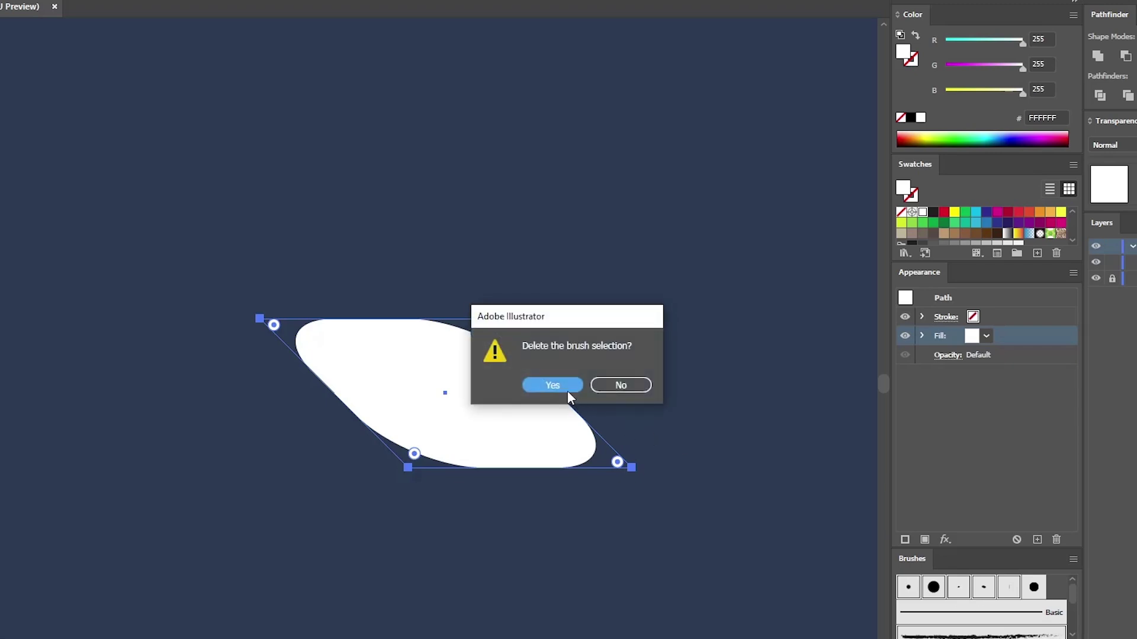
{"action": "left_click", "coordinate": [566, 389]}
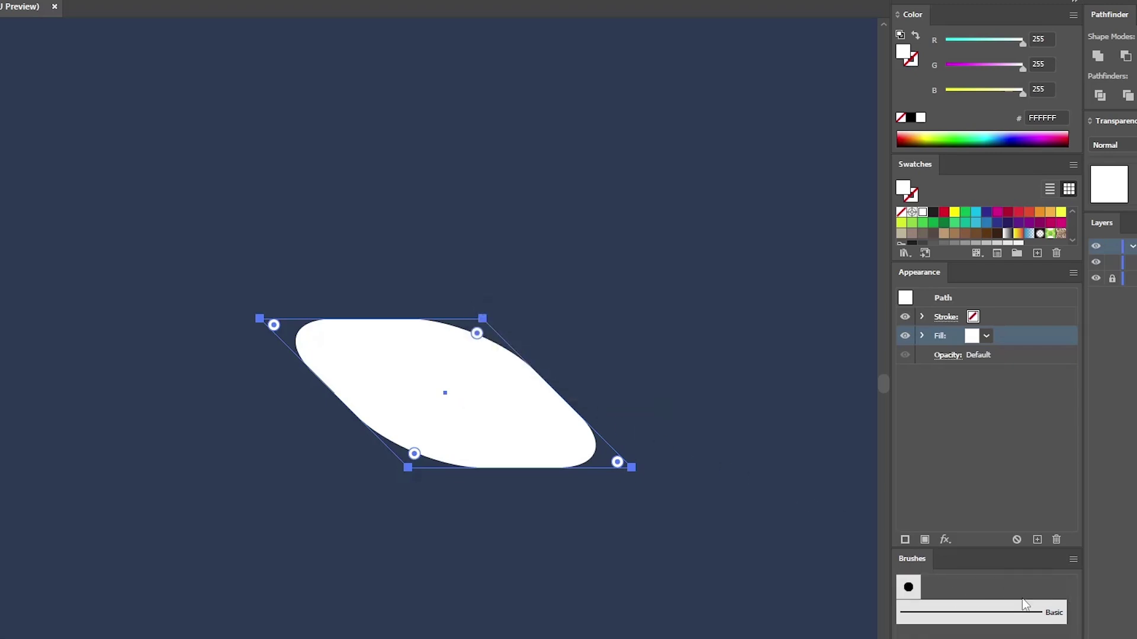
Step: Save the rounded parallelogram as a pattern brush with the default options, then delete the original shape from the artboard
{"action": "left_click", "coordinate": [1037, 638]}
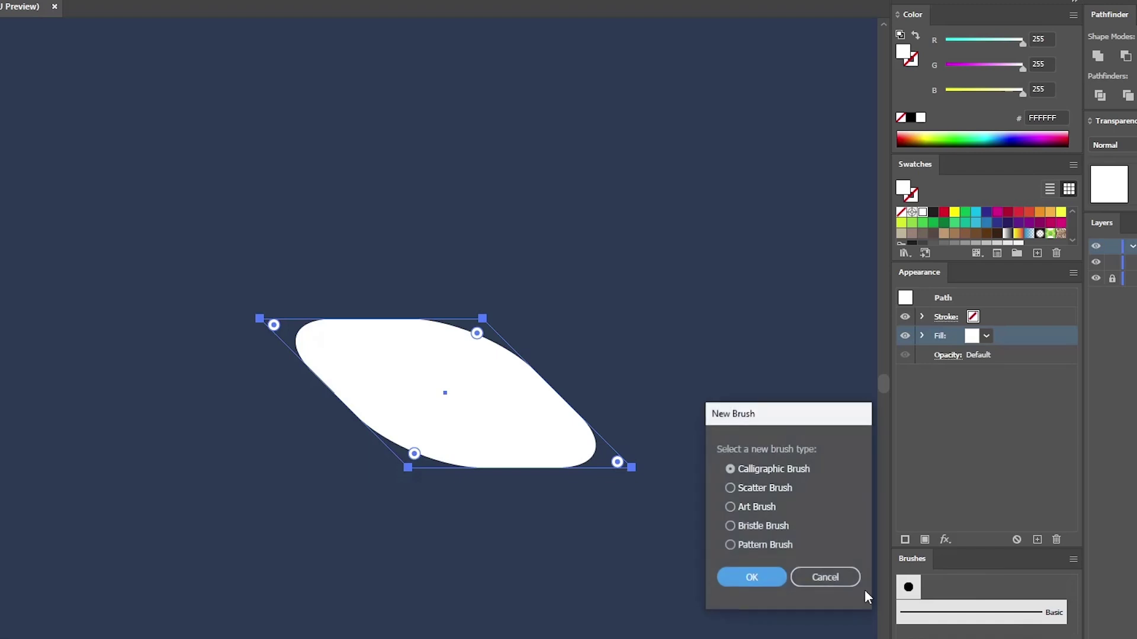
{"action": "left_click", "coordinate": [730, 545]}
{"action": "left_click", "coordinate": [749, 577]}
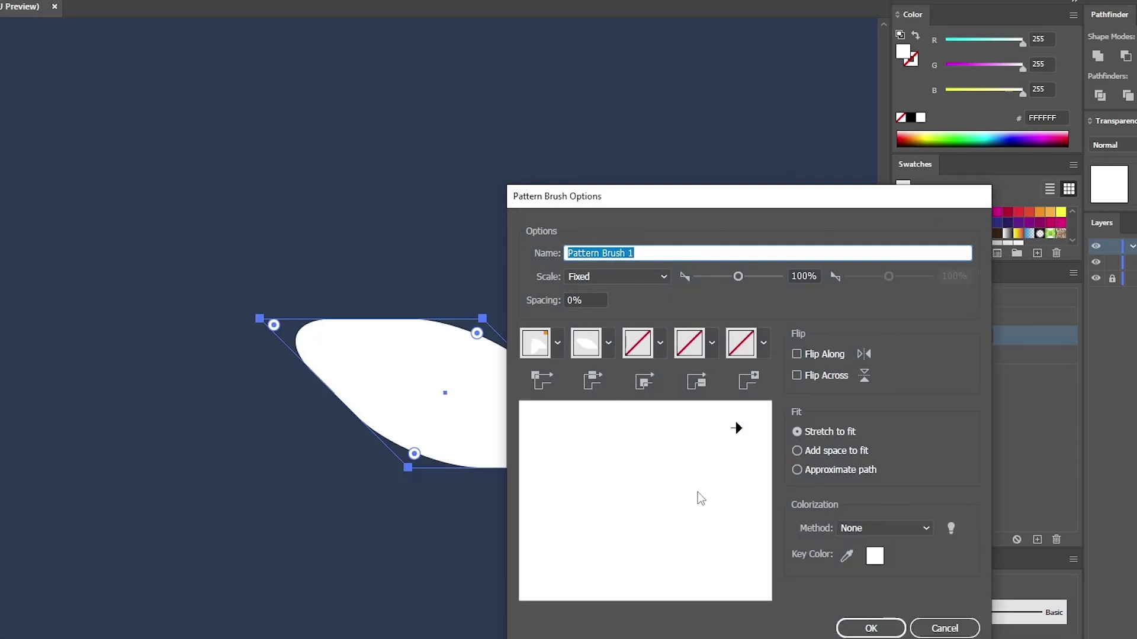
{"action": "left_click", "coordinate": [870, 628]}
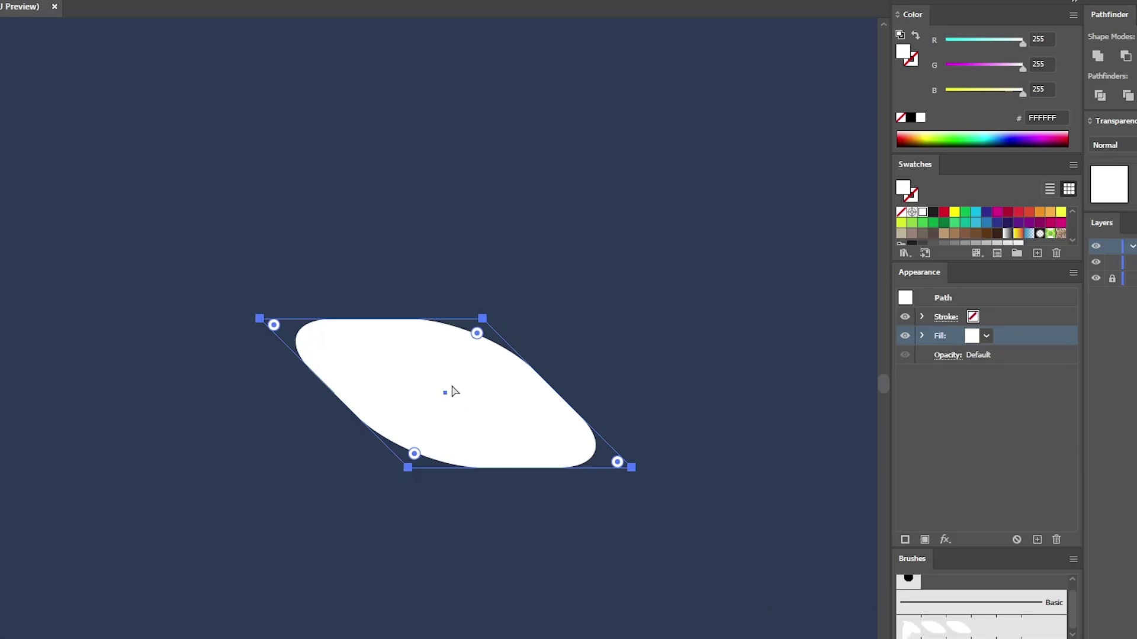
{"action": "key", "text": "Delete"}
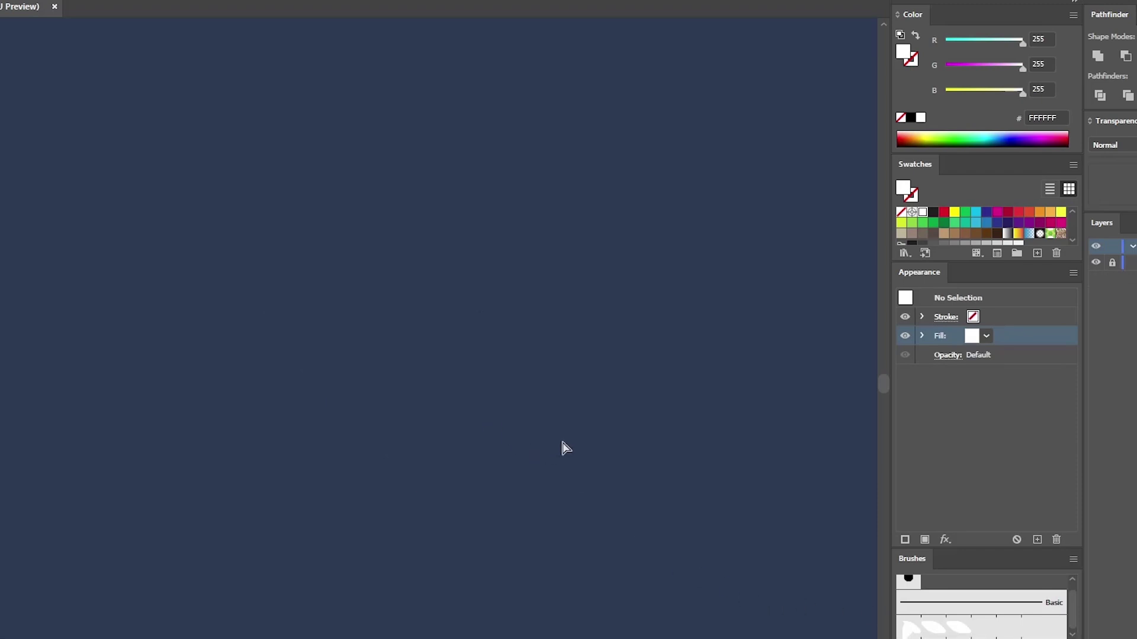
Step: Create a 320 x 320 px circle with the Ellipse tool and center it horizontally and vertically on the artboard
{"action": "key", "text": "ctrl+minus"}
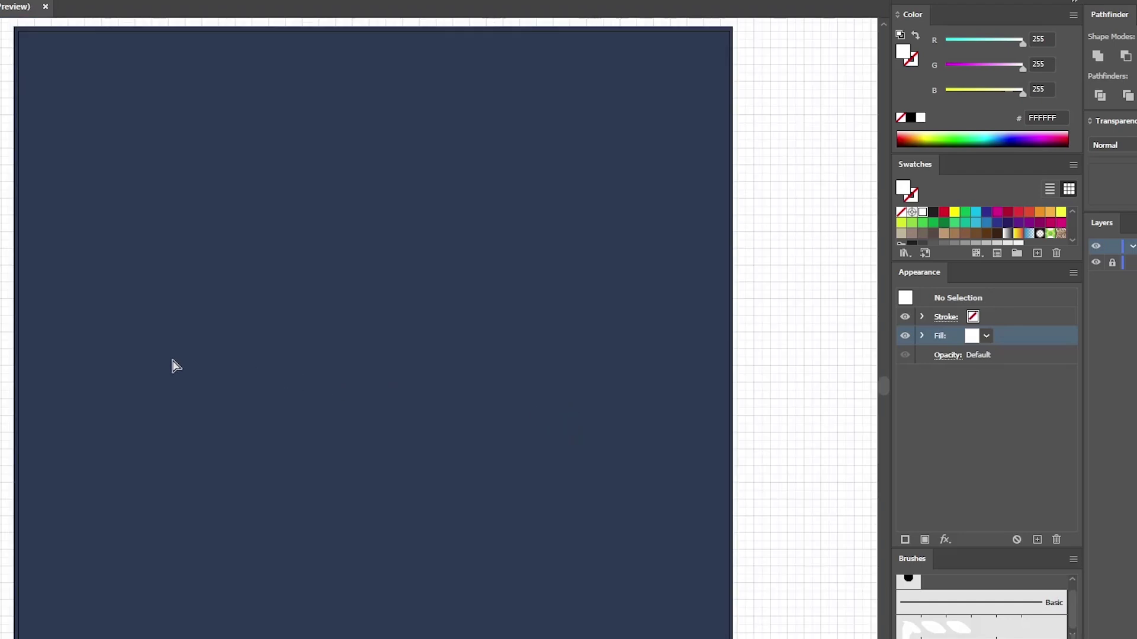
{"action": "left_click", "coordinate": [0, 175]}
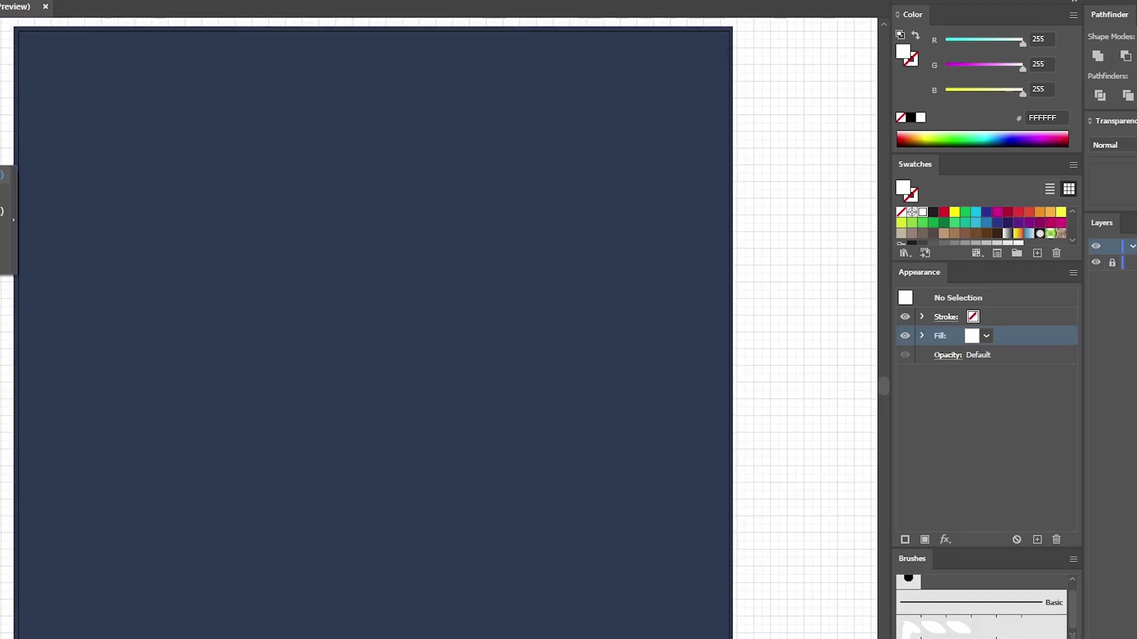
{"action": "left_click", "coordinate": [0, 211]}
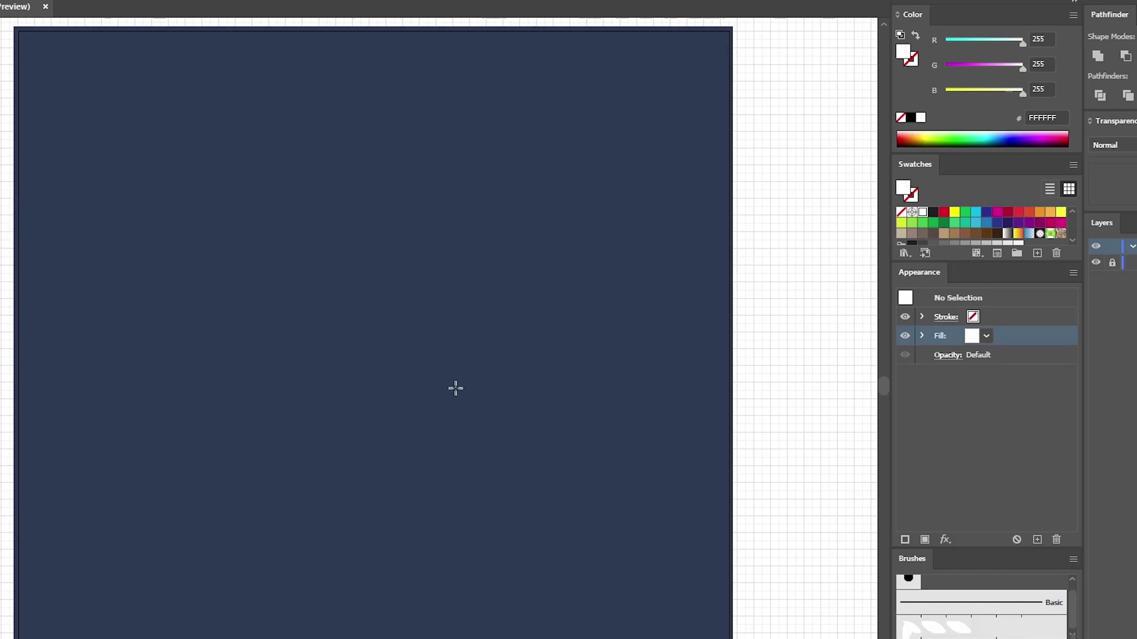
{"action": "left_click", "coordinate": [293, 377]}
{"action": "type", "text": "320"}
{"action": "key", "text": "Tab"}
{"action": "type", "text": "3"}
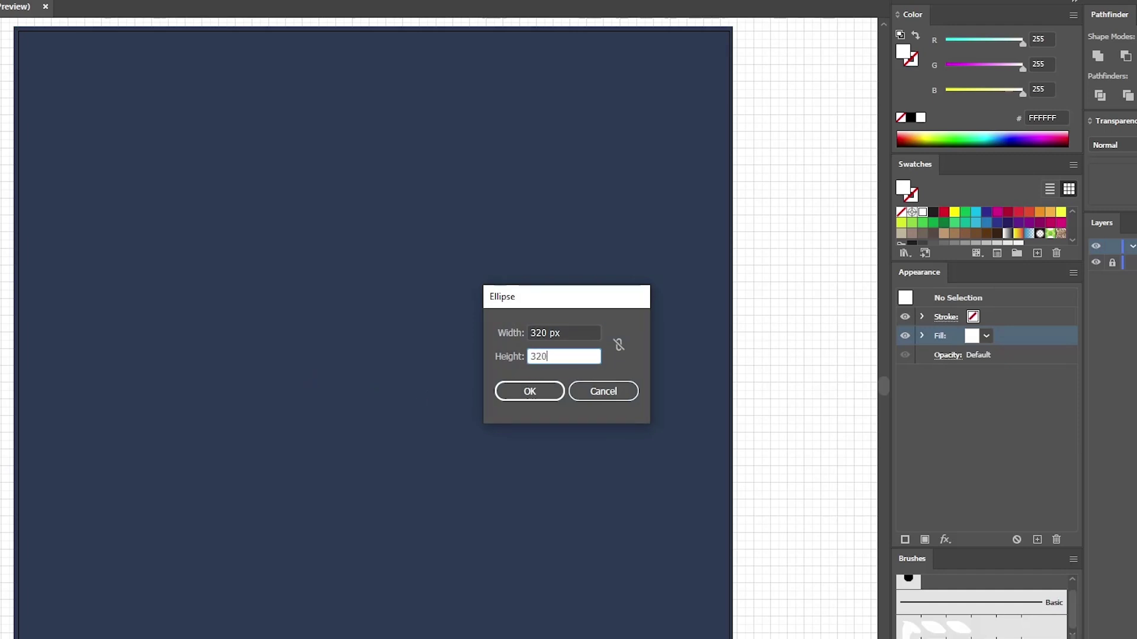
{"action": "key", "text": "Return"}
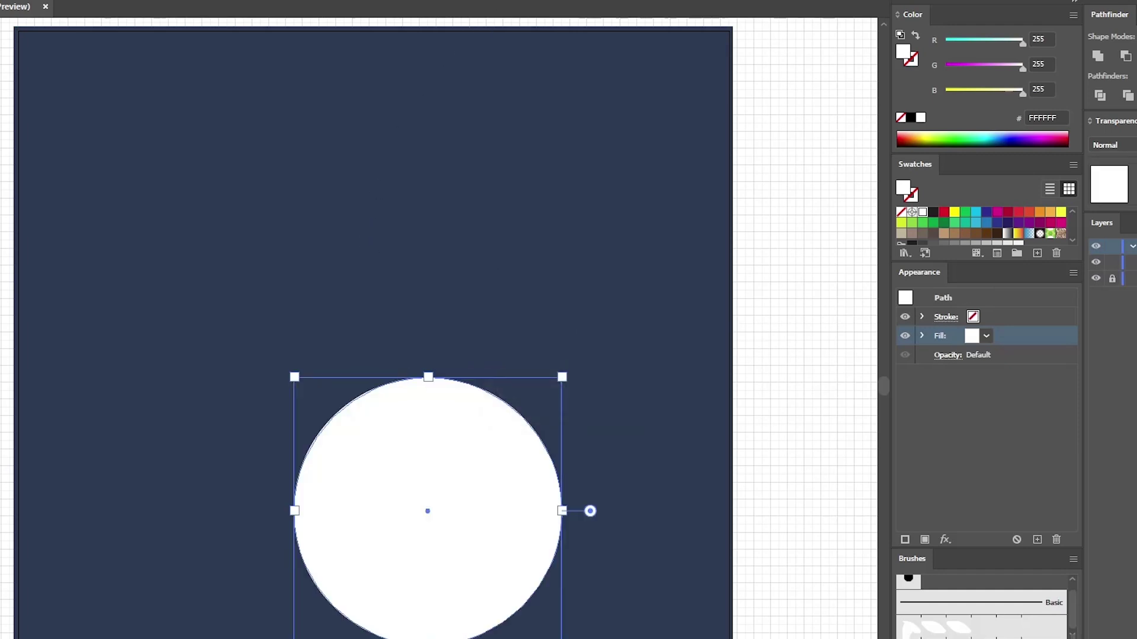
{"action": "left_click", "coordinate": [539, 0]}
{"action": "left_click", "coordinate": [597, 0]}
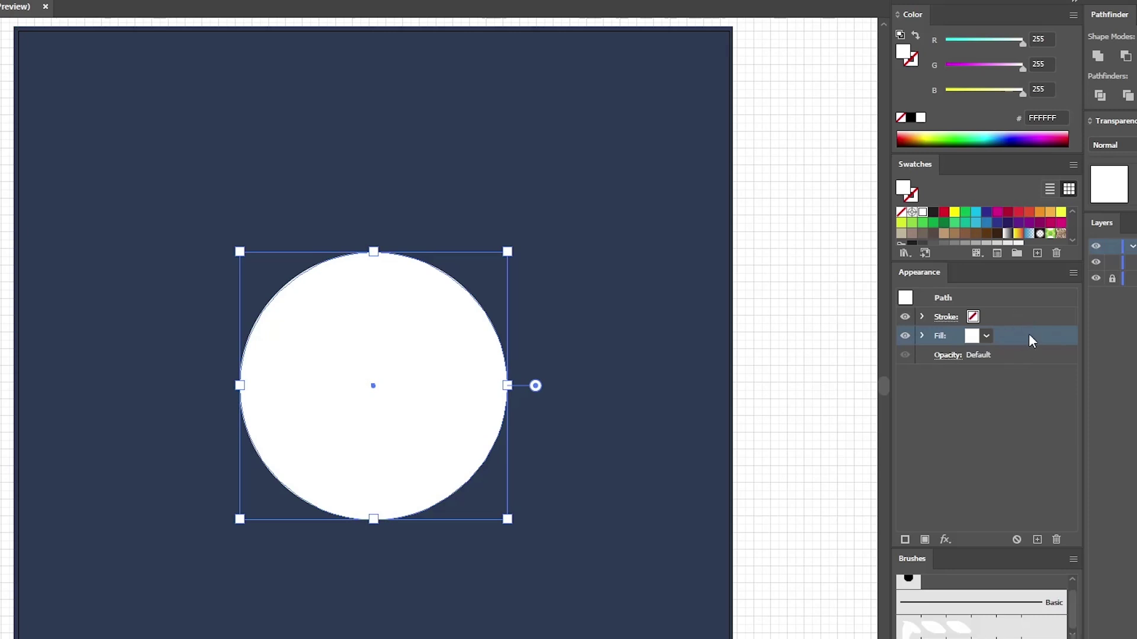
Step: Swap the circle's fill and stroke so only the white stroke remains, and apply the new pattern brush to it
{"action": "key", "text": "shift+x"}
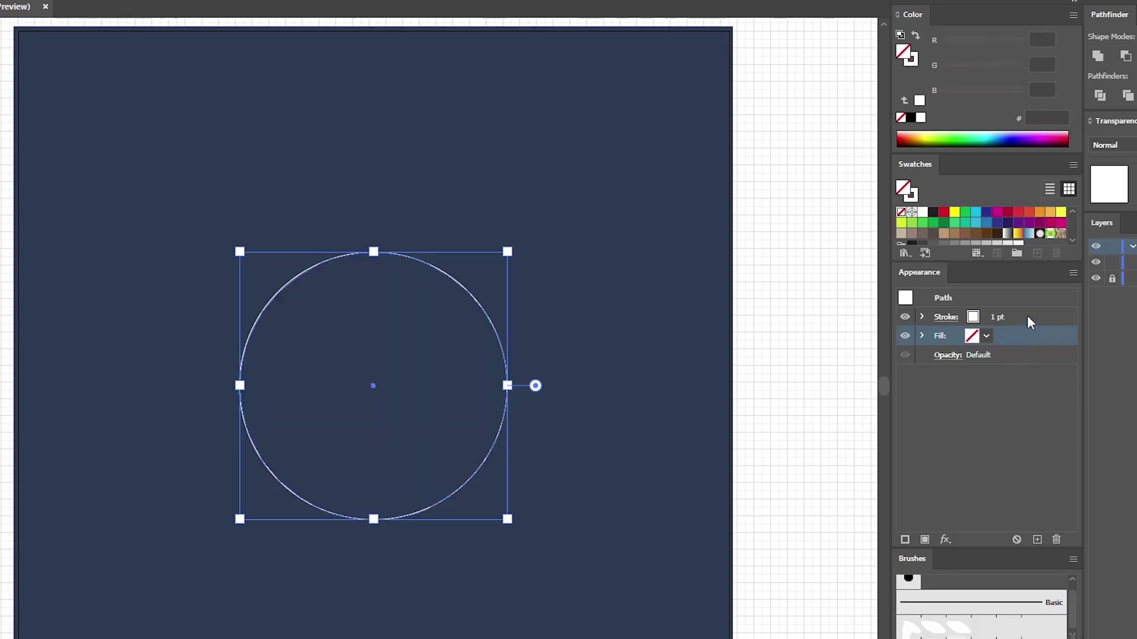
{"action": "left_click", "coordinate": [1028, 318]}
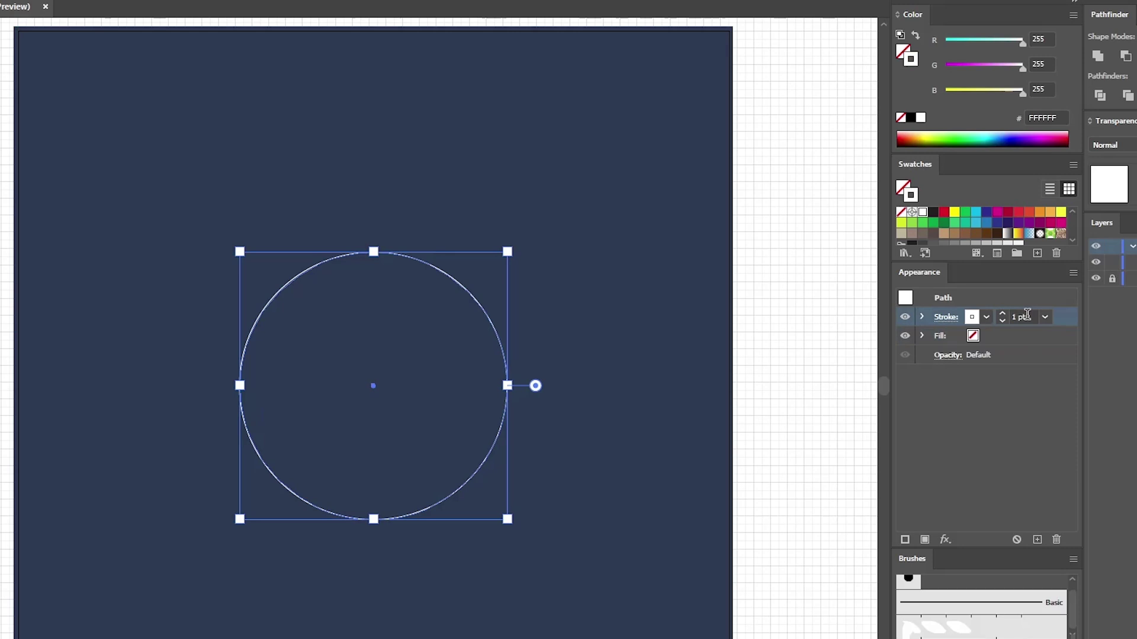
{"action": "left_click", "coordinate": [991, 631]}
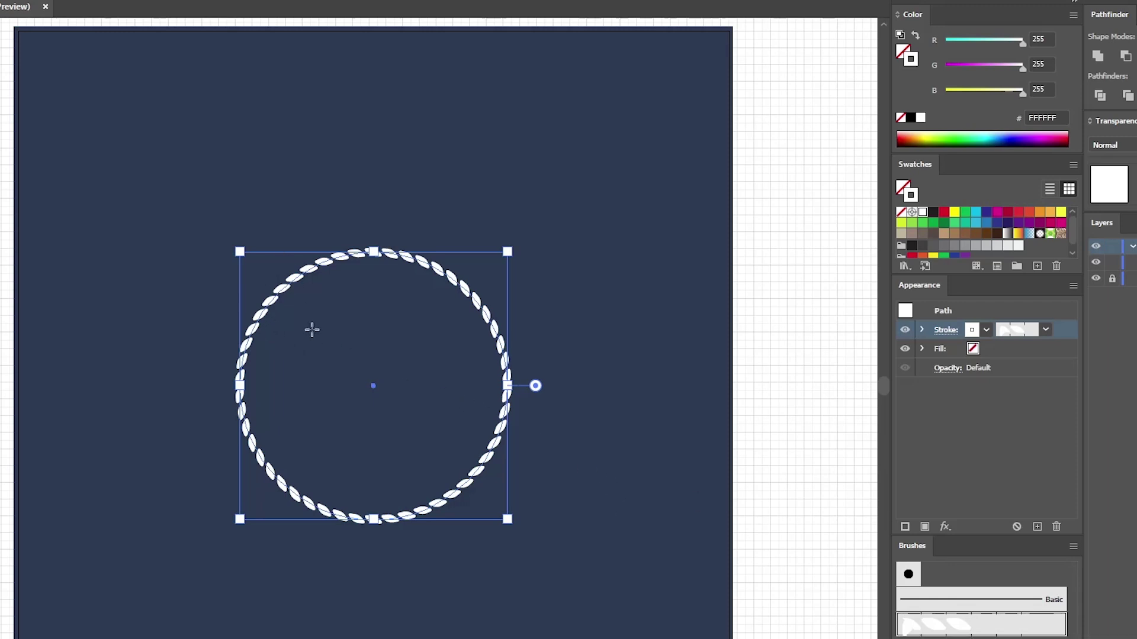
Step: Create a 300 x 300 px circle with a white stroke and no fill
{"action": "left_click", "coordinate": [276, 234]}
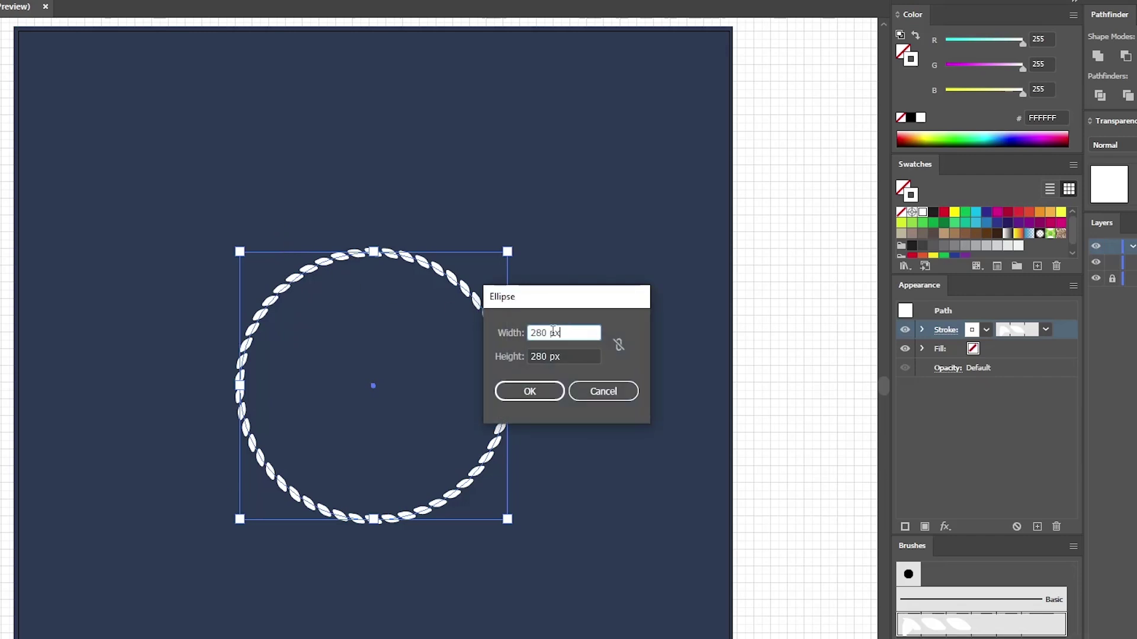
{"action": "type", "text": "300"}
{"action": "key", "text": "Tab"}
{"action": "type", "text": "300"}
{"action": "key", "text": "Return"}
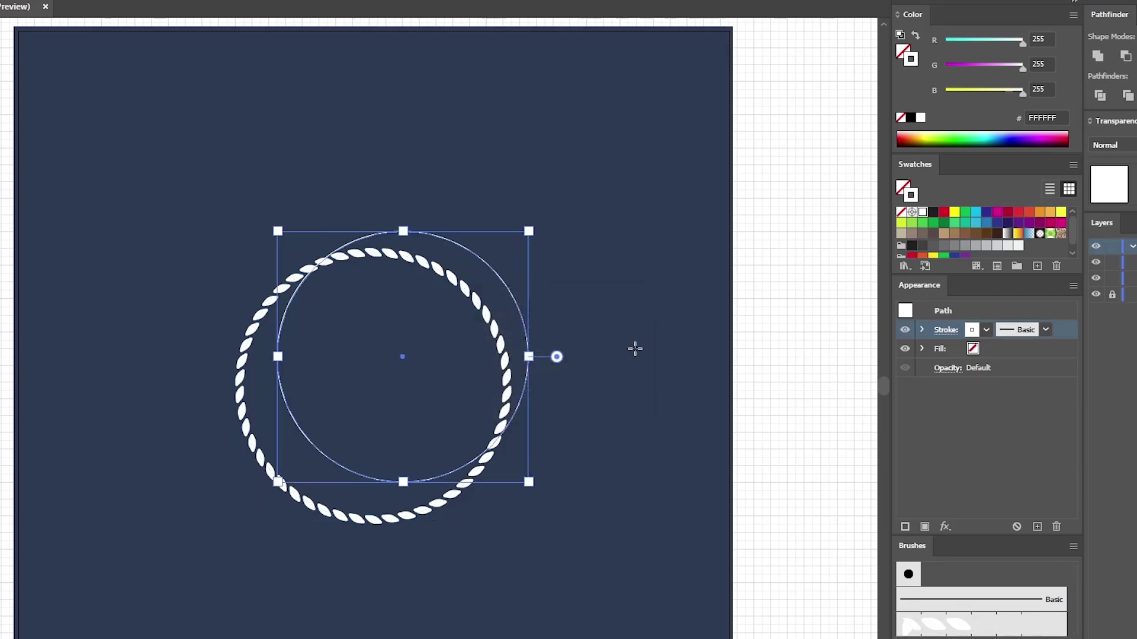
Step: Set the 300 px circle's stroke to 5 pt aligned to the inside, and center the circle on the artboard
{"action": "left_click", "coordinate": [957, 332]}
{"action": "left_click", "coordinate": [891, 352]}
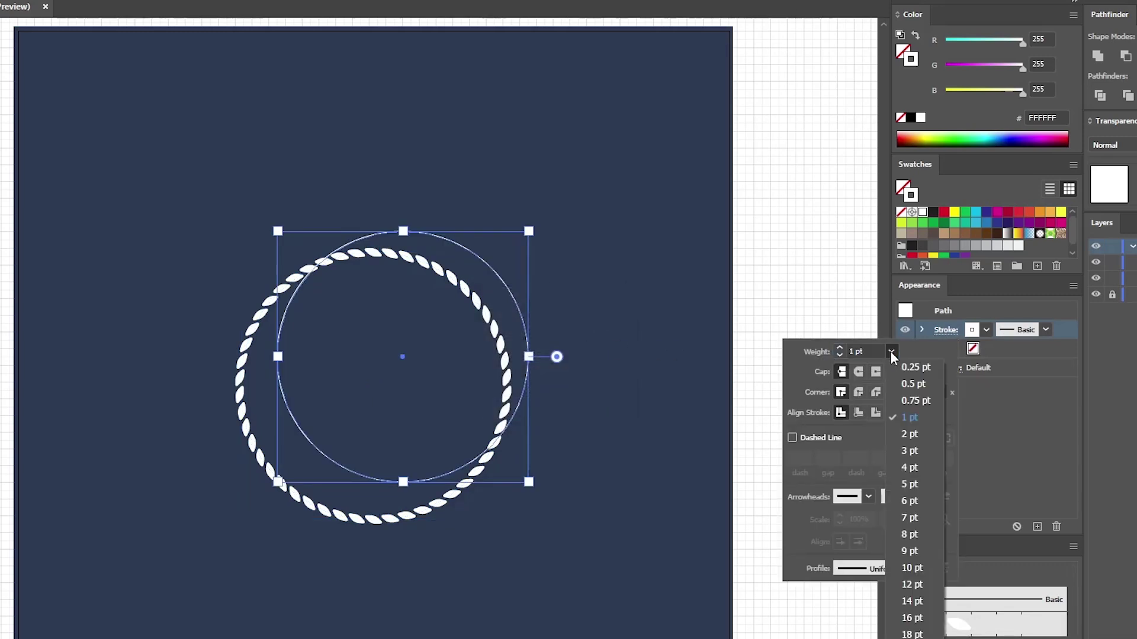
{"action": "left_click", "coordinate": [914, 483]}
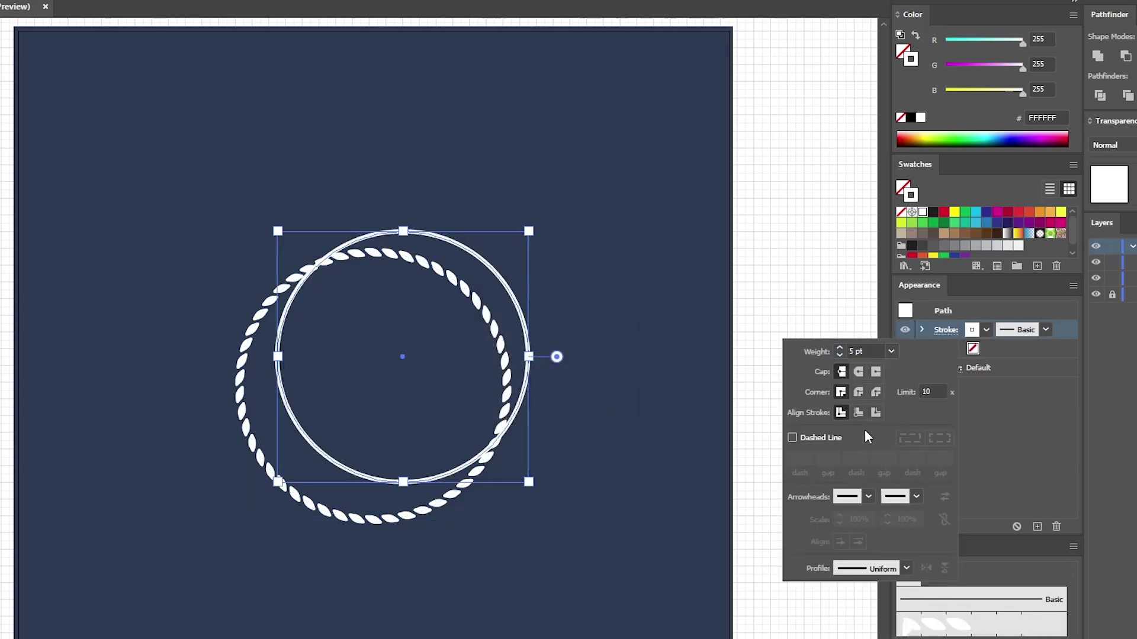
{"action": "left_click", "coordinate": [859, 414]}
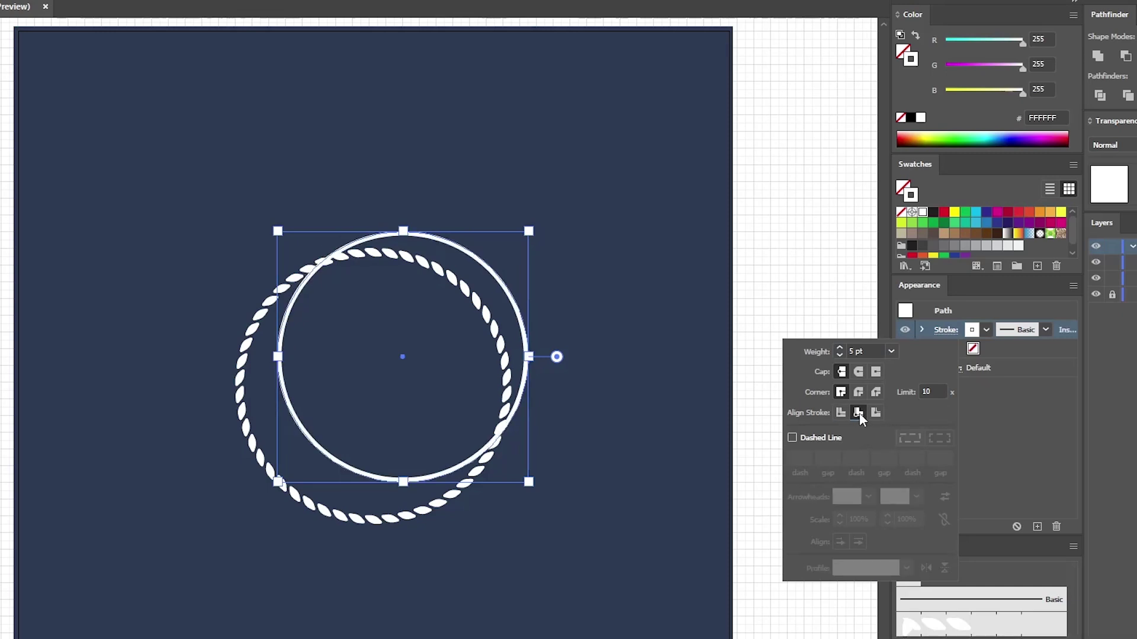
{"action": "left_click", "coordinate": [1016, 411]}
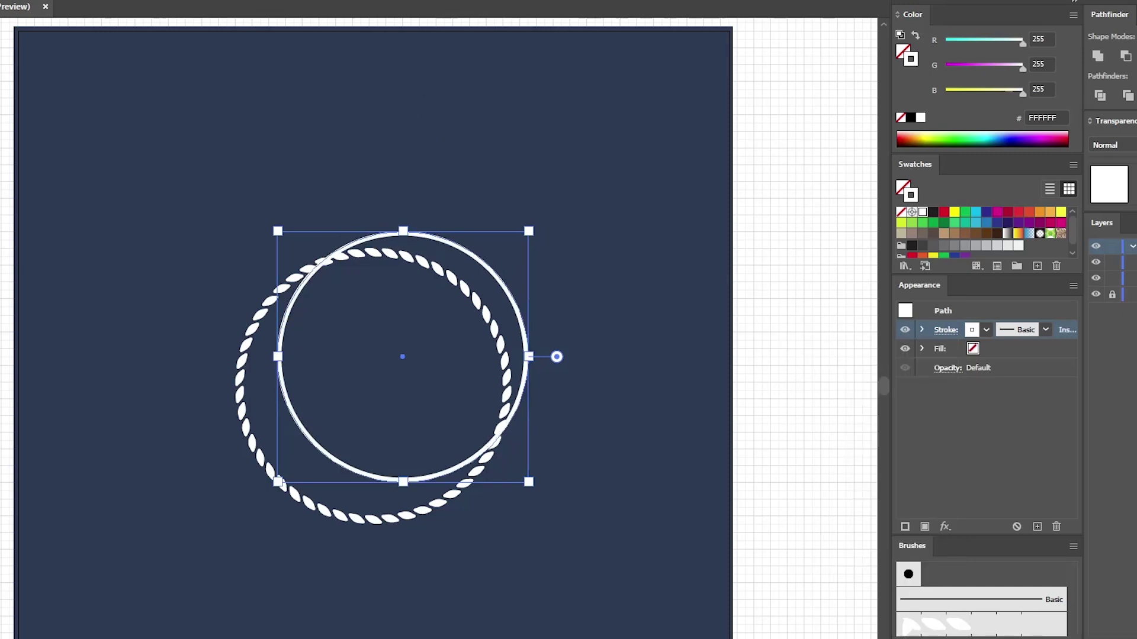
{"action": "left_click", "coordinate": [503, 1]}
{"action": "left_click", "coordinate": [551, 1]}
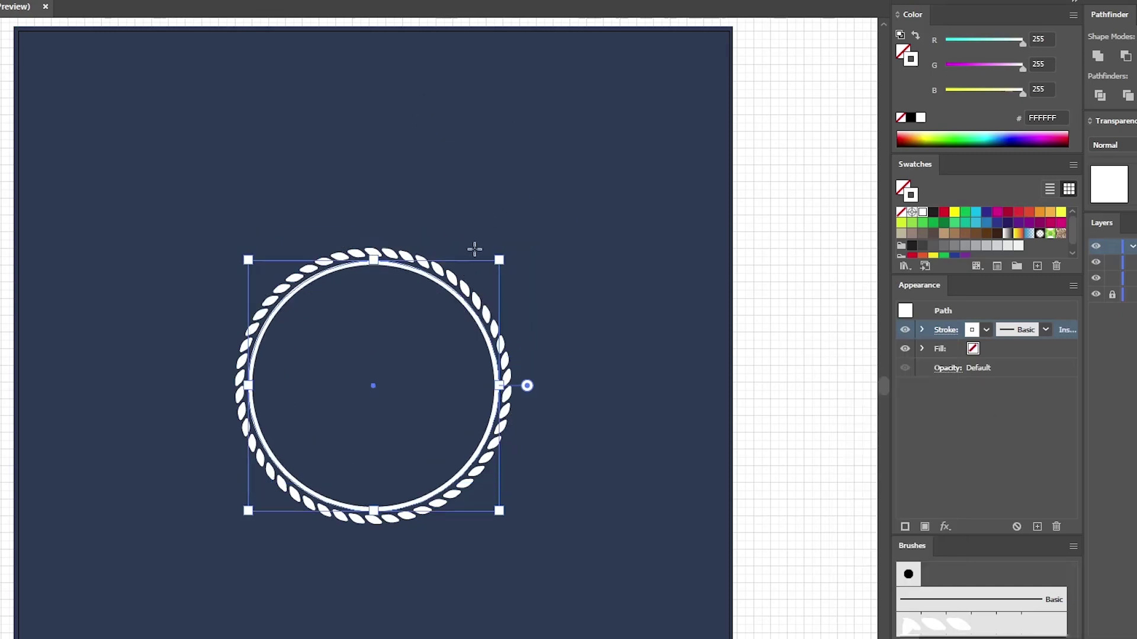
Step: Create a 280 x 280 px circle with the Ellipse tool and center it horizontally and vertically on the artboard
{"action": "left_click", "coordinate": [314, 223]}
{"action": "type", "text": "280"}
{"action": "key", "text": "Tab"}
{"action": "type", "text": "280"}
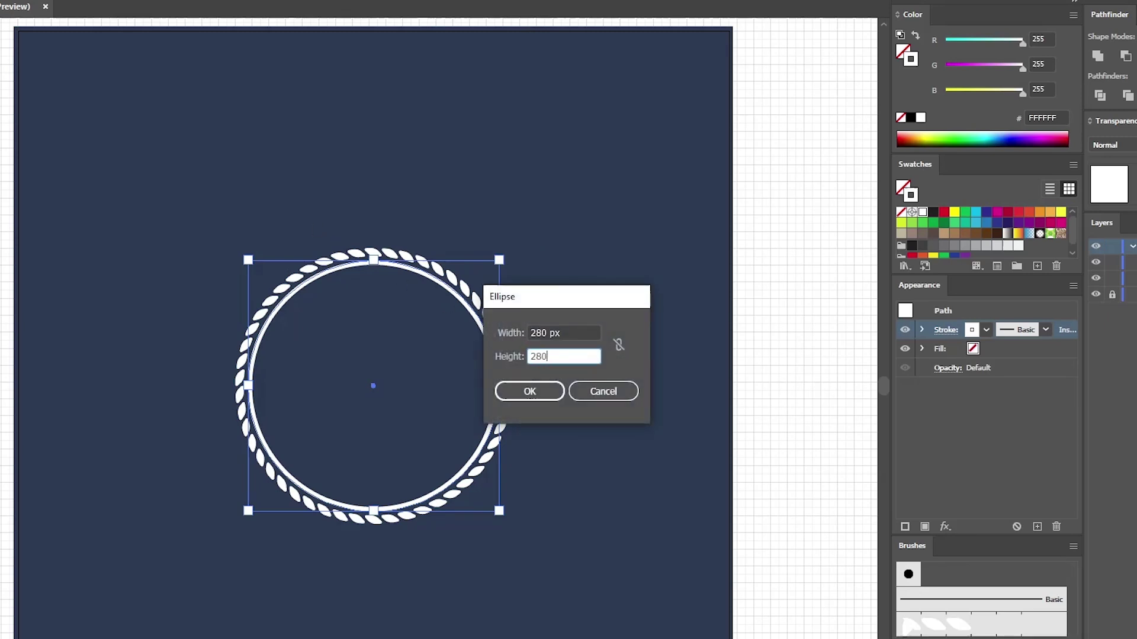
{"action": "key", "text": "Return"}
{"action": "left_click", "coordinate": [503, 1]}
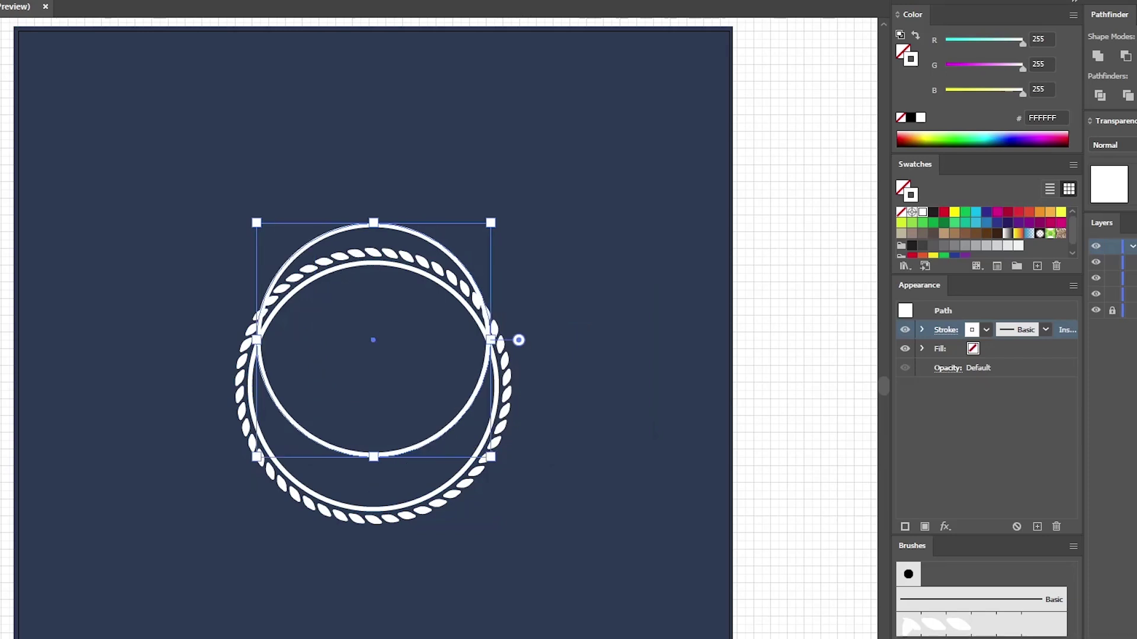
{"action": "left_click", "coordinate": [568, 4]}
Step: Set the 280 px circle's stroke weight to 30 pt, keeping it aligned to the inside
{"action": "left_click", "coordinate": [946, 330]}
{"action": "left_click_drag", "start_coordinate": [861, 349], "coordinate": [786, 350]}
{"action": "type", "text": "3"}
{"action": "key", "text": "Return"}
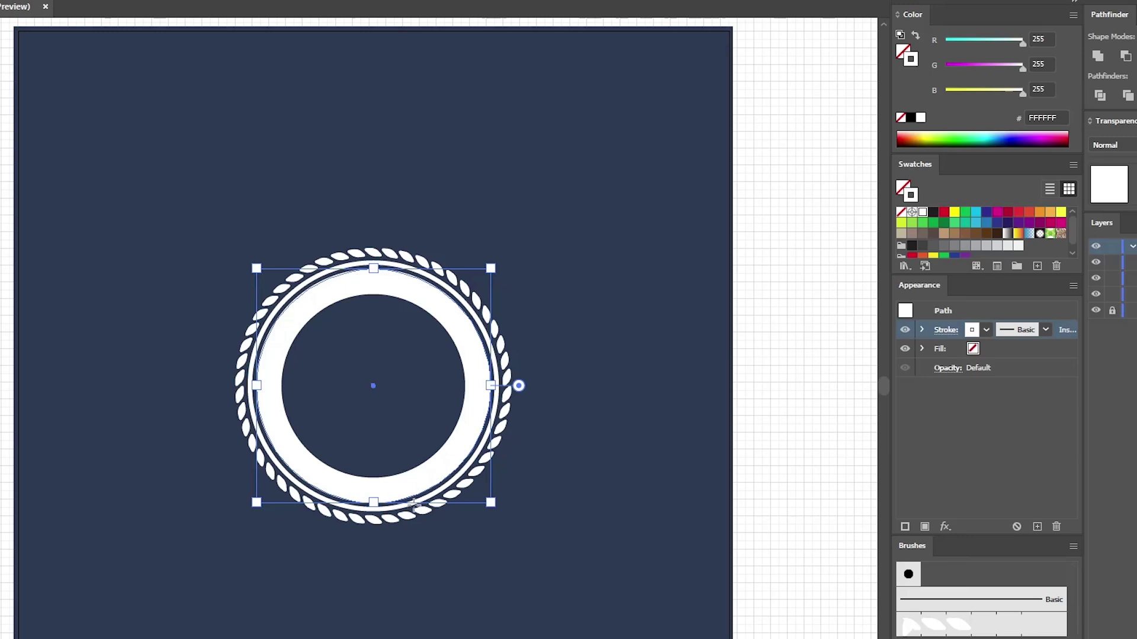
Step: Create a 240 x 240 px circle with the Ellipse tool
{"action": "left_click", "coordinate": [308, 371]}
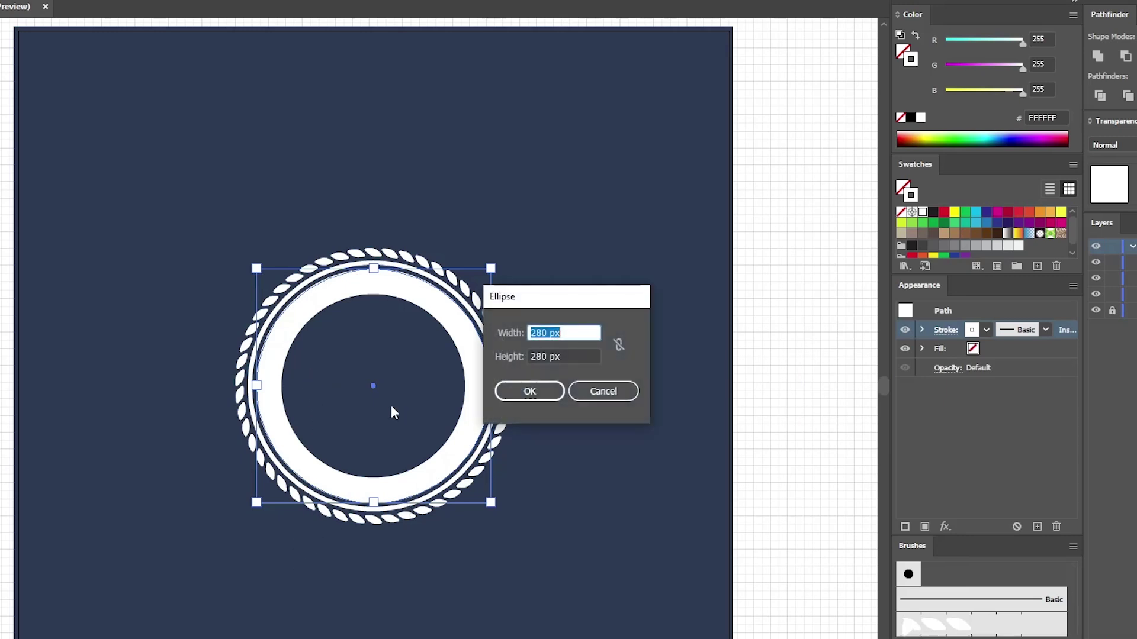
{"action": "type", "text": "24"}
{"action": "key", "text": "Tab"}
{"action": "type", "text": "240"}
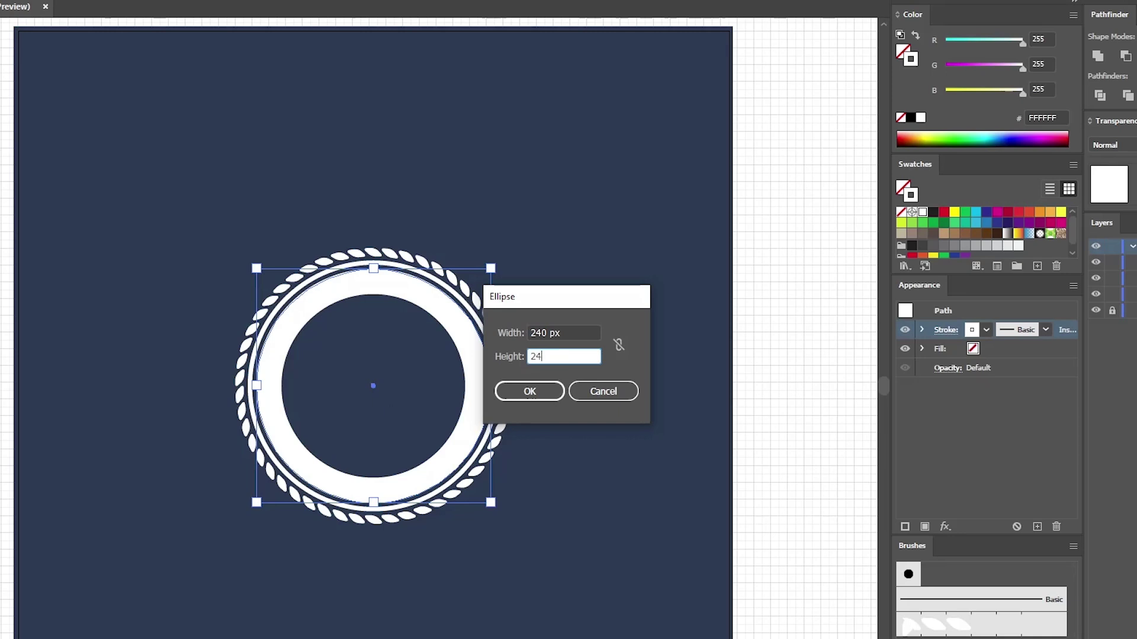
{"action": "key", "text": "Return"}
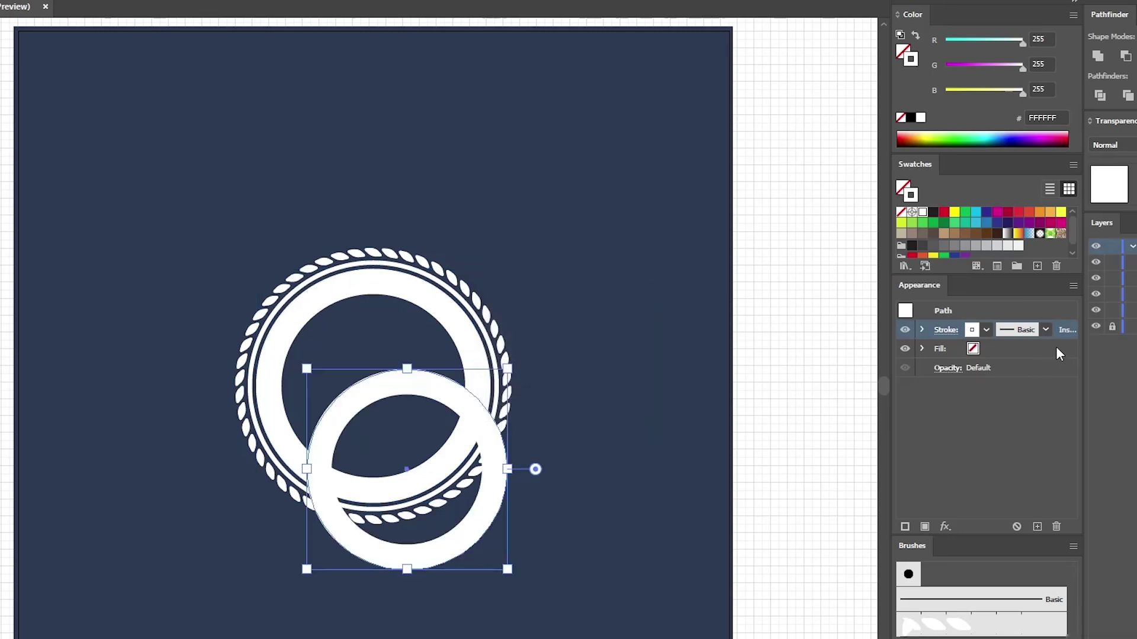
Step: Give the 240 px circle a light blue 27AAE1 fill with no stroke, and center it on the artboard
{"action": "key", "text": "shift+x"}
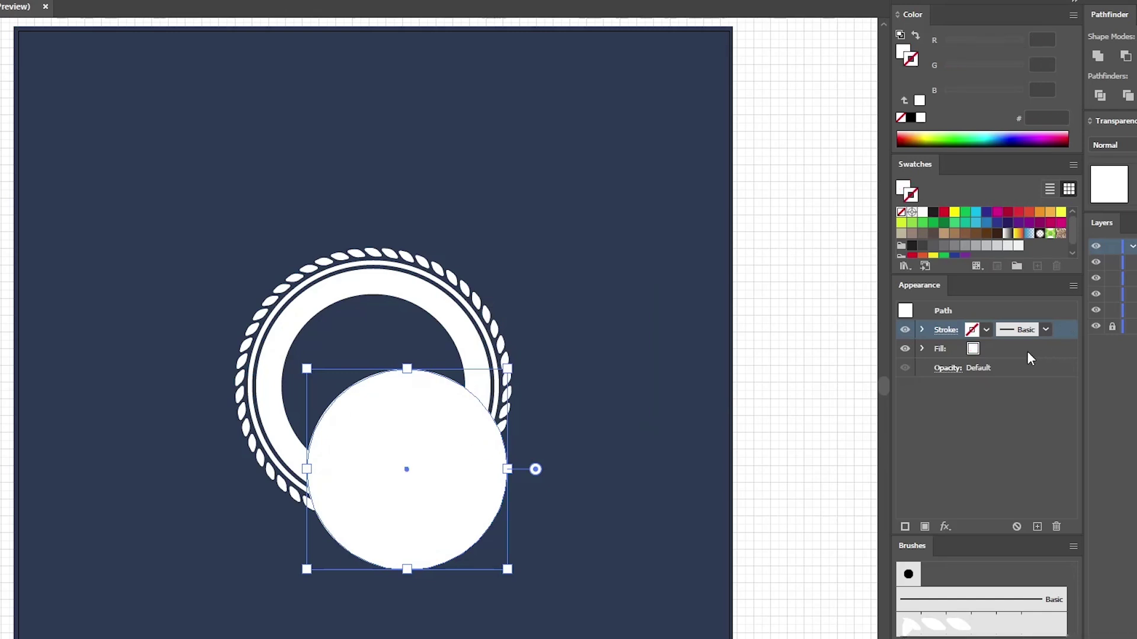
{"action": "left_click", "coordinate": [1018, 350]}
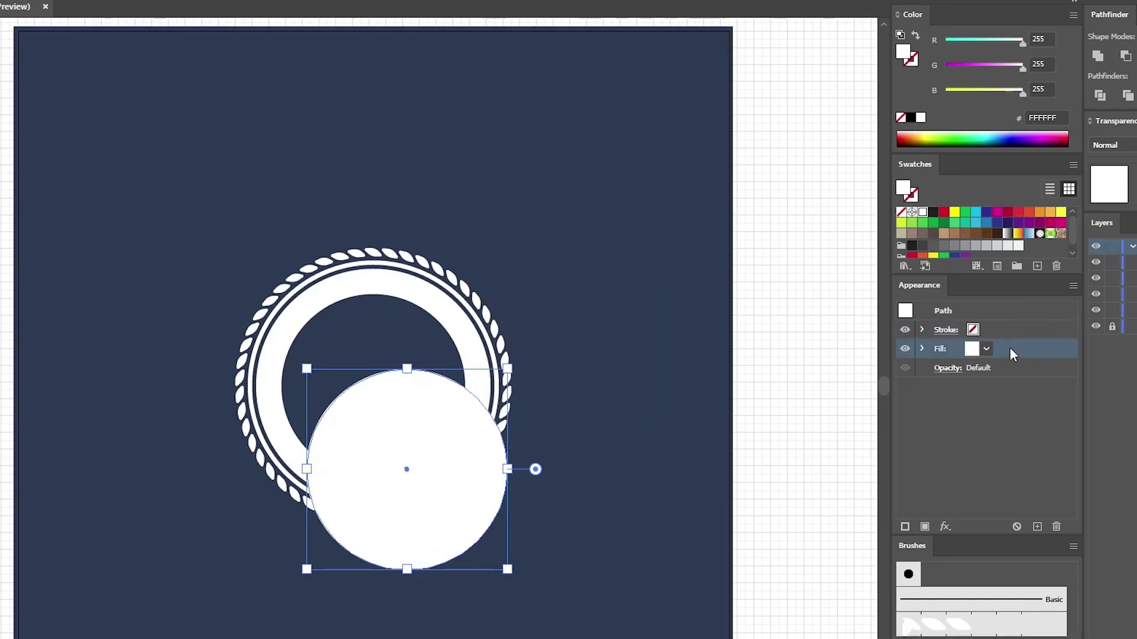
{"action": "left_click", "coordinate": [977, 227]}
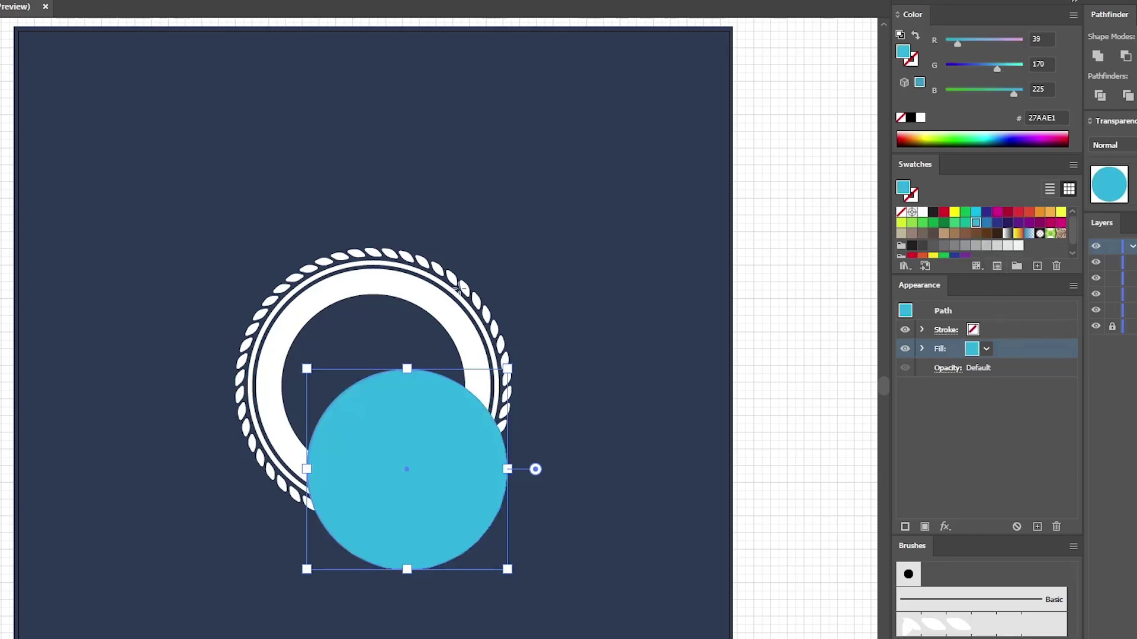
{"action": "left_click", "coordinate": [482, 2]}
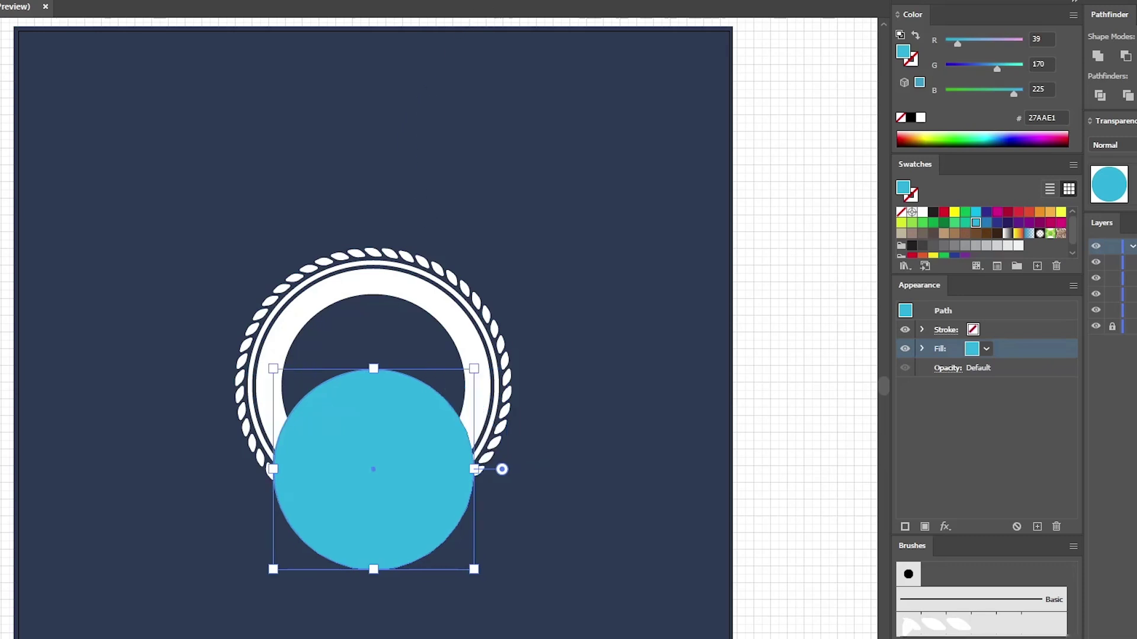
{"action": "left_click", "coordinate": [534, 1]}
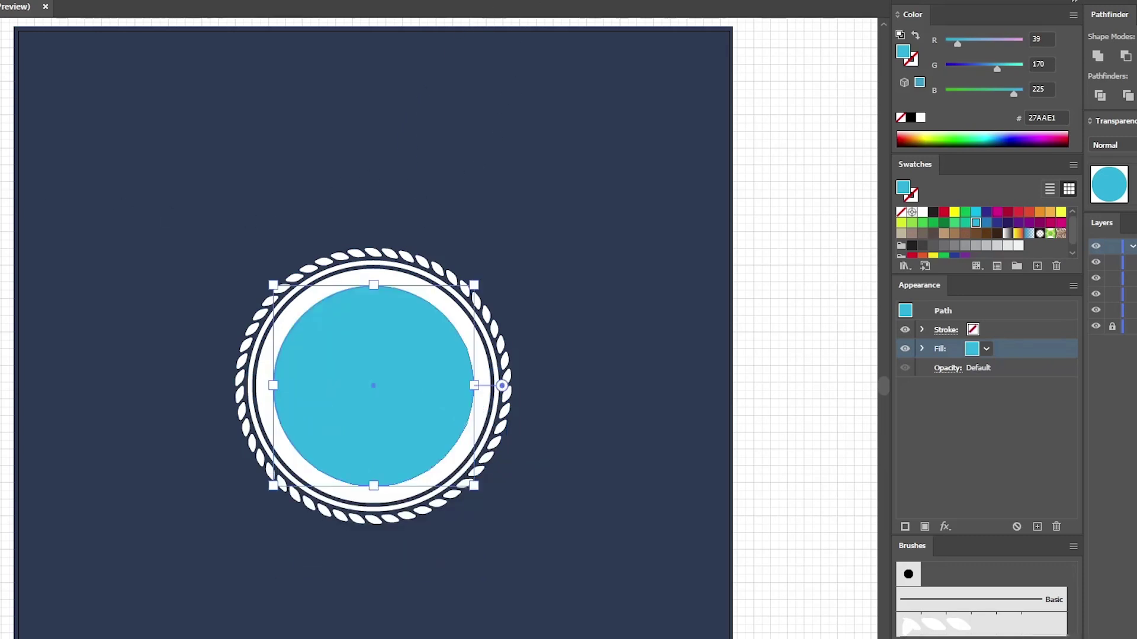
Step: Add NAUTICAL SERVICES as type on the 240 px circle's path using a "rock" font, and center it along the top of the ring
{"action": "left_click", "coordinate": [1, 138]}
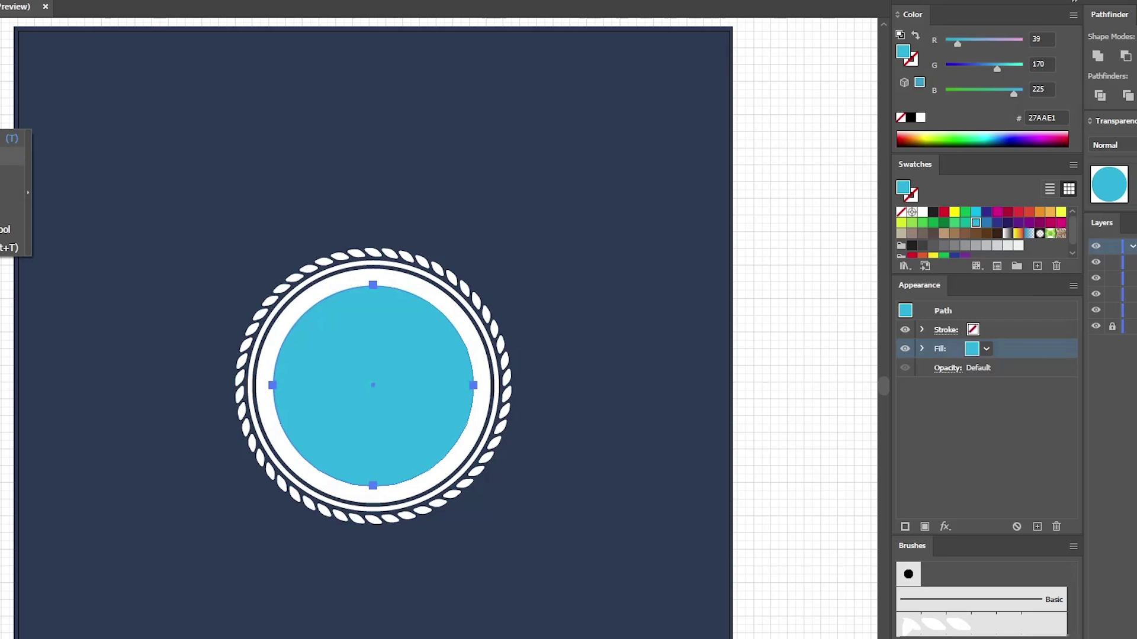
{"action": "left_click", "coordinate": [2, 175]}
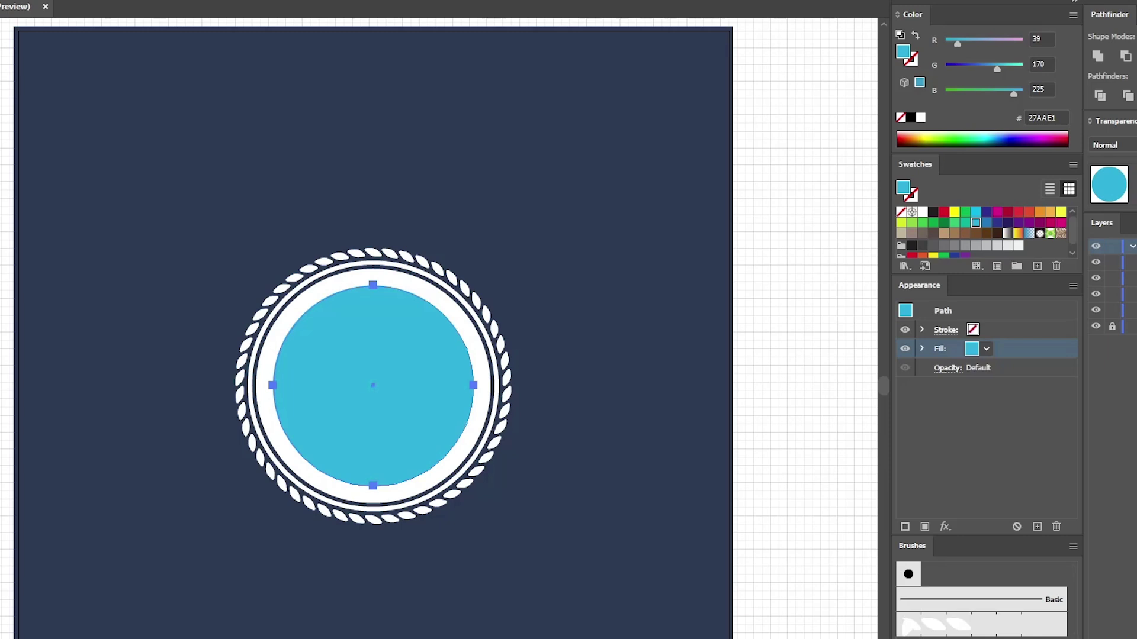
{"action": "type", "text": "rock"}
{"action": "left_click", "coordinate": [298, 322]}
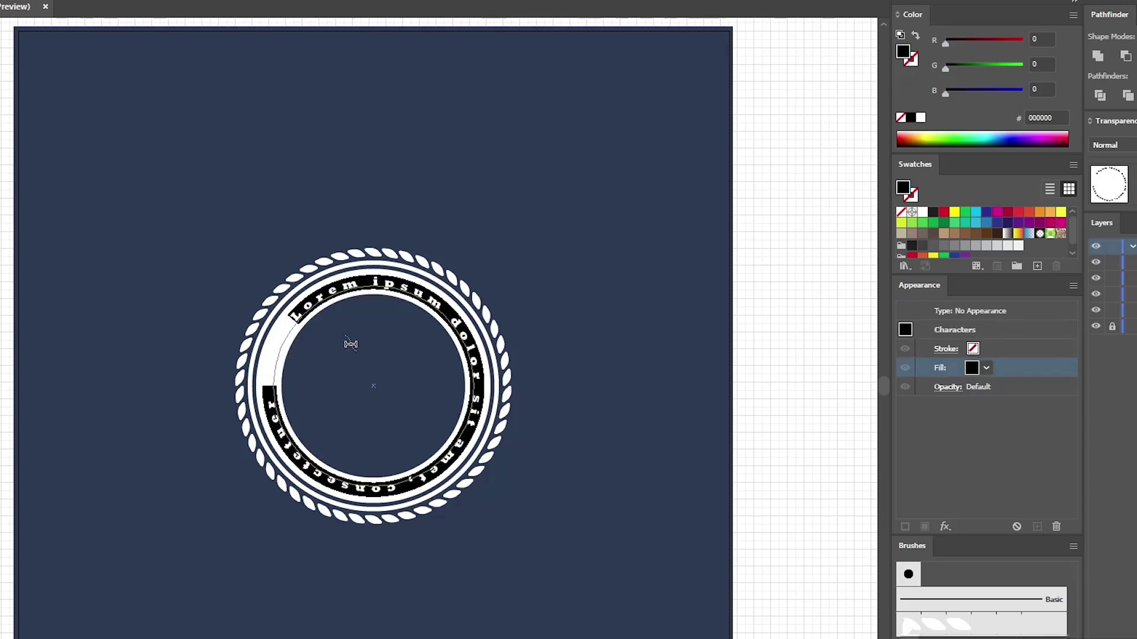
{"action": "type", "text": "NAUTICAL"}
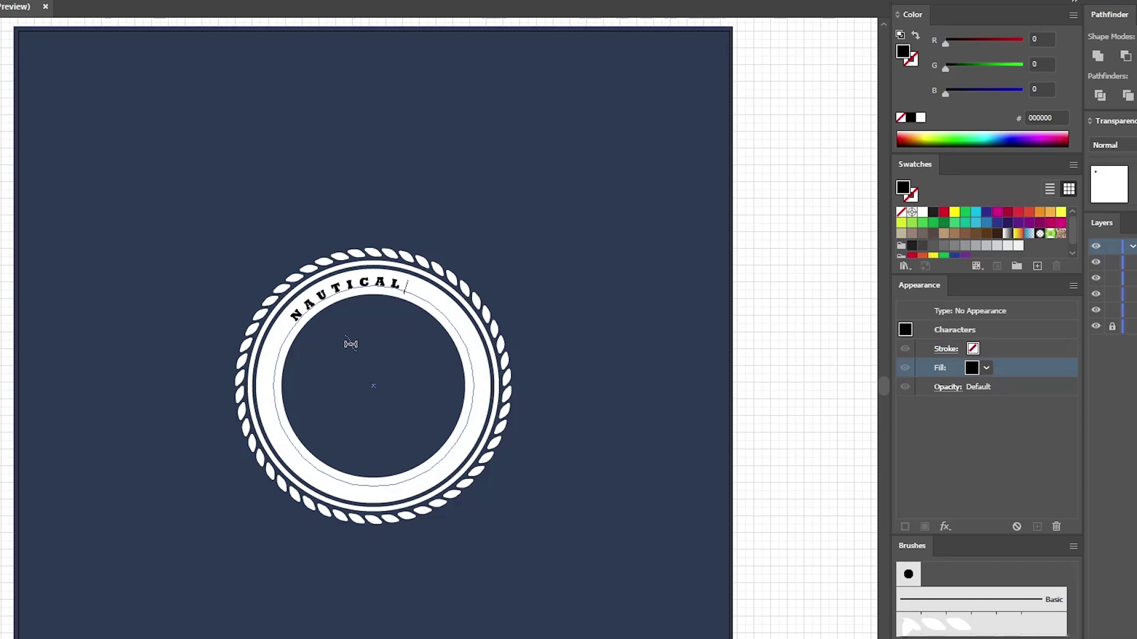
{"action": "key", "text": "BackSpace"}
{"action": "type", "text": "SERVICES"}
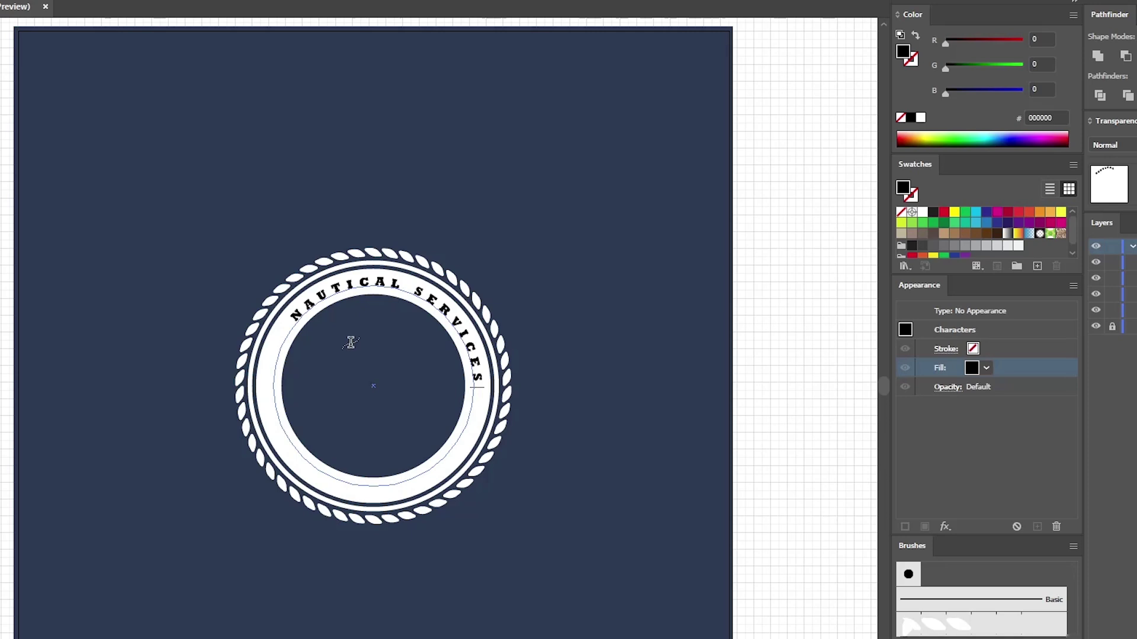
{"action": "key", "text": "Escape"}
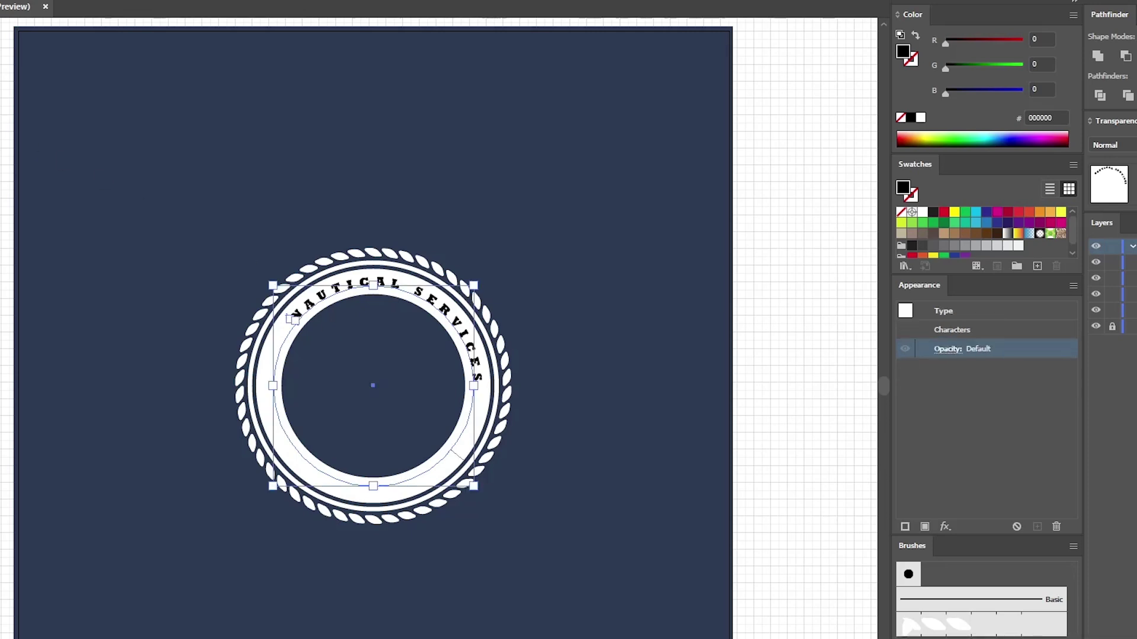
{"action": "key", "text": "a"}
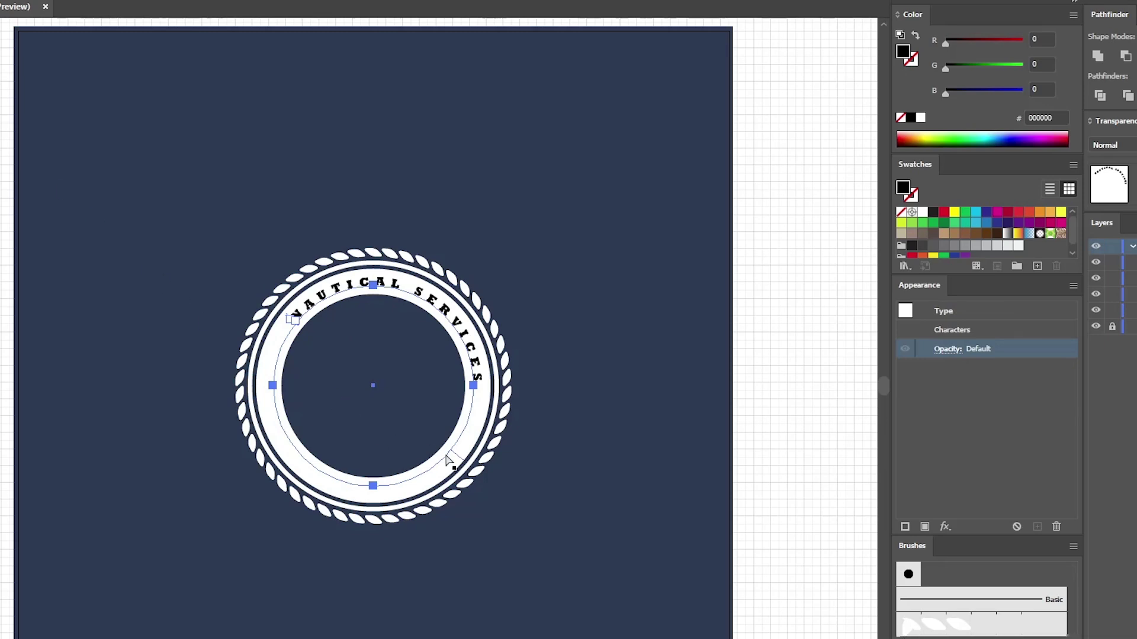
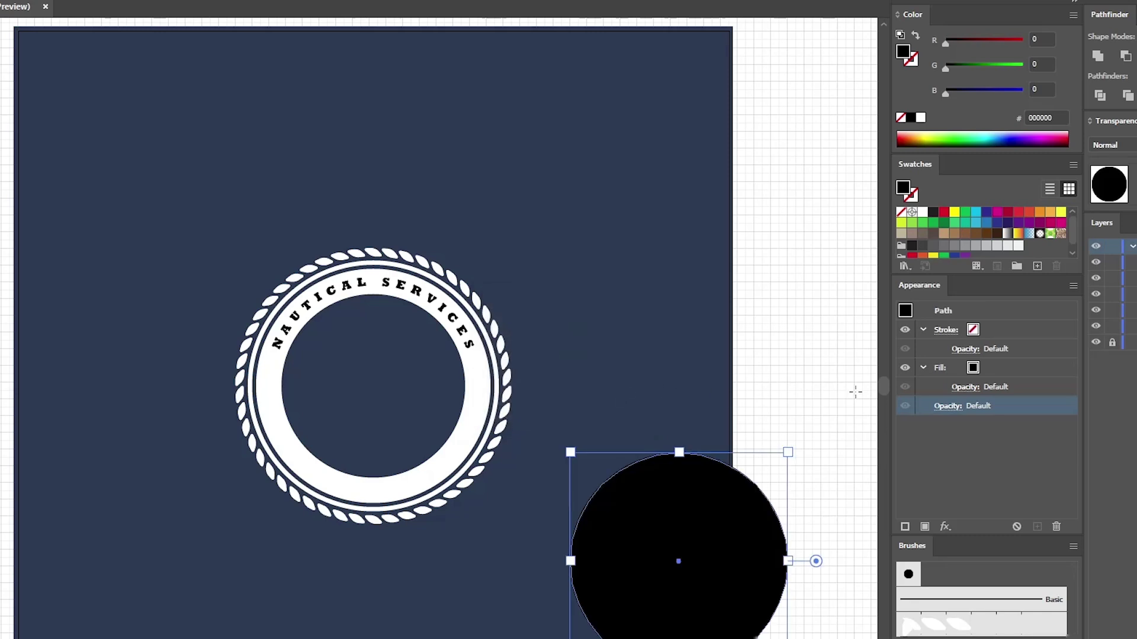
Step: Fill the new black circle with light blue 27AAE1 and center it on the artboard
{"action": "left_click", "coordinate": [922, 368]}
{"action": "left_click", "coordinate": [923, 330]}
{"action": "left_click", "coordinate": [1000, 350]}
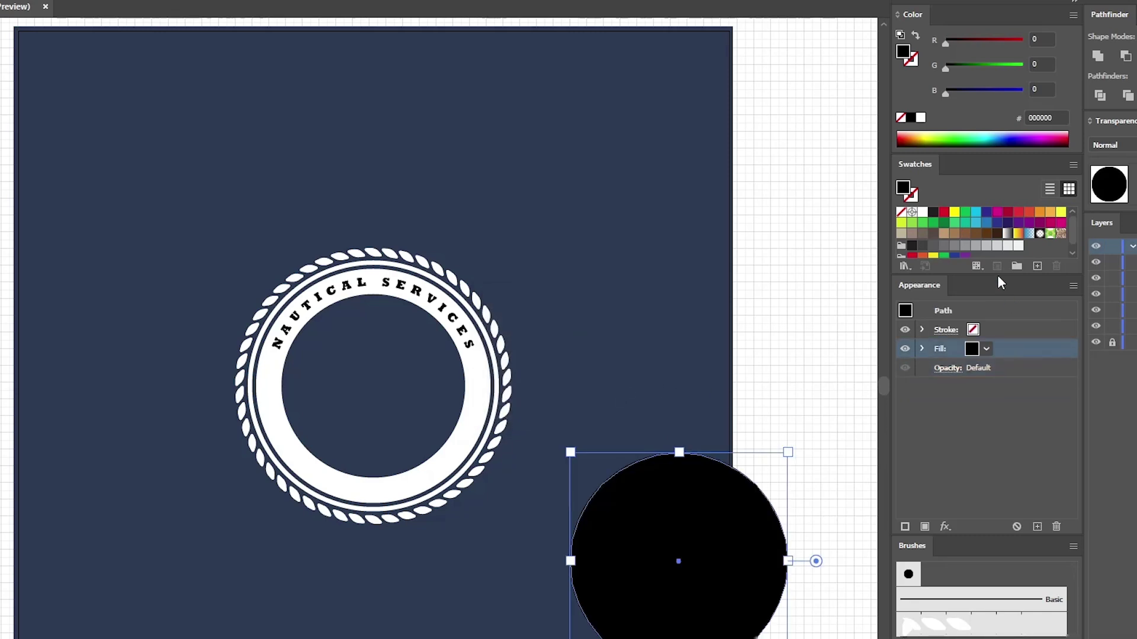
{"action": "left_click", "coordinate": [976, 222]}
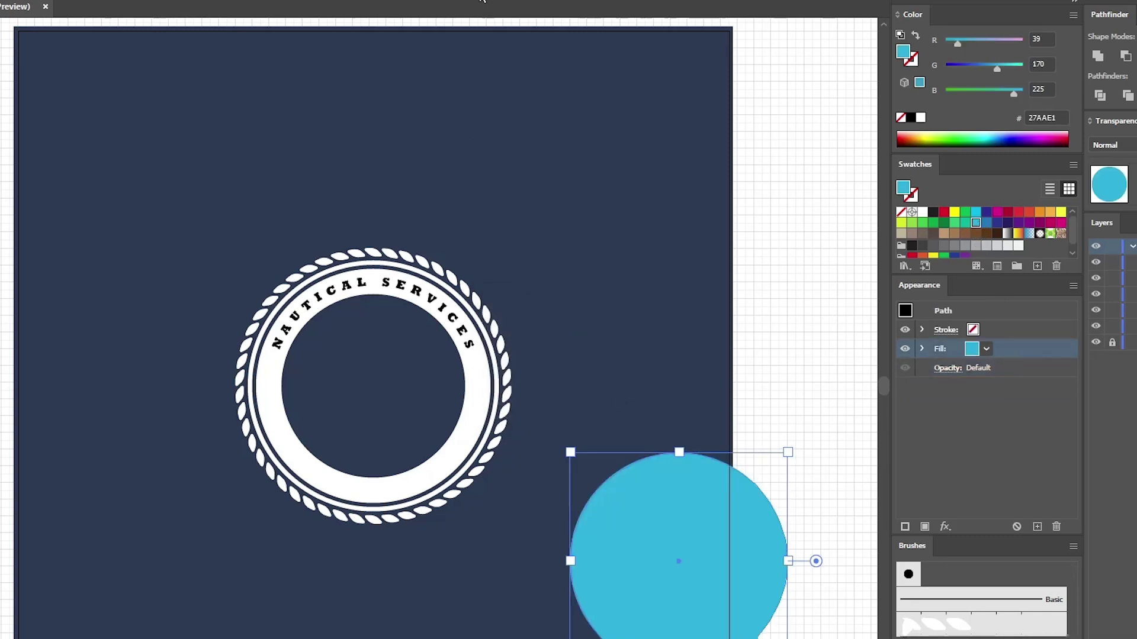
{"action": "left_click", "coordinate": [529, 2]}
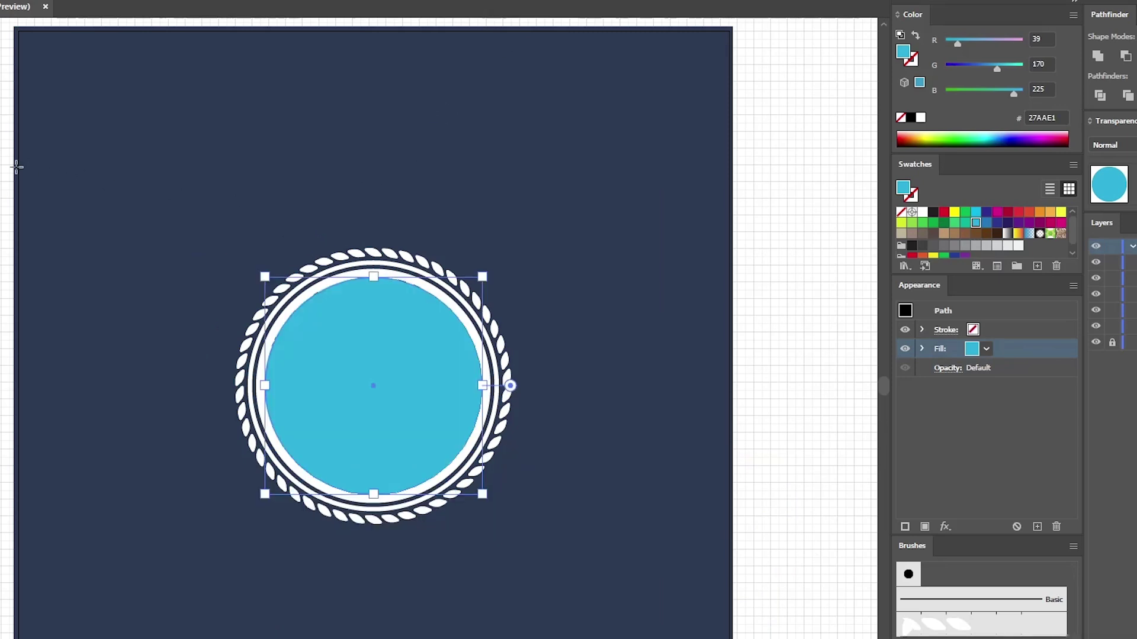
Step: Convert the larger blue circle into a type path carrying the word INTERNATIONAL
{"action": "key", "text": "a"}
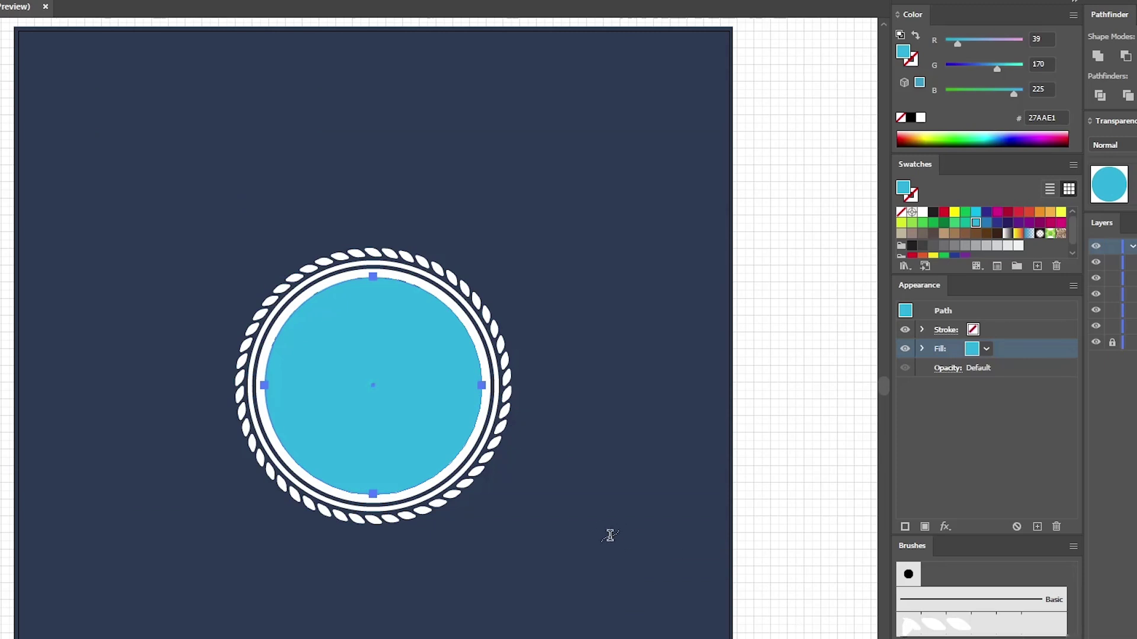
{"action": "left_click", "coordinate": [268, 408]}
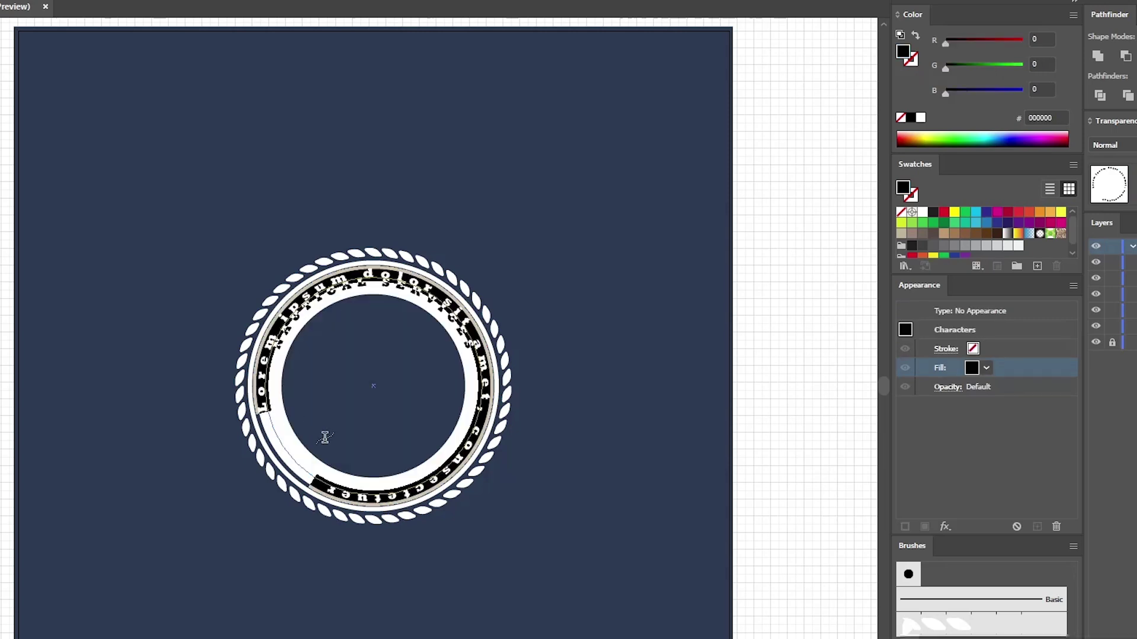
{"action": "type", "text": "NAUTICAL SERVICES"}
{"action": "type", "text": "INTERNATIONAL"}
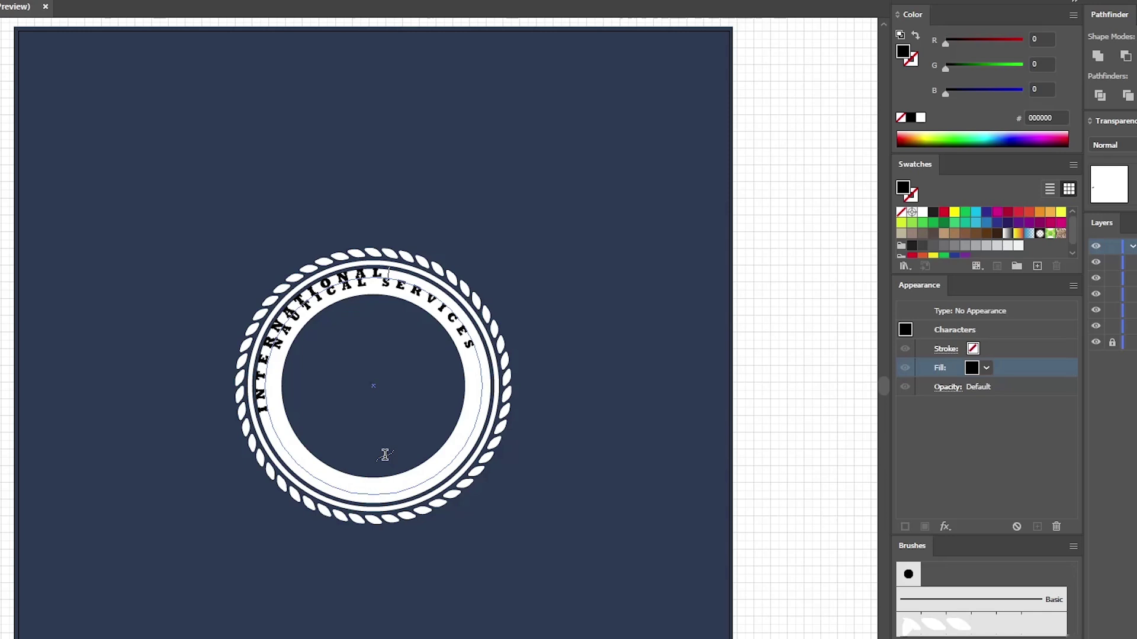
{"action": "key", "text": "Escape"}
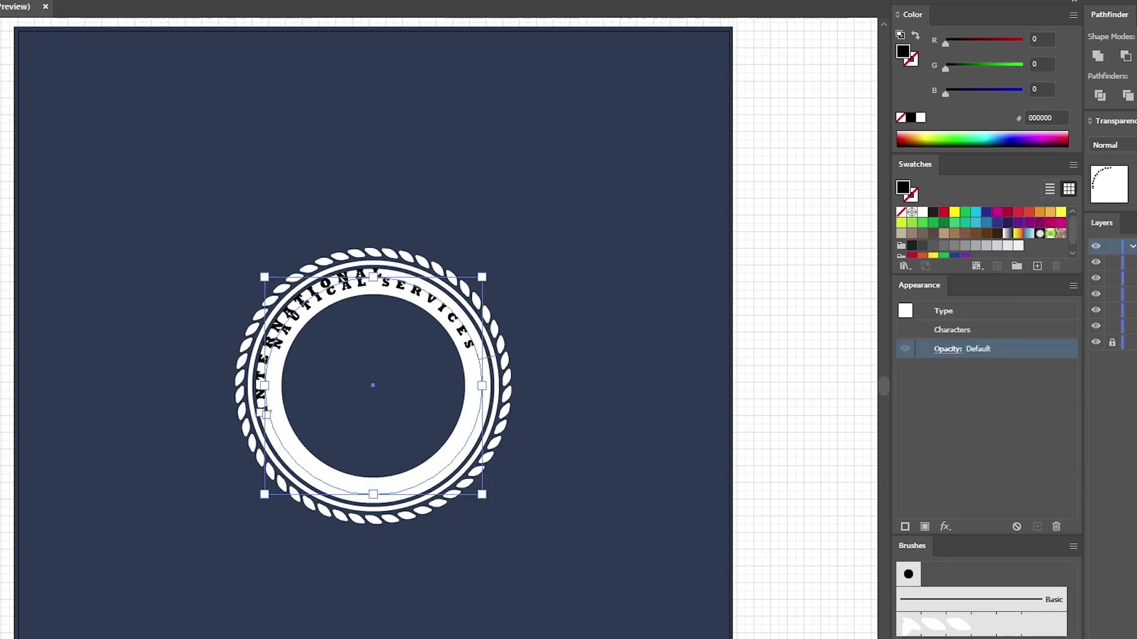
Step: Flip INTERNATIONAL to the inside of its path and center it along the bottom of the ring
{"action": "key", "text": "a"}
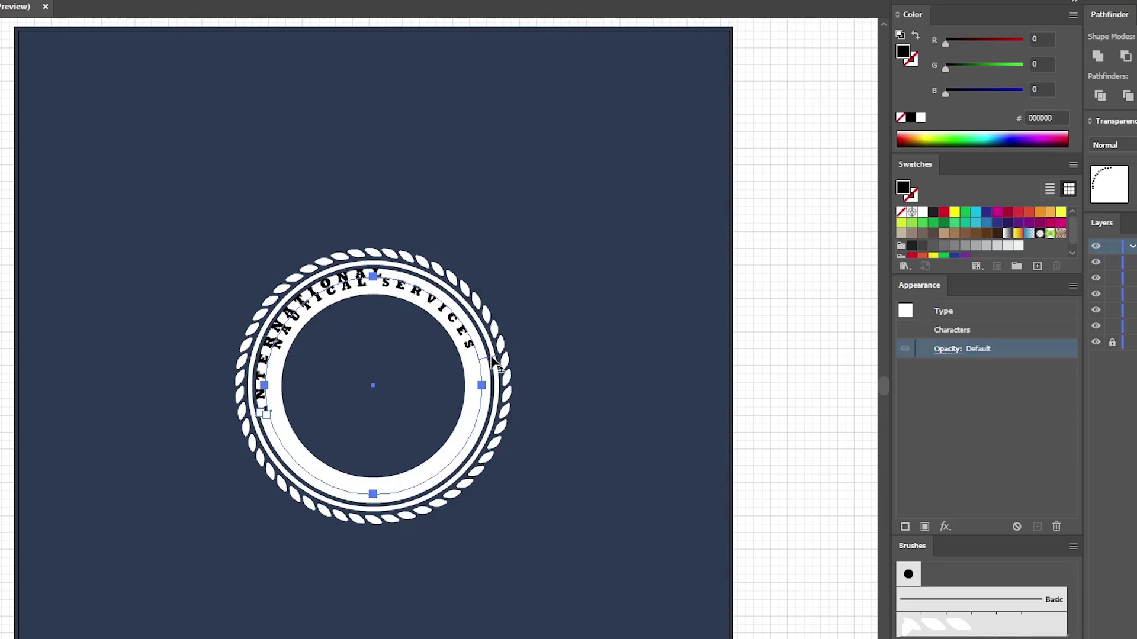
{"action": "left_click_drag", "start_coordinate": [491, 358], "coordinate": [462, 341]}
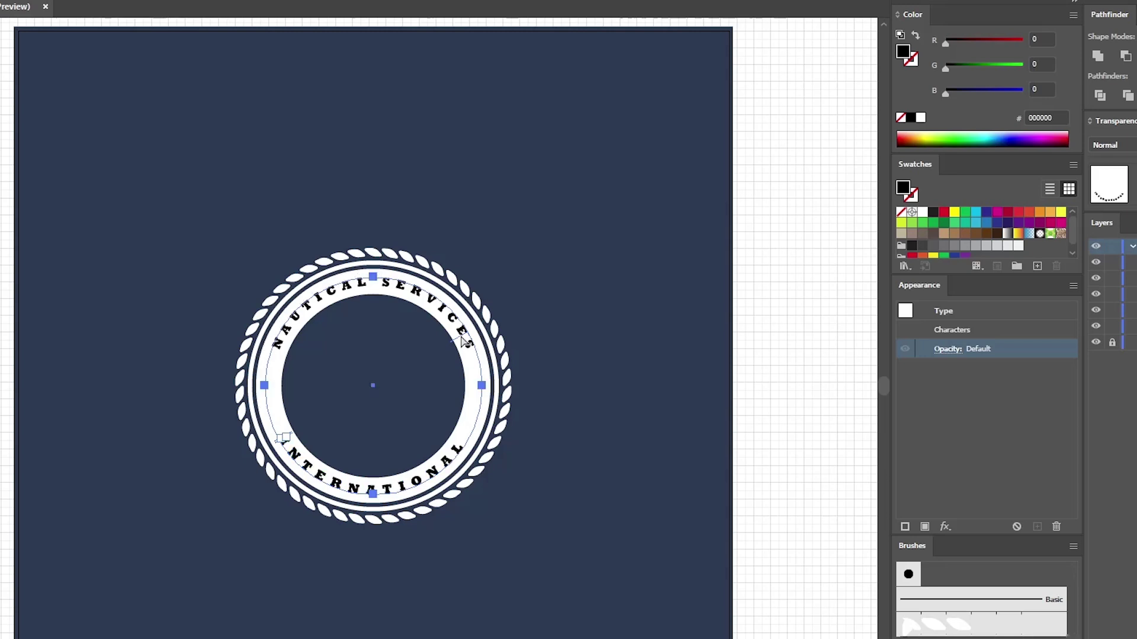
{"action": "left_click", "coordinate": [577, 381]}
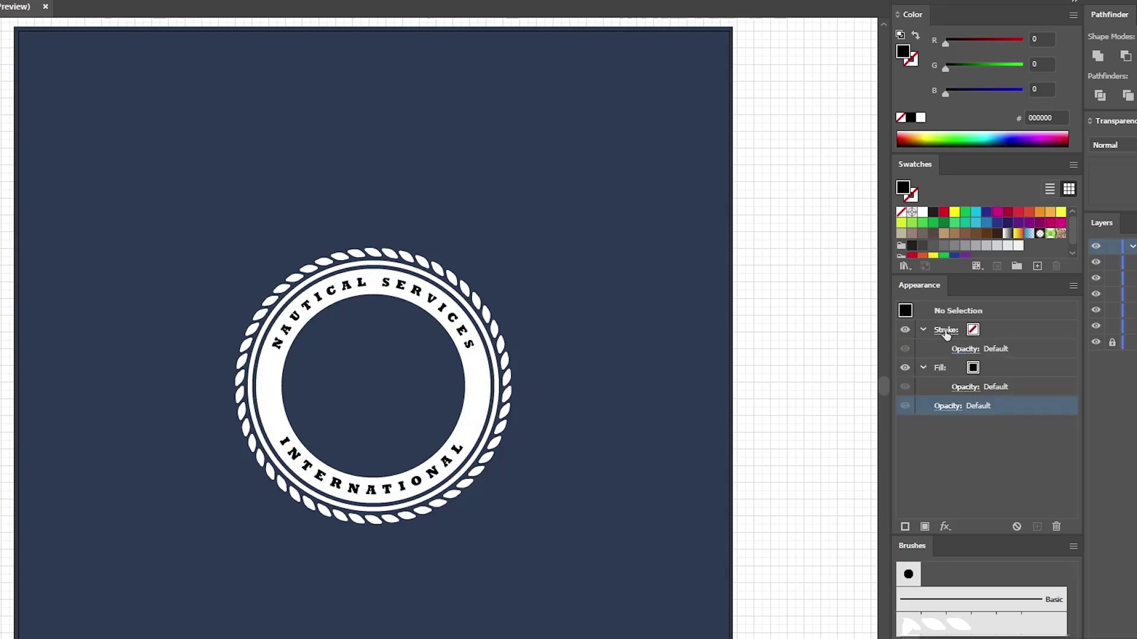
Step: Group the NAUTICAL SERVICES and INTERNATIONAL curved text objects
{"action": "left_click", "coordinate": [1136, 279]}
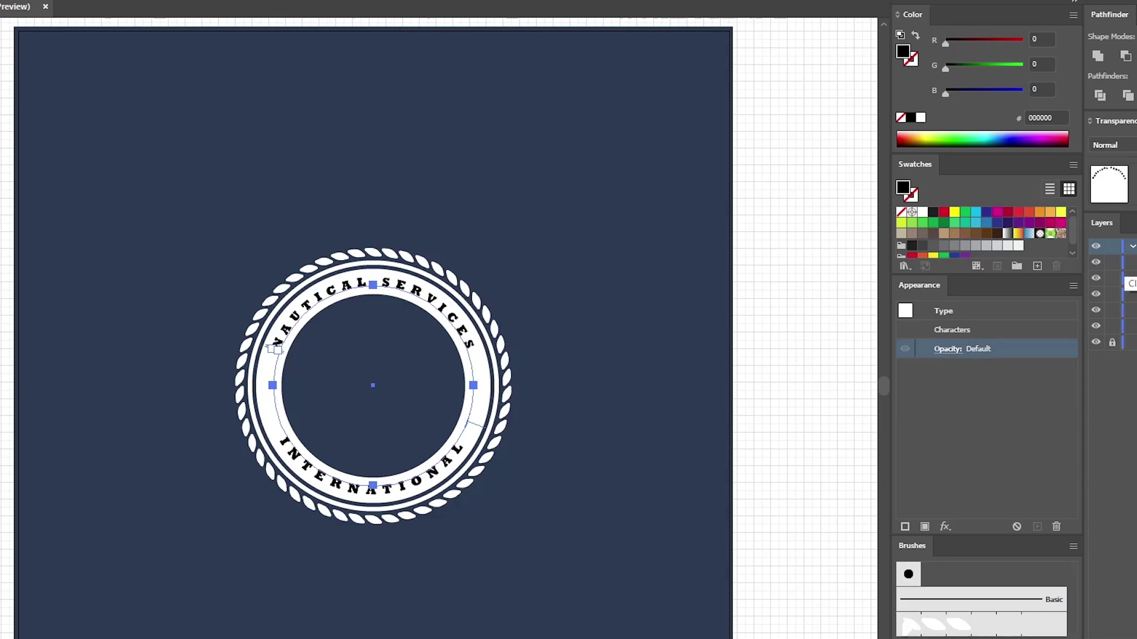
{"action": "left_click", "coordinate": [1135, 262], "text": "shift"}
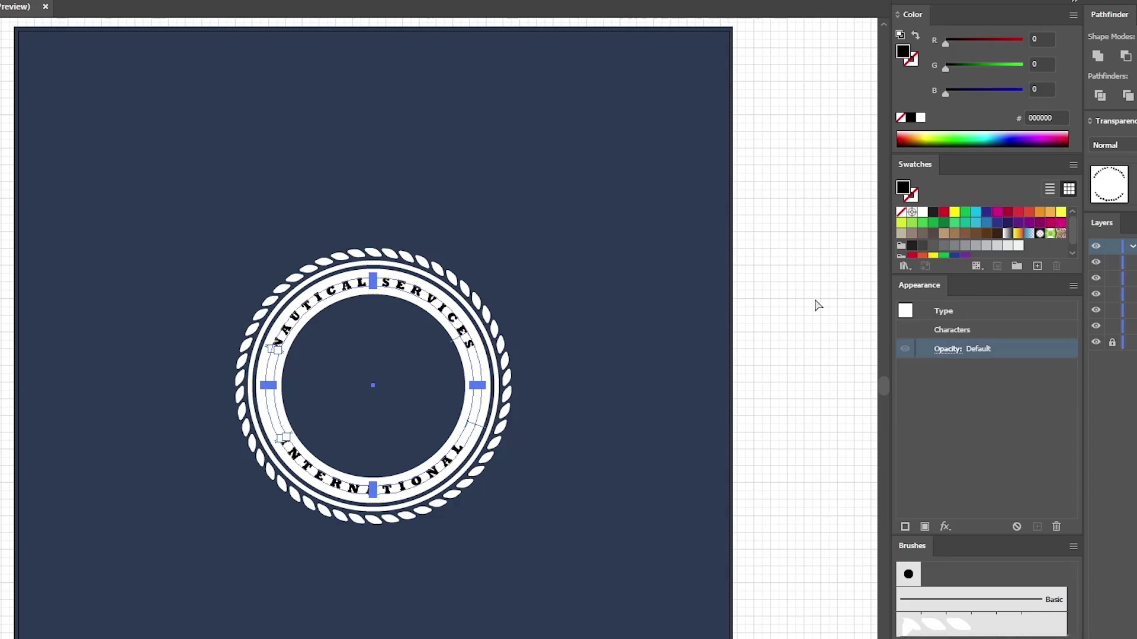
{"action": "key", "text": "ctrl+g"}
Step: Make an opacity mask from the text group and the thick white ring with Clip turned off, so the lettering is knocked out
{"action": "left_click", "coordinate": [1135, 278], "text": "shift"}
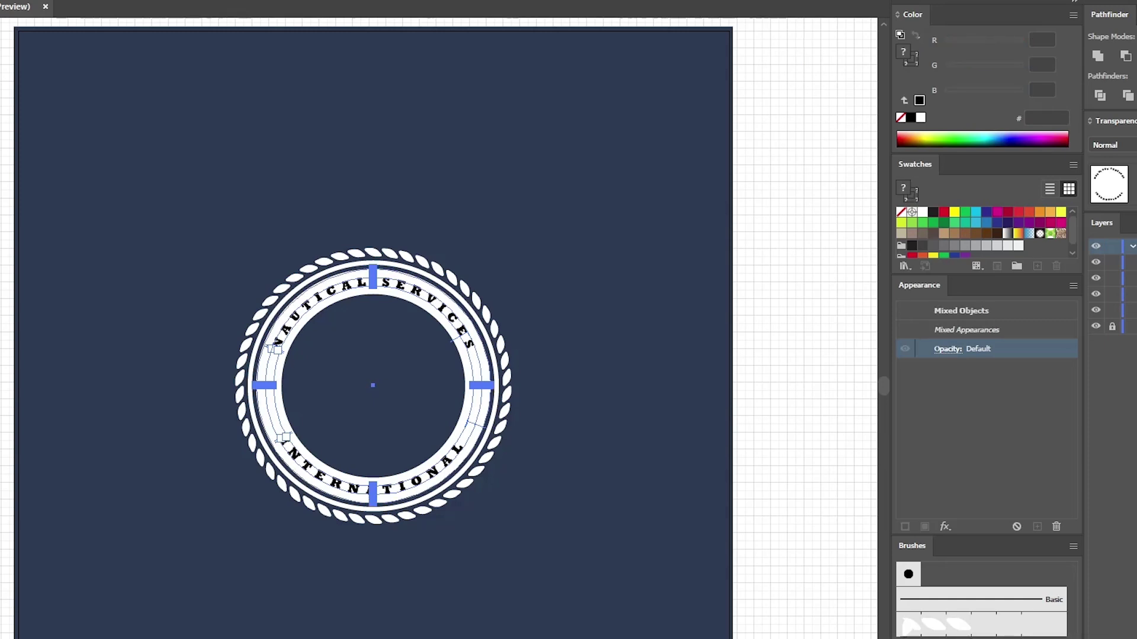
{"action": "left_click", "coordinate": [1134, 172]}
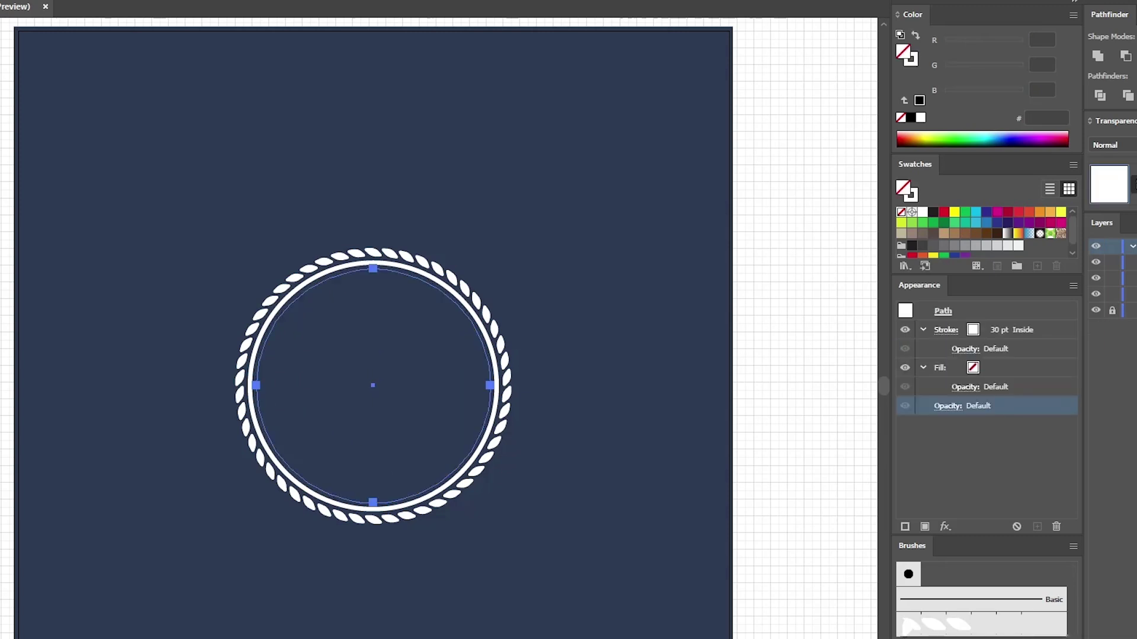
{"action": "left_click", "coordinate": [1134, 187]}
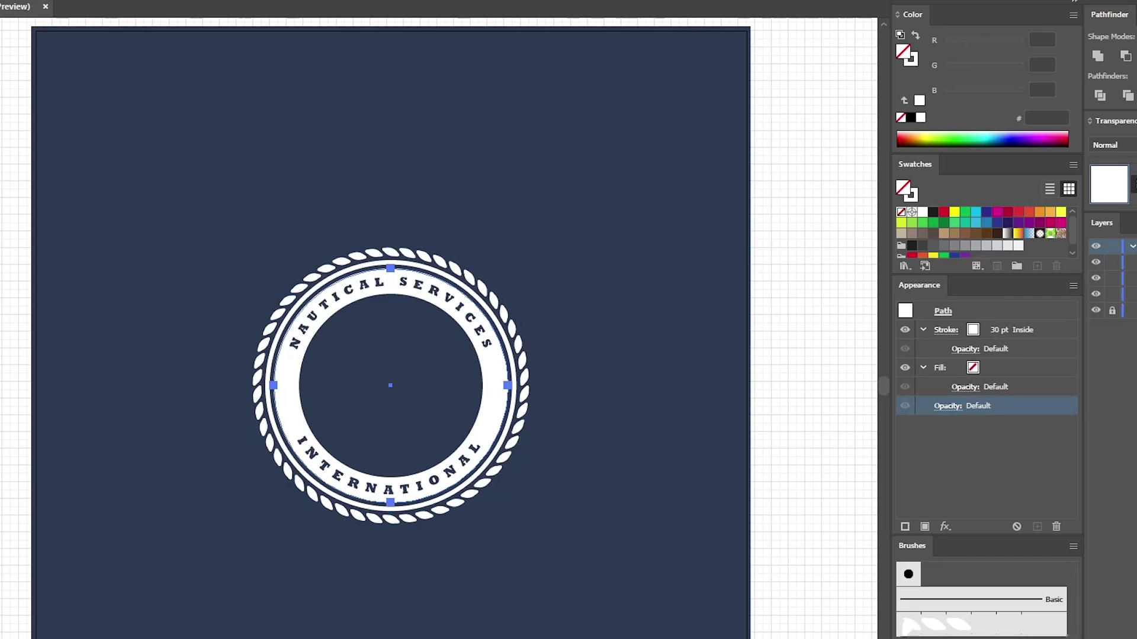
{"action": "key", "text": "v"}
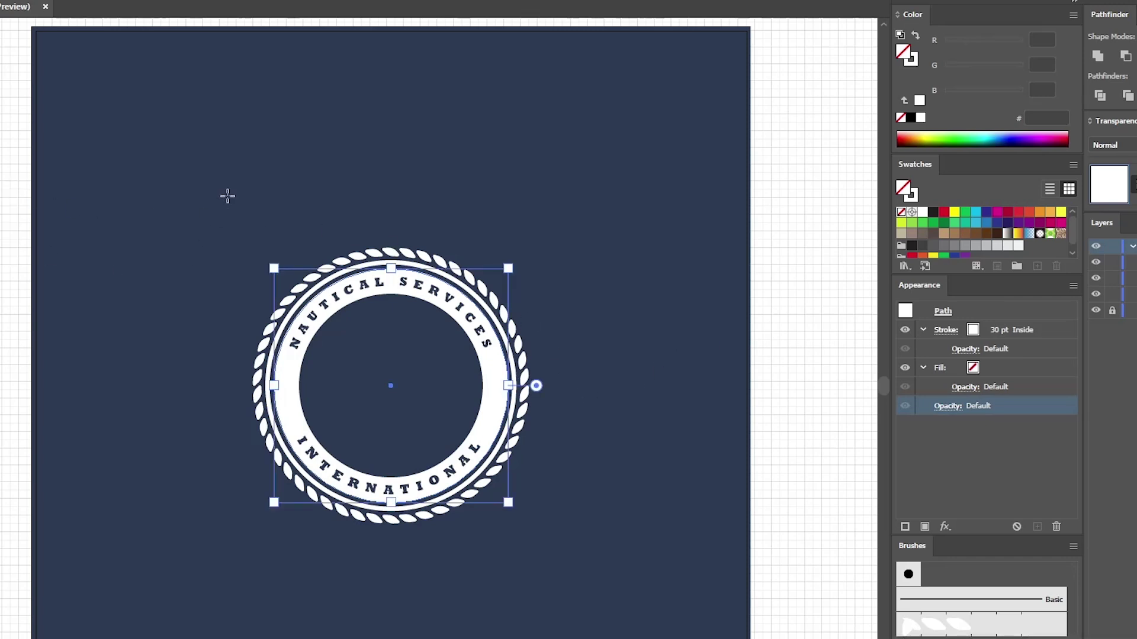
Step: Draw a 210 px circle and center it horizontally and vertically within the emblem
{"action": "left_click", "coordinate": [298, 261]}
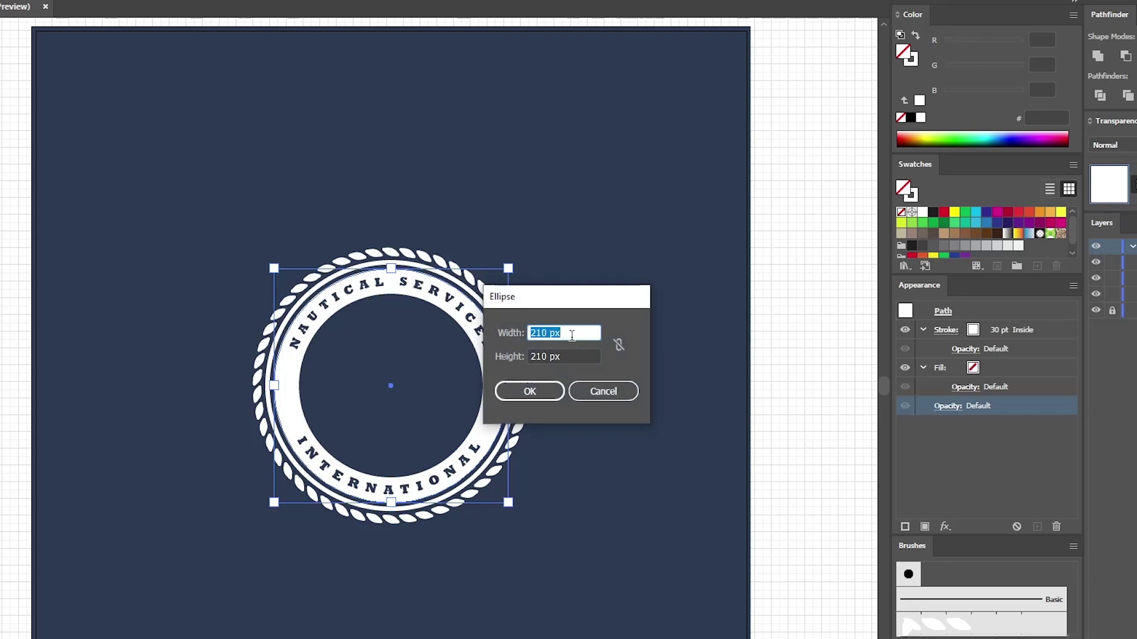
{"action": "left_click", "coordinate": [537, 392]}
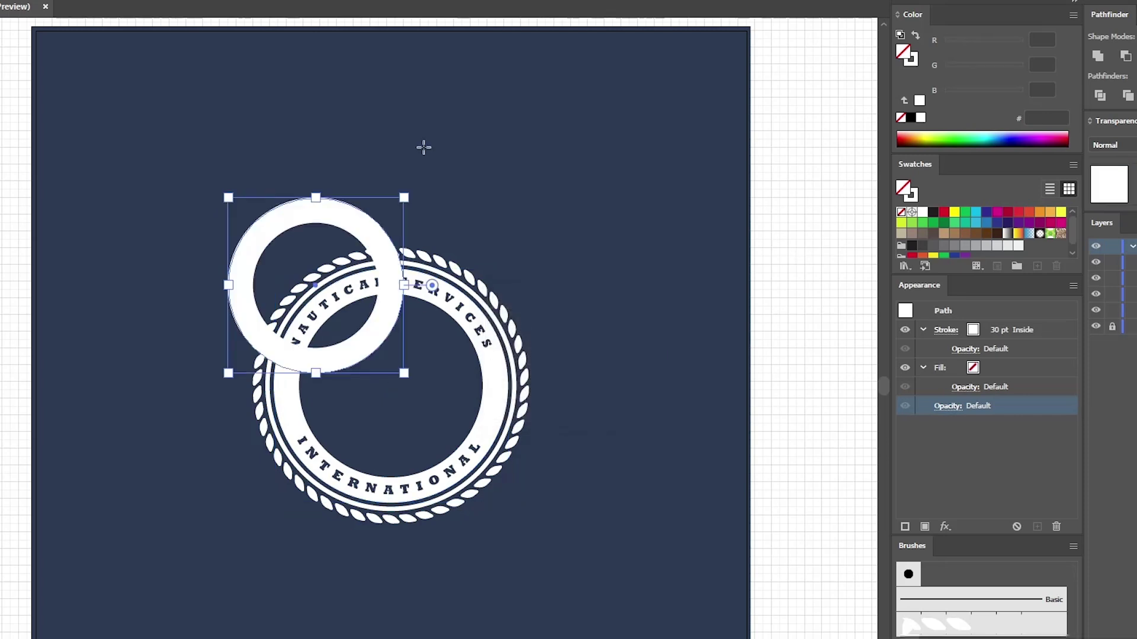
{"action": "left_click", "coordinate": [496, 1]}
{"action": "left_click", "coordinate": [546, 0]}
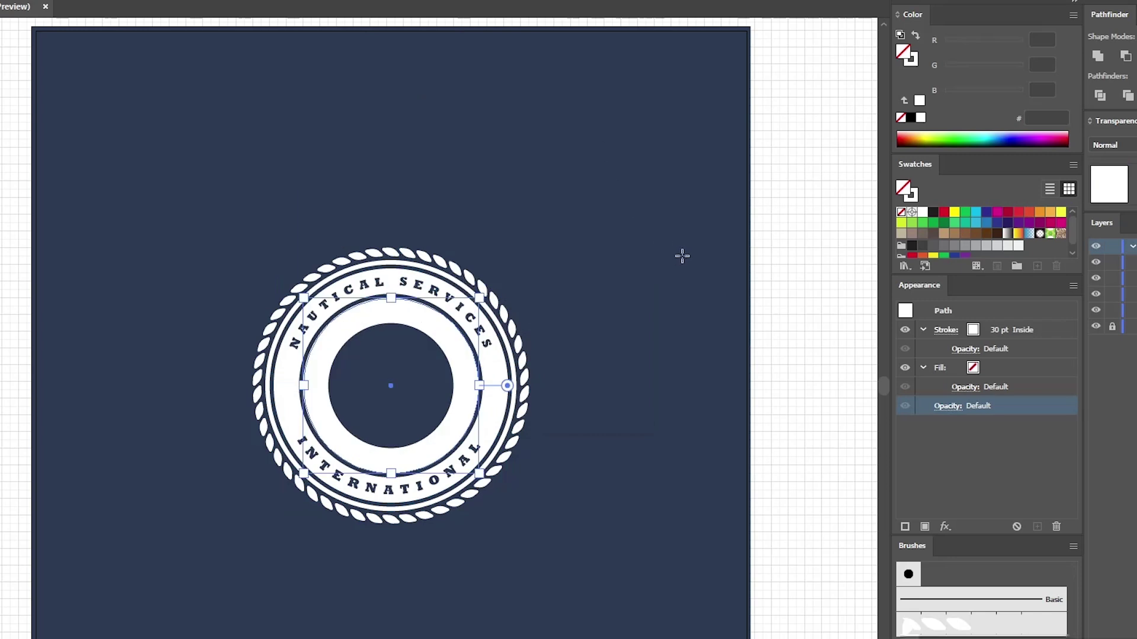
Step: Set the new inner circle's stroke weight to 5 pt
{"action": "left_click", "coordinate": [946, 331]}
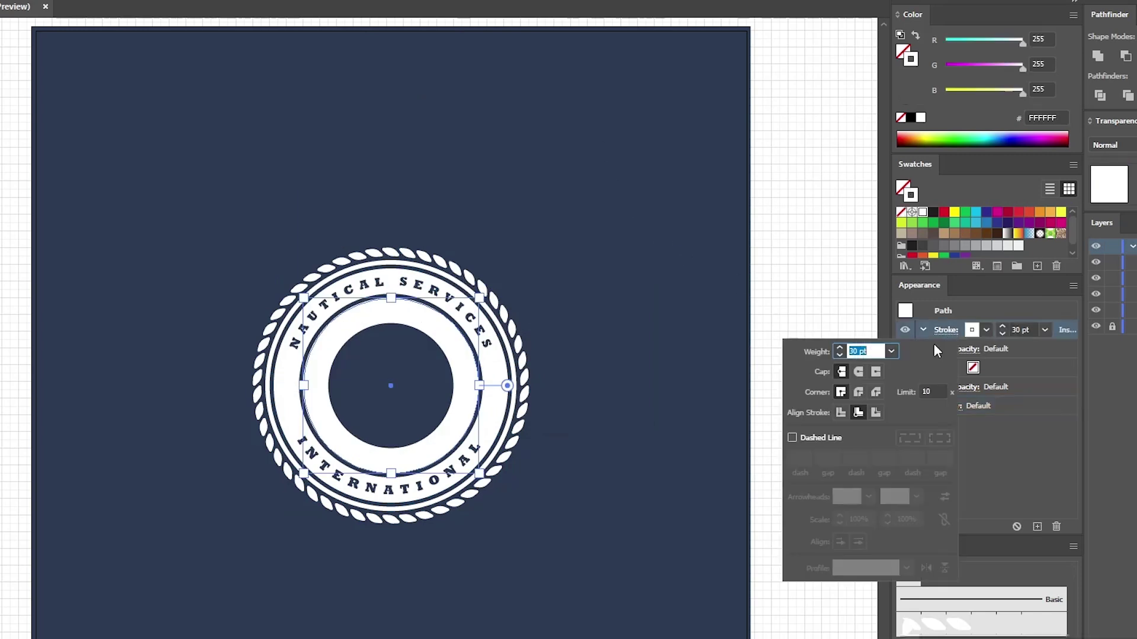
{"action": "left_click", "coordinate": [891, 351]}
{"action": "left_click", "coordinate": [906, 483]}
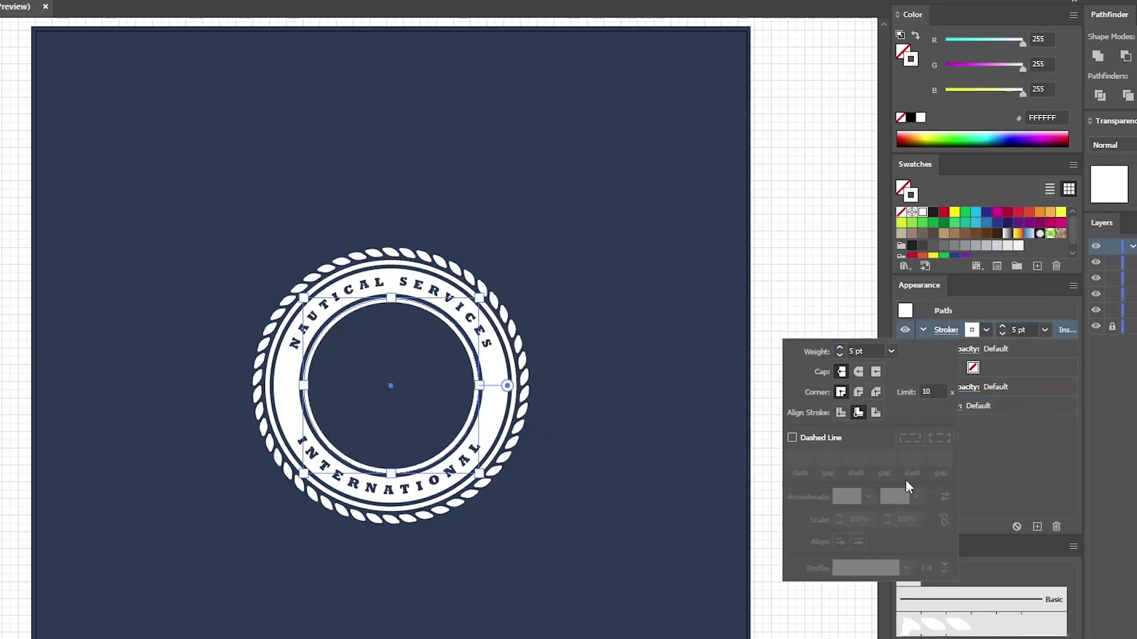
{"action": "left_click", "coordinate": [611, 407]}
Step: Draw an 80 by 80 px square and center it horizontally and vertically inside the inner ring
{"action": "key", "text": "a"}
{"action": "key", "text": "ctrl+equal"}
{"action": "key", "text": "ctrl+equal"}
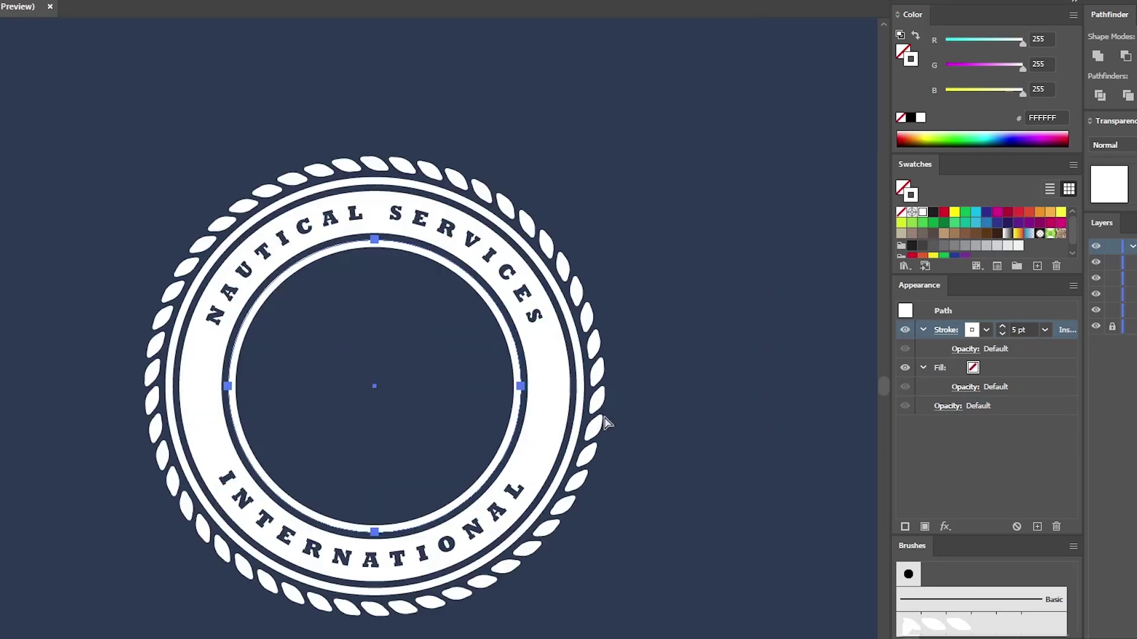
{"action": "key", "text": "v"}
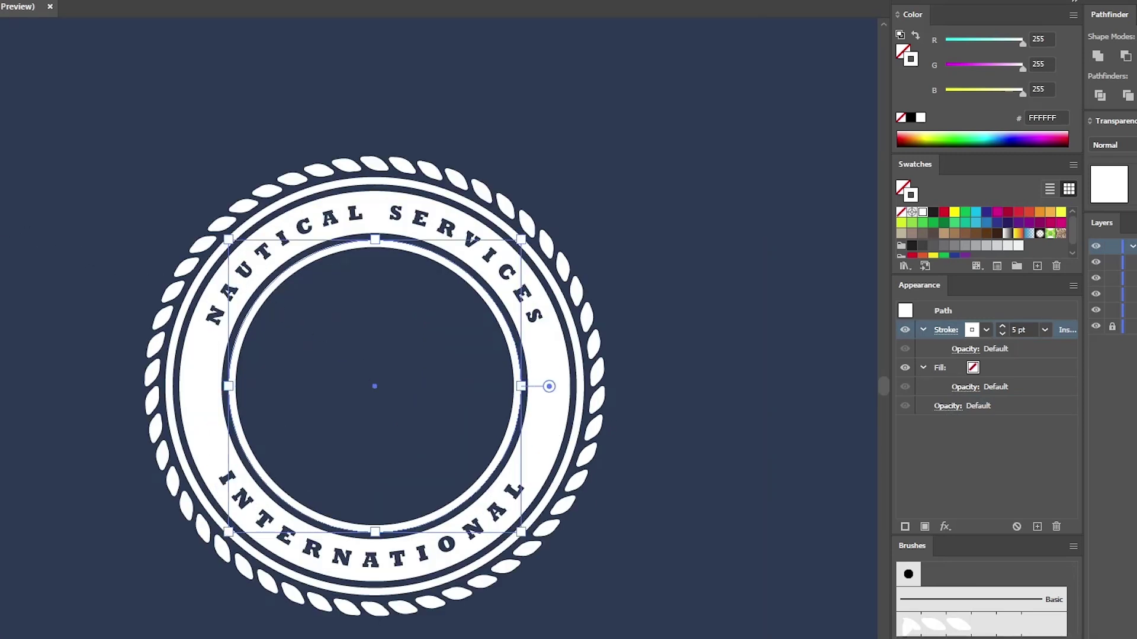
{"action": "left_click", "coordinate": [0, 175]}
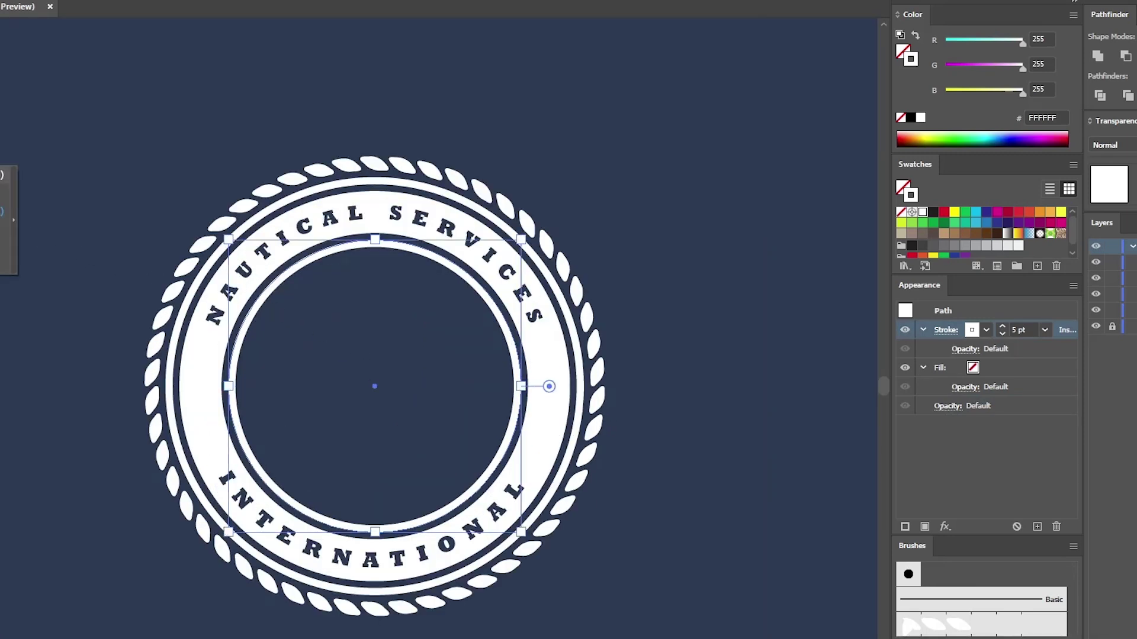
{"action": "left_click", "coordinate": [298, 332]}
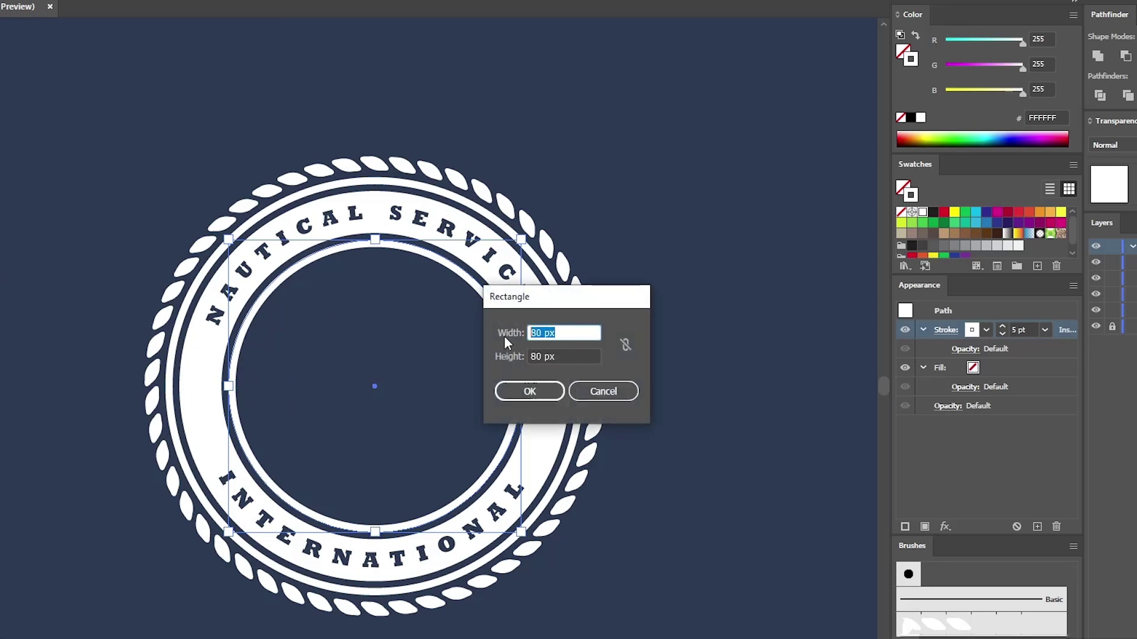
{"action": "key", "text": "Tab"}
{"action": "left_click", "coordinate": [529, 392]}
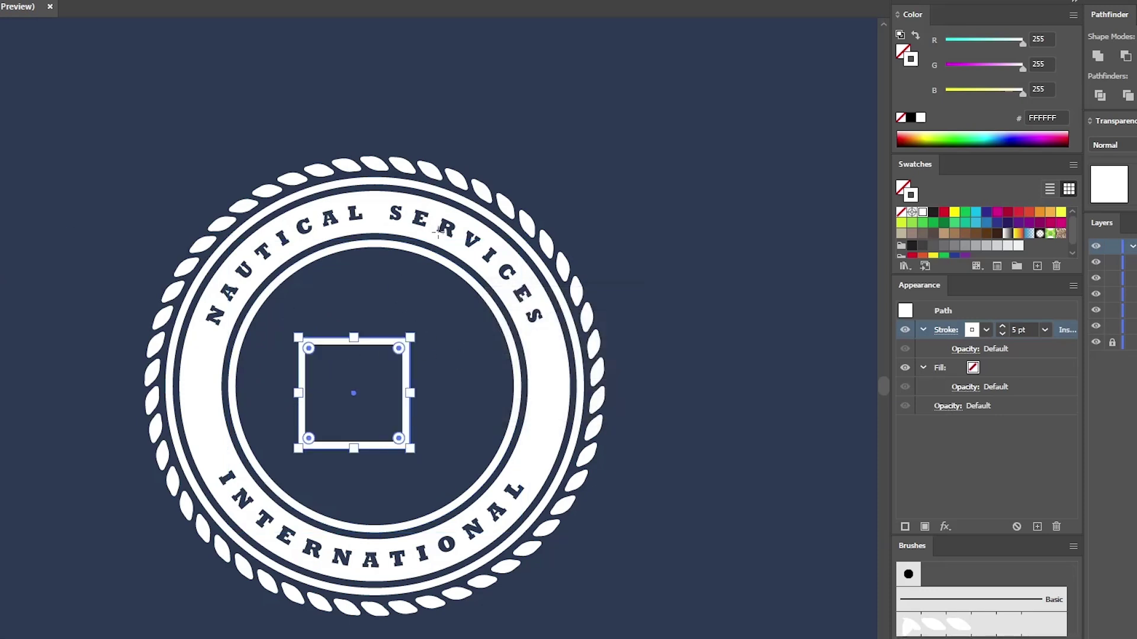
{"action": "left_click", "coordinate": [497, 0]}
{"action": "left_click", "coordinate": [560, 0]}
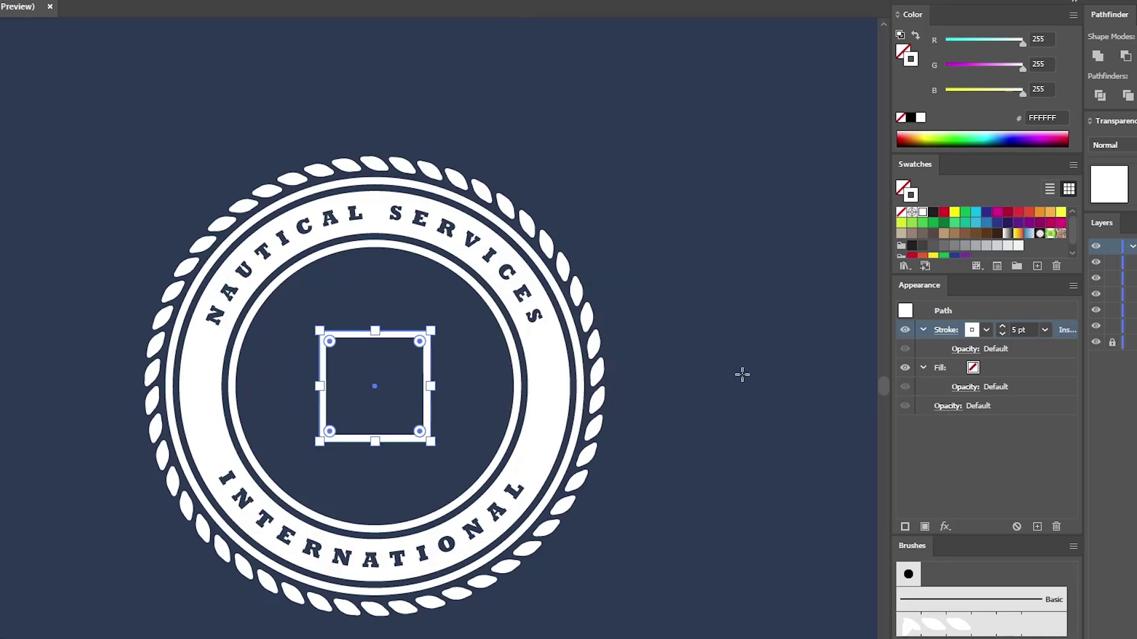
Step: Swap the small square's stroke and fill so it has a solid white fill and no stroke
{"action": "key", "text": "shift+x"}
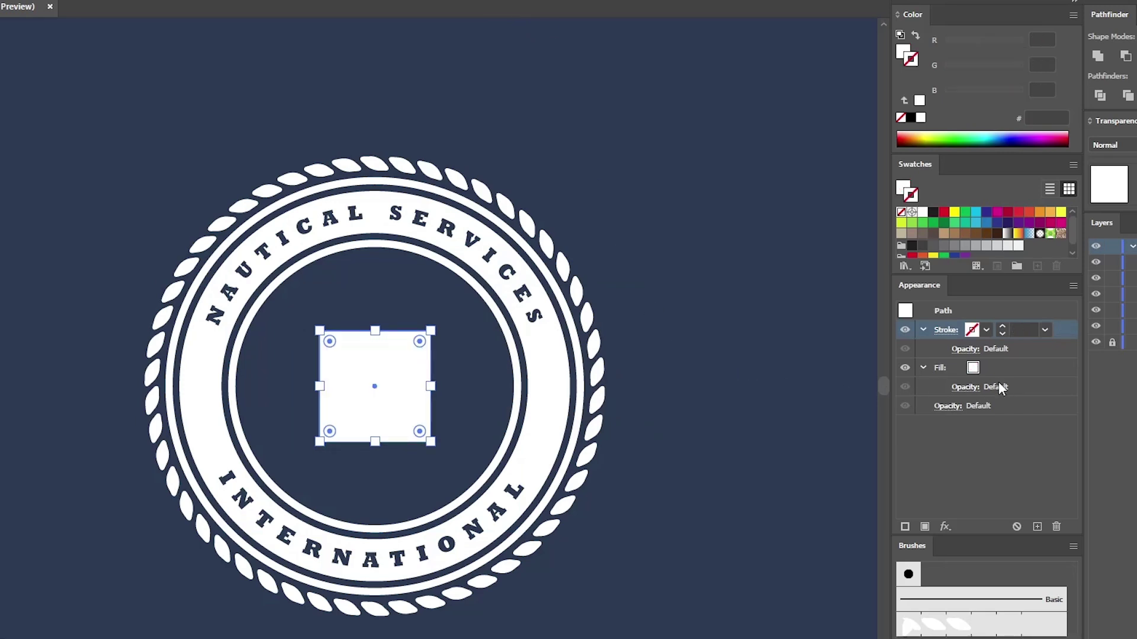
{"action": "left_click", "coordinate": [1010, 372]}
{"action": "left_click", "coordinate": [921, 330]}
{"action": "left_click", "coordinate": [923, 347]}
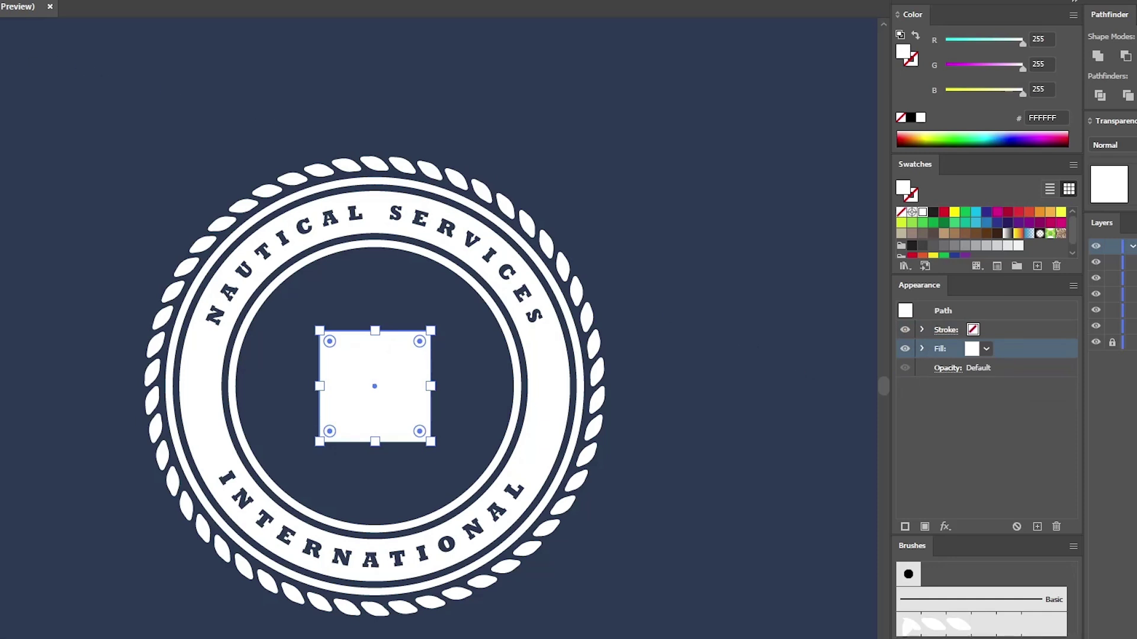
Step: Add anchor points at the middle of each side of the small white square
{"action": "key", "text": "a"}
{"action": "left_click", "coordinate": [0, 0]}
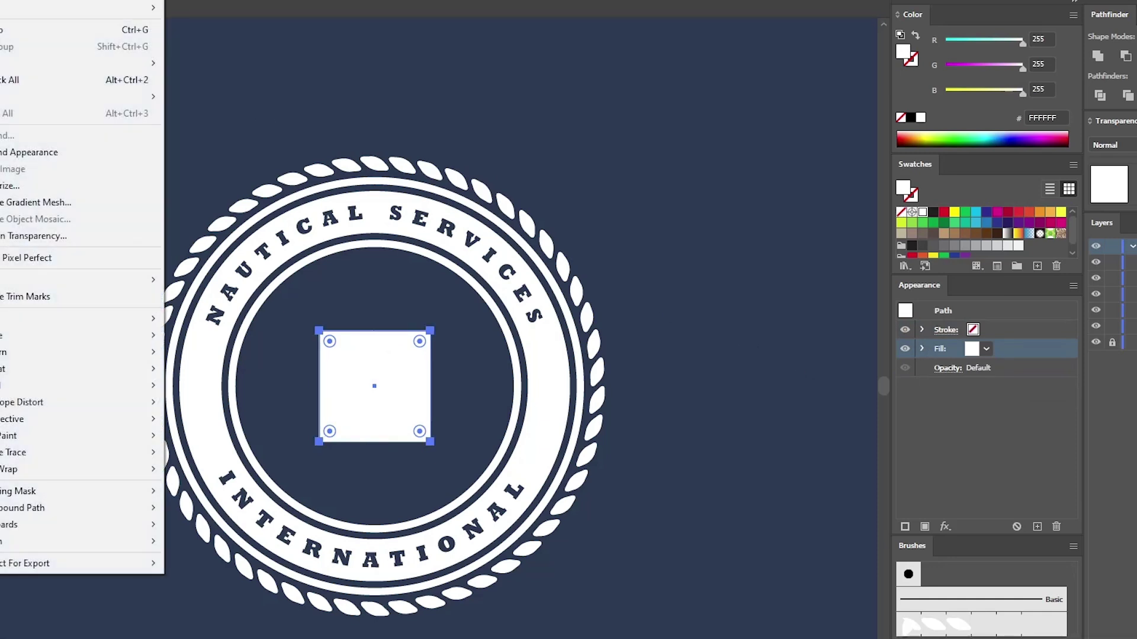
{"action": "mouse_move", "coordinate": [19, 322]}
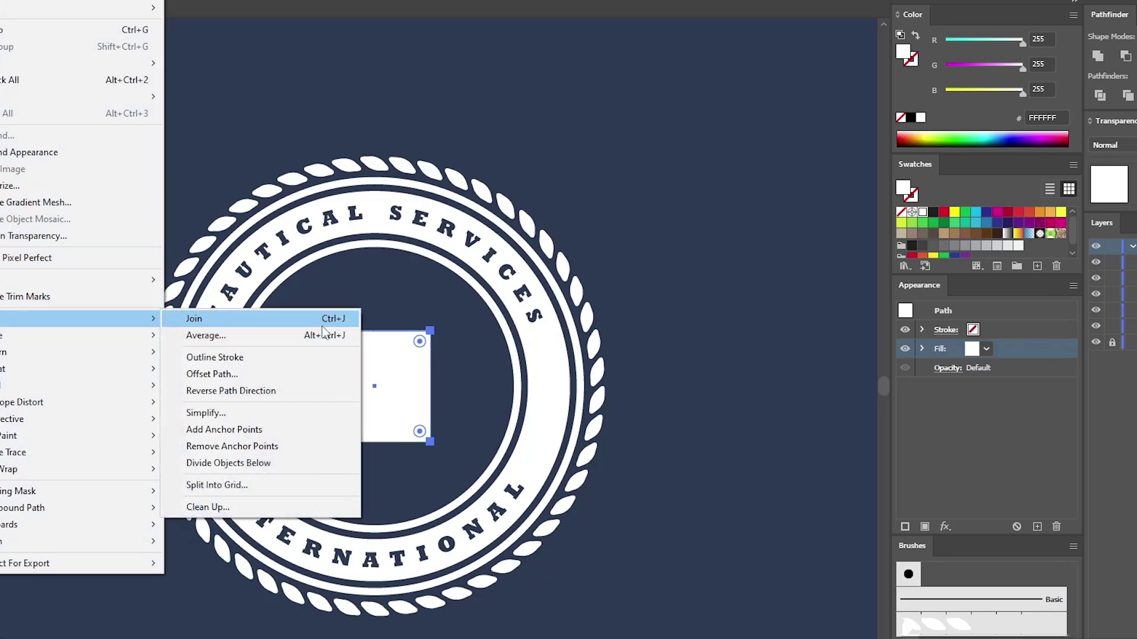
{"action": "left_click", "coordinate": [262, 427]}
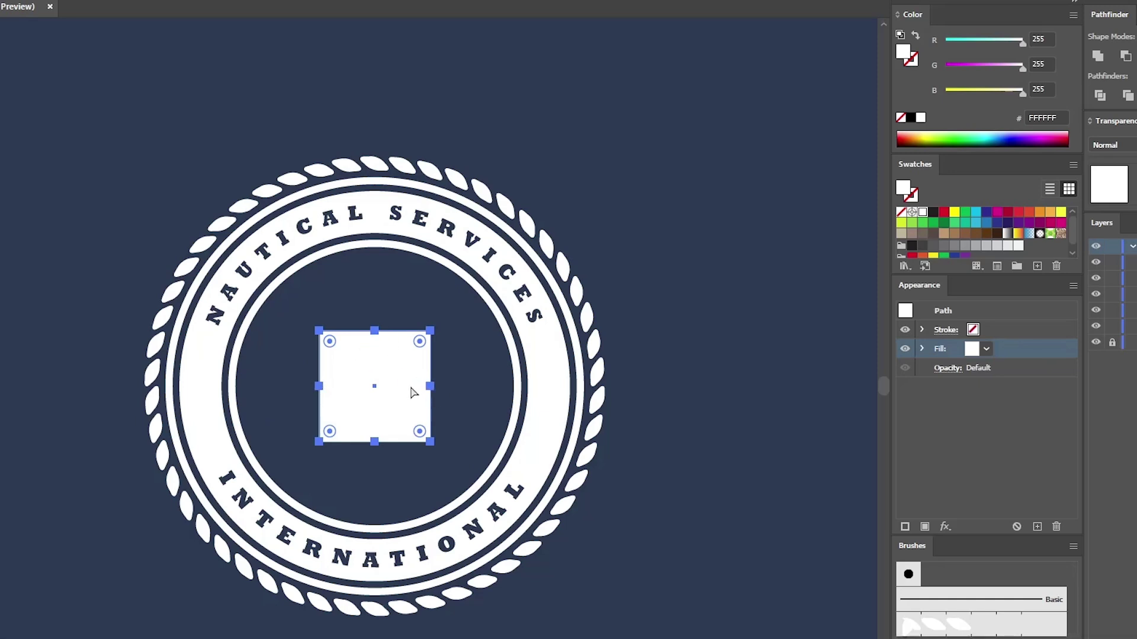
Step: Move the square's four side midpoints evenly toward its center to form a diagonal four-pointed star
{"action": "left_click", "coordinate": [375, 331]}
{"action": "left_click_drag", "start_coordinate": [376, 334], "coordinate": [396, 386]}
{"action": "key", "text": "v"}
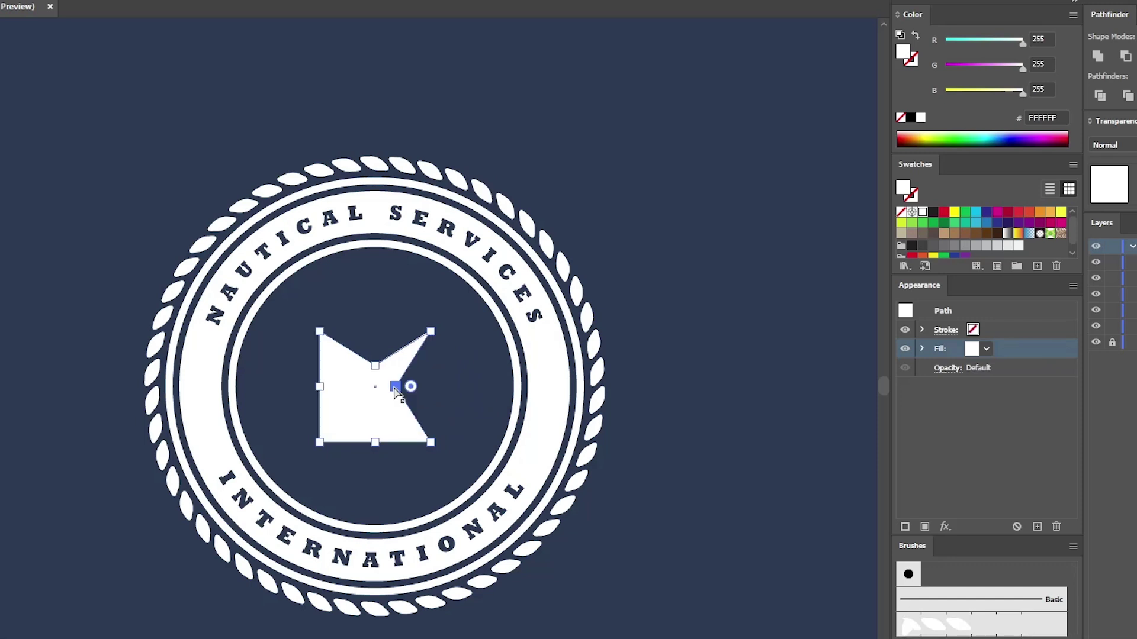
{"action": "left_click_drag", "start_coordinate": [373, 443], "coordinate": [375, 409]}
{"action": "left_click", "coordinate": [321, 388]}
{"action": "left_click_drag", "start_coordinate": [320, 389], "coordinate": [354, 388]}
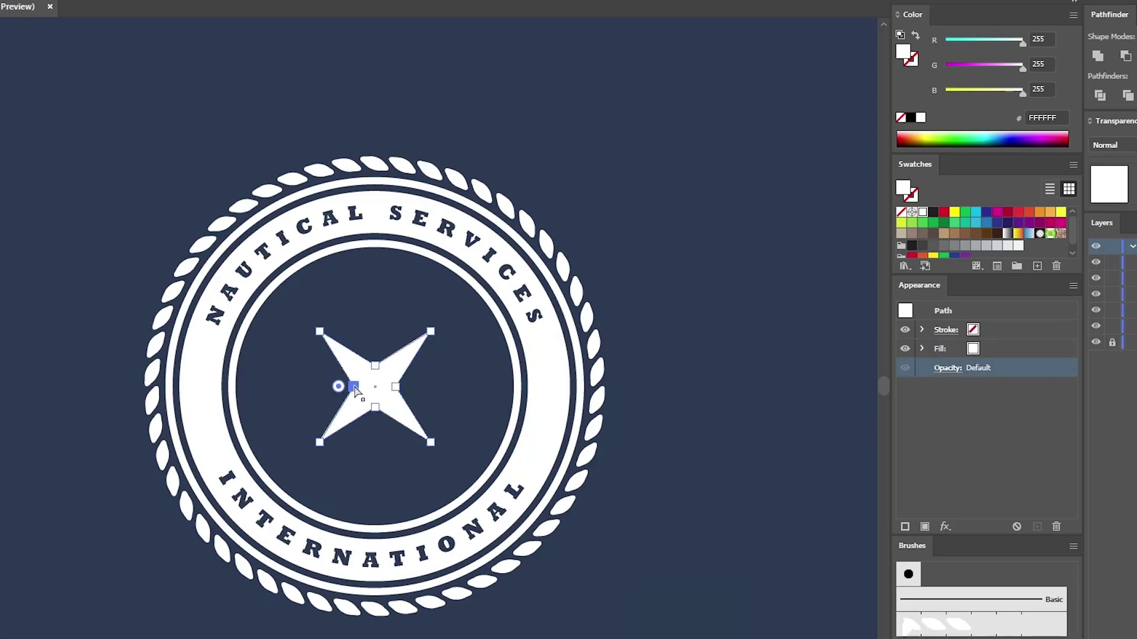
Step: Draw a white 150 by 150 px square and center it over the diagonal star
{"action": "key", "text": "m"}
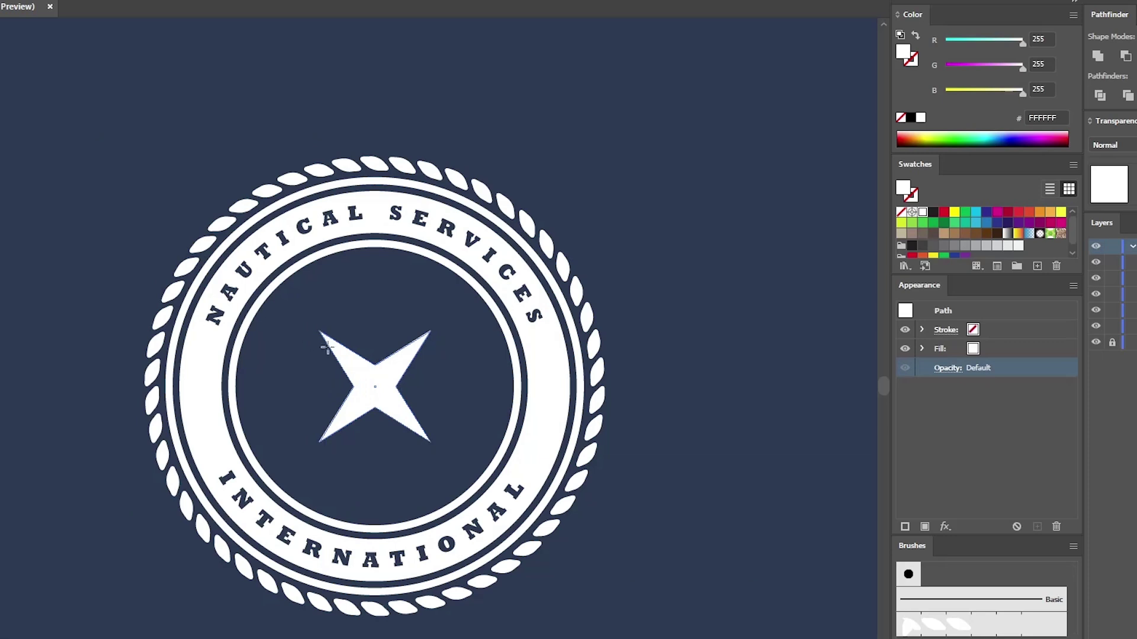
{"action": "left_click", "coordinate": [353, 315]}
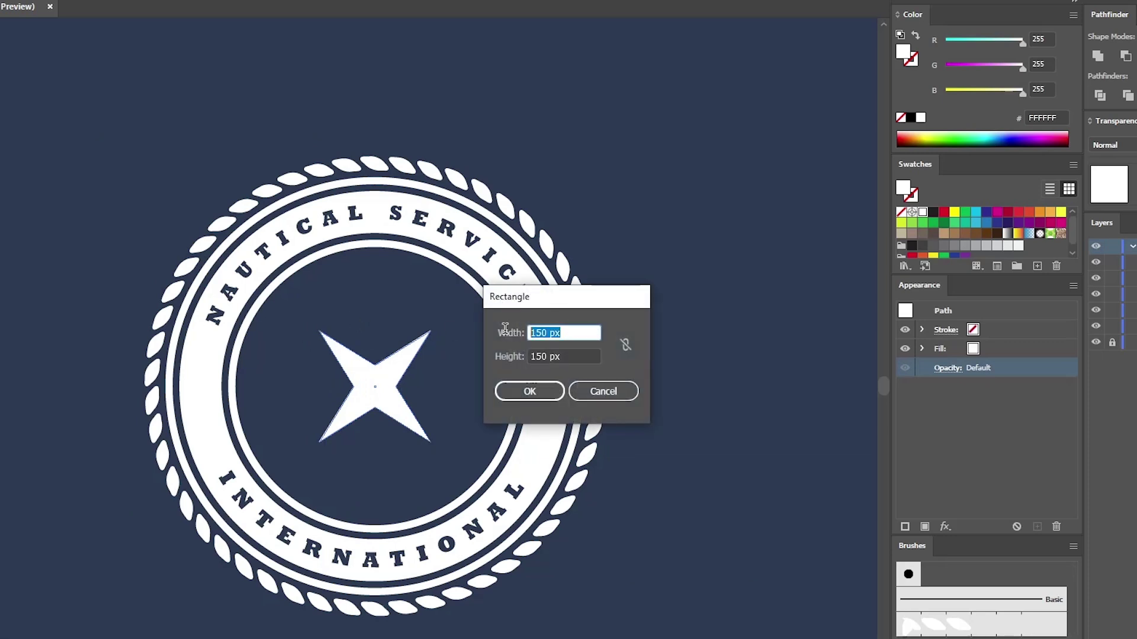
{"action": "key", "text": "Tab"}
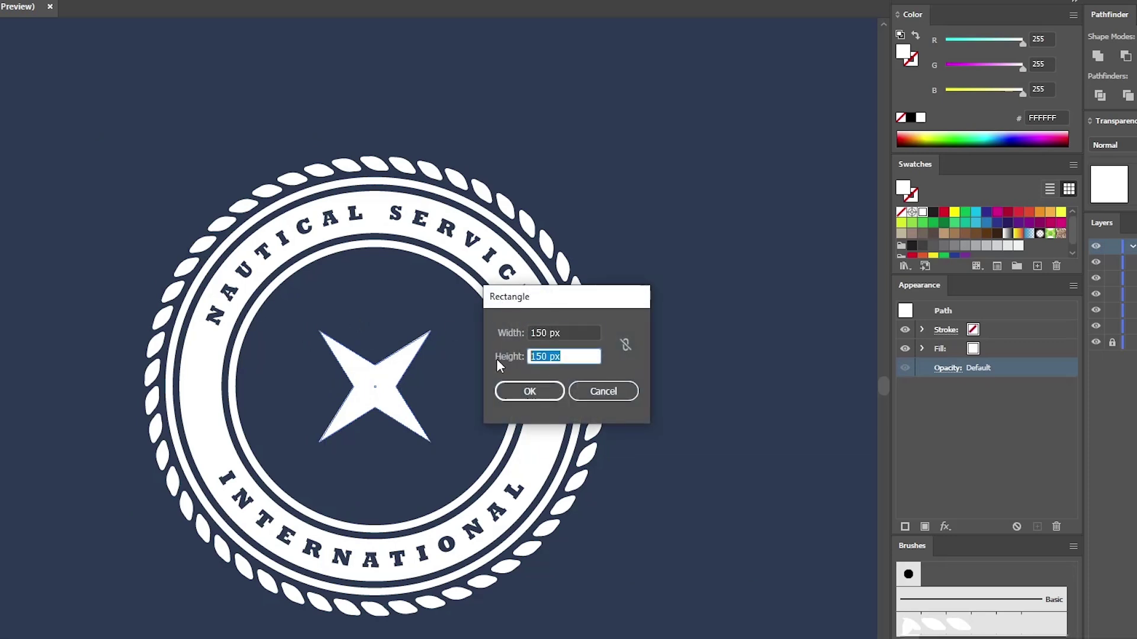
{"action": "left_click", "coordinate": [529, 390]}
{"action": "left_click", "coordinate": [486, 0]}
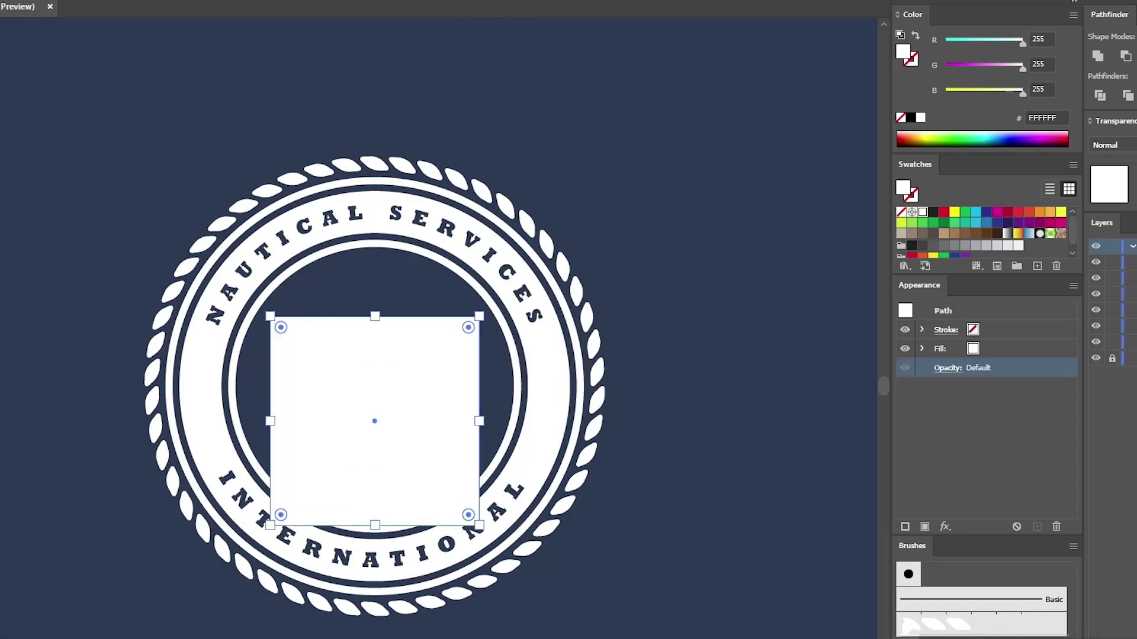
{"action": "left_click", "coordinate": [536, 1]}
Step: Add anchor points at the middle of each side of the 150 px square
{"action": "key", "text": "a"}
{"action": "left_click", "coordinate": [0, 0]}
{"action": "mouse_move", "coordinate": [1, 320]}
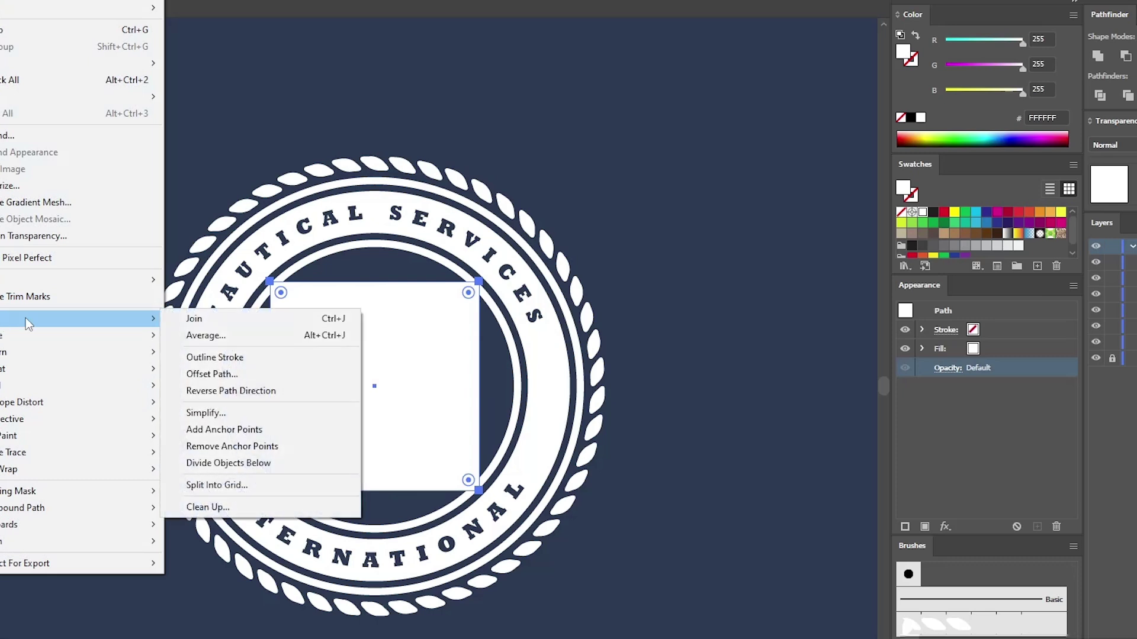
{"action": "left_click", "coordinate": [228, 430]}
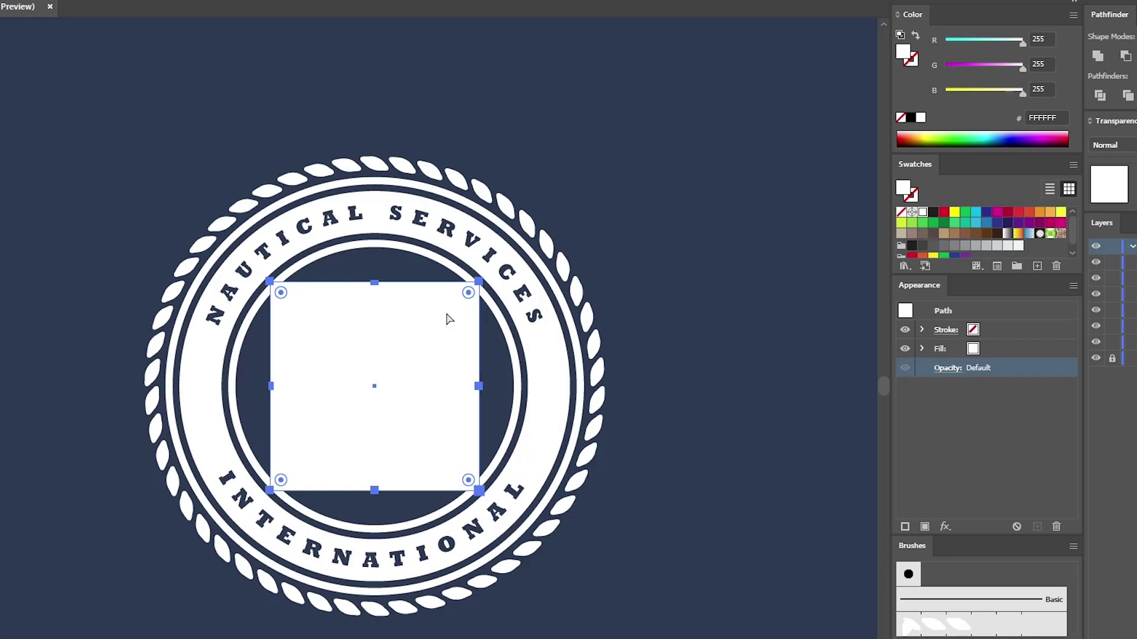
Step: Move the large square's four corner points toward its center to form an upright four-pointed star
{"action": "left_click", "coordinate": [480, 283]}
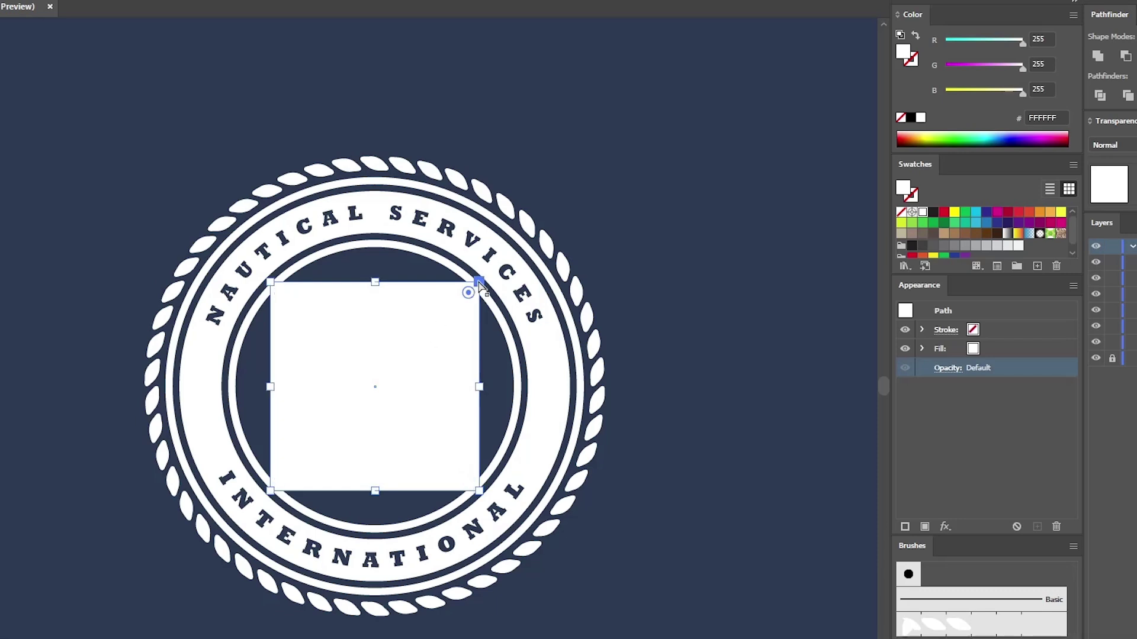
{"action": "left_click_drag", "start_coordinate": [480, 284], "coordinate": [396, 365]}
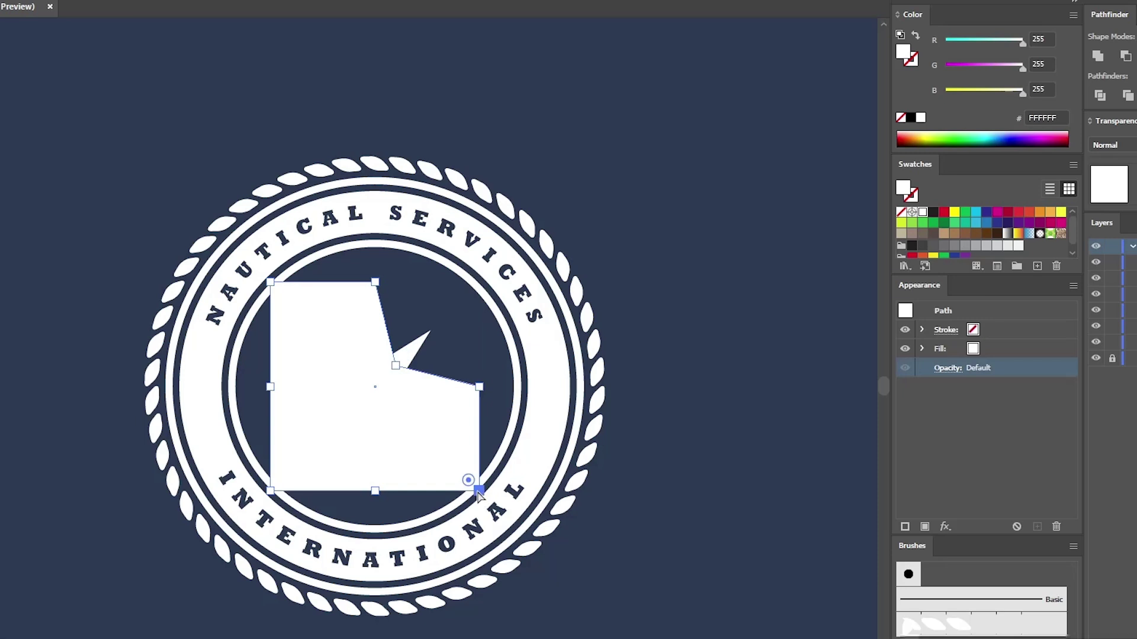
{"action": "left_click_drag", "start_coordinate": [479, 491], "coordinate": [394, 409]}
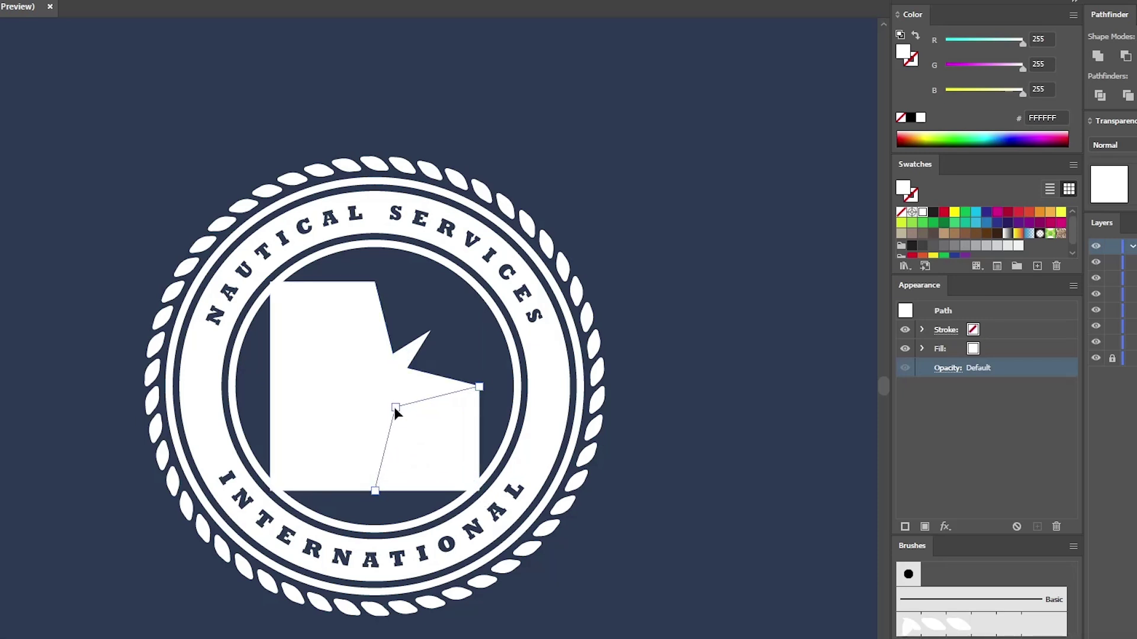
{"action": "left_click_drag", "start_coordinate": [394, 410], "coordinate": [395, 408]}
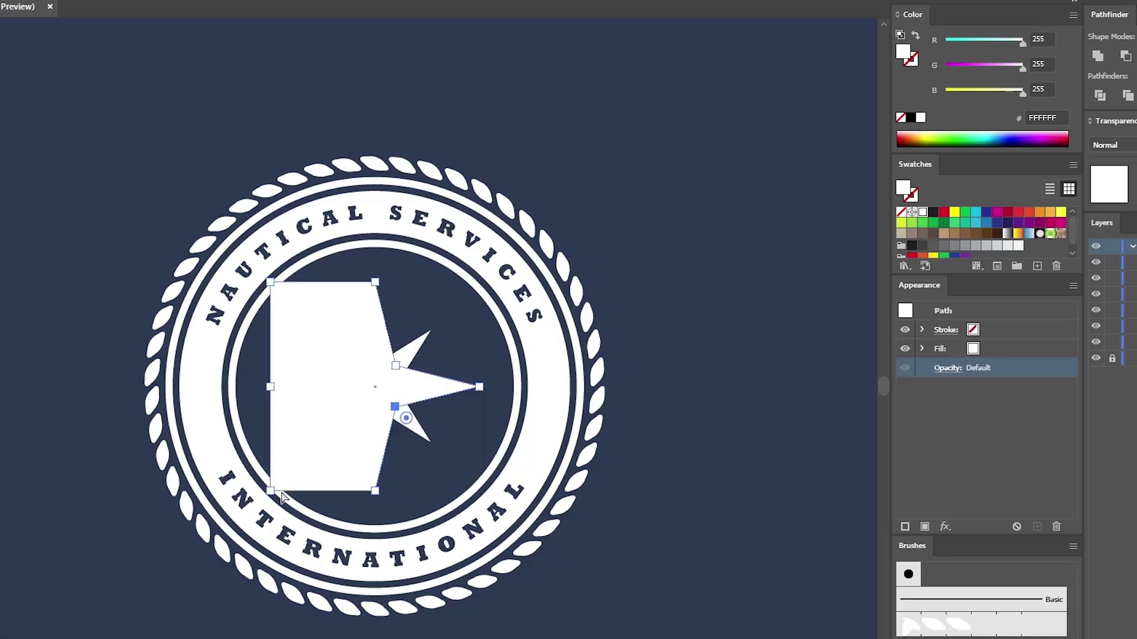
{"action": "left_click", "coordinate": [271, 491]}
{"action": "left_click_drag", "start_coordinate": [271, 490], "coordinate": [352, 408]}
{"action": "left_click", "coordinate": [270, 282]}
{"action": "left_click_drag", "start_coordinate": [269, 282], "coordinate": [352, 368]}
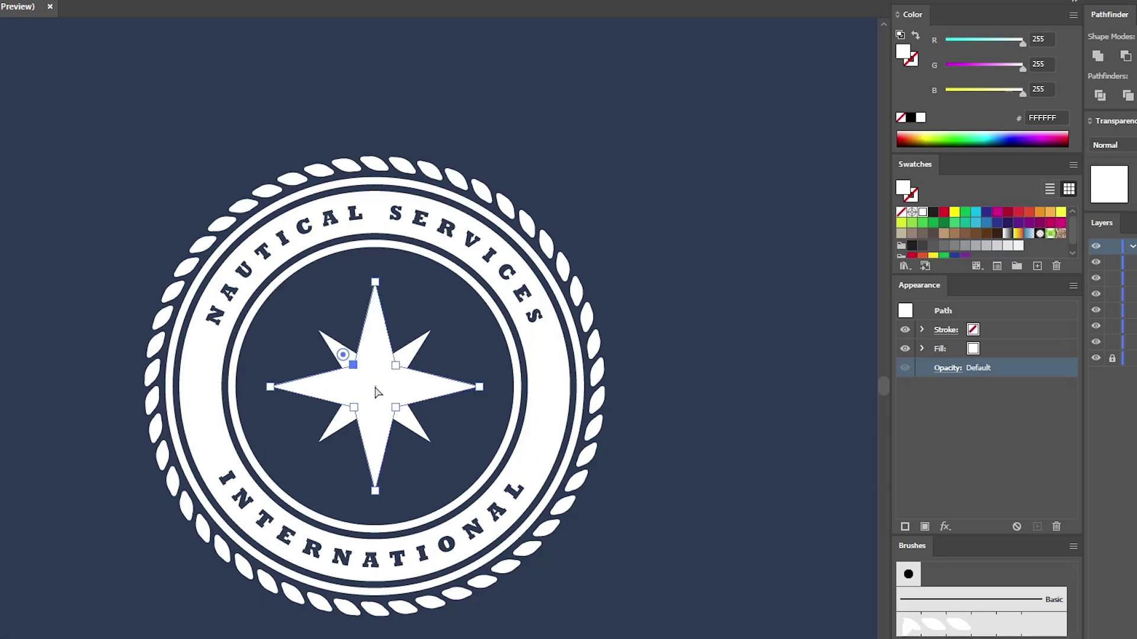
Step: Duplicate the upright star in place and subtract the copy from the diagonal star with Minus Front
{"action": "left_click", "coordinate": [376, 393]}
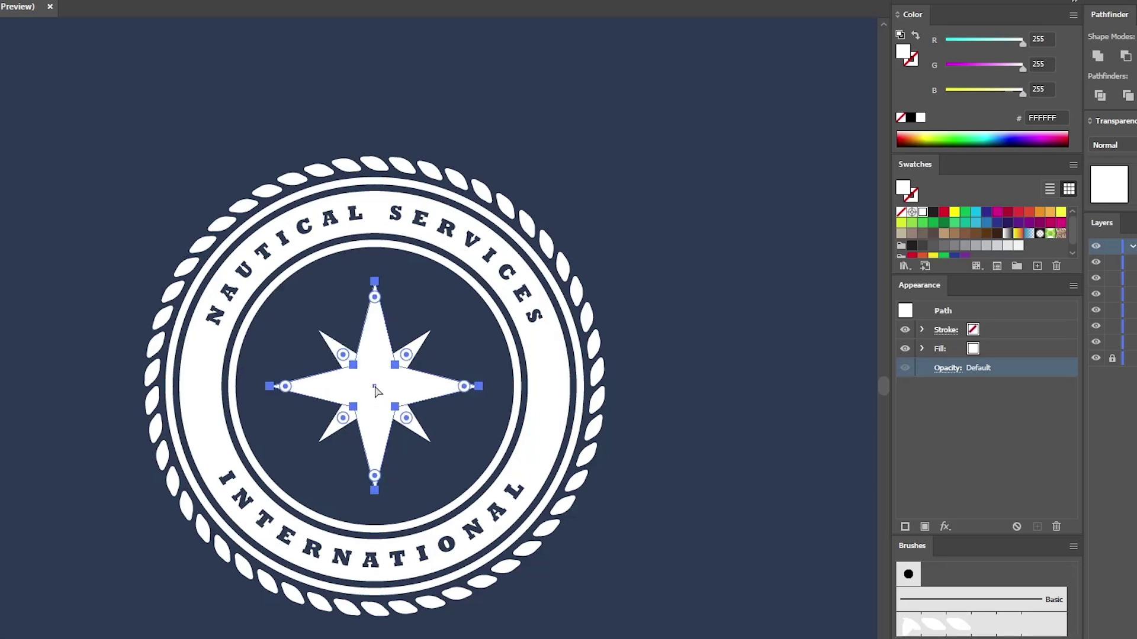
{"action": "key", "text": "v"}
{"action": "key", "text": "ctrl+c"}
{"action": "key", "text": "ctrl+f"}
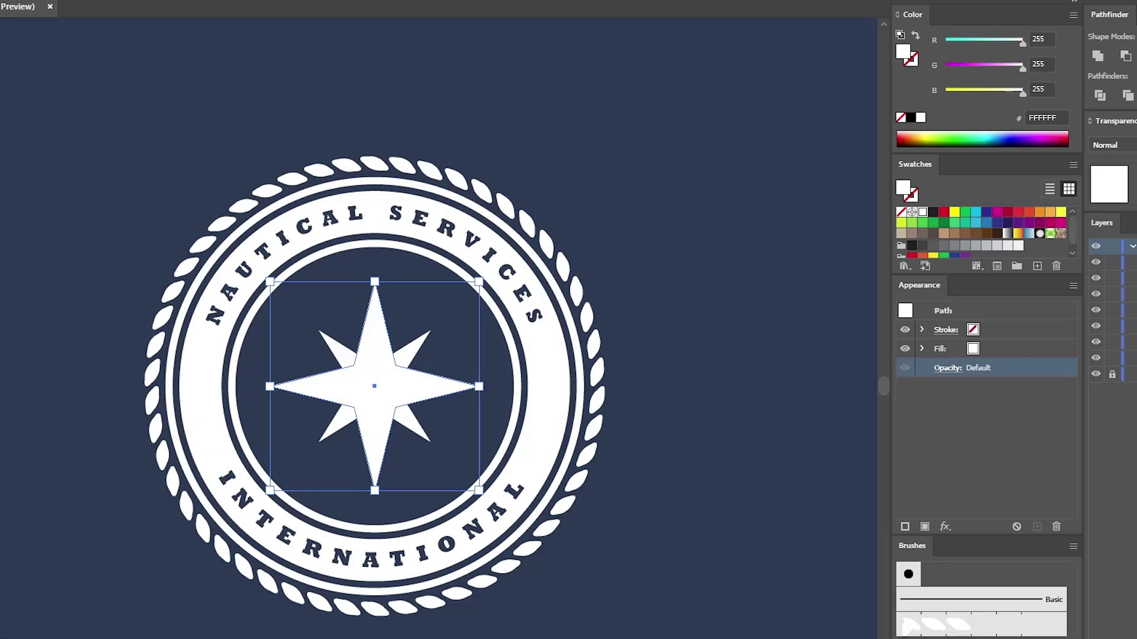
{"action": "left_click", "coordinate": [1135, 310], "text": "shift"}
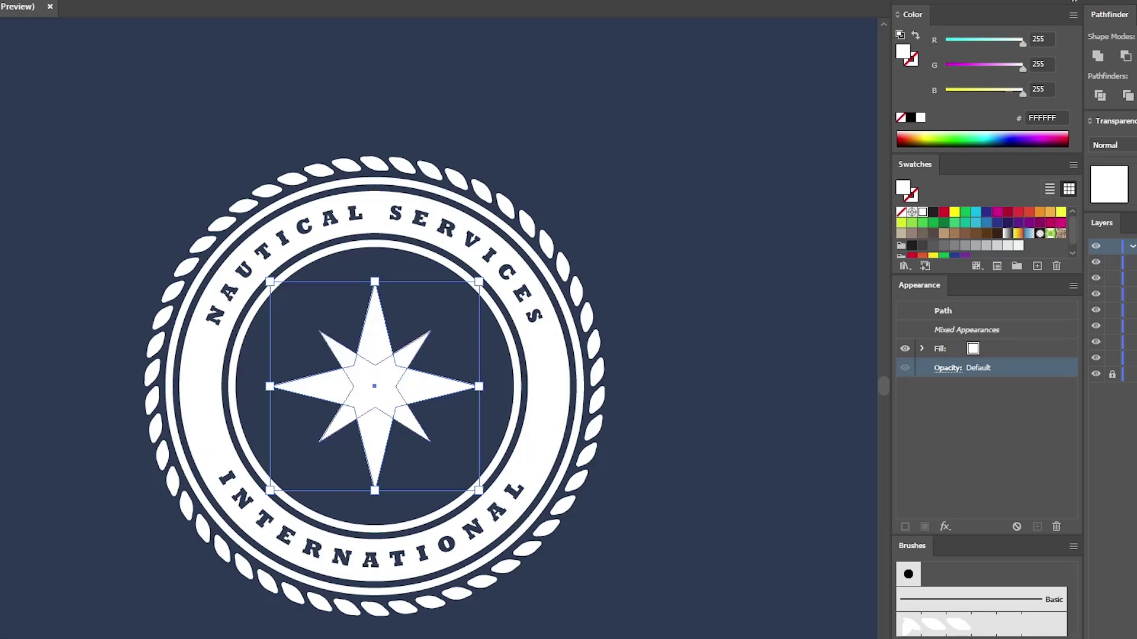
{"action": "left_click", "coordinate": [1126, 56]}
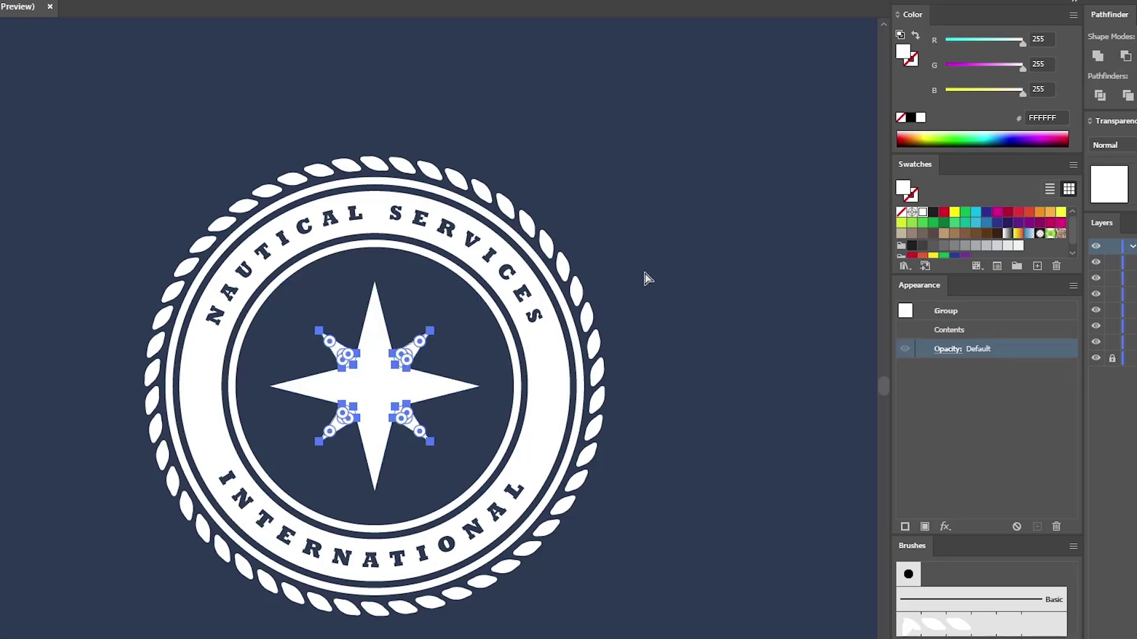
Step: Swap the large upright star's fill and stroke so it has a white outline and no fill
{"action": "left_click", "coordinate": [379, 392]}
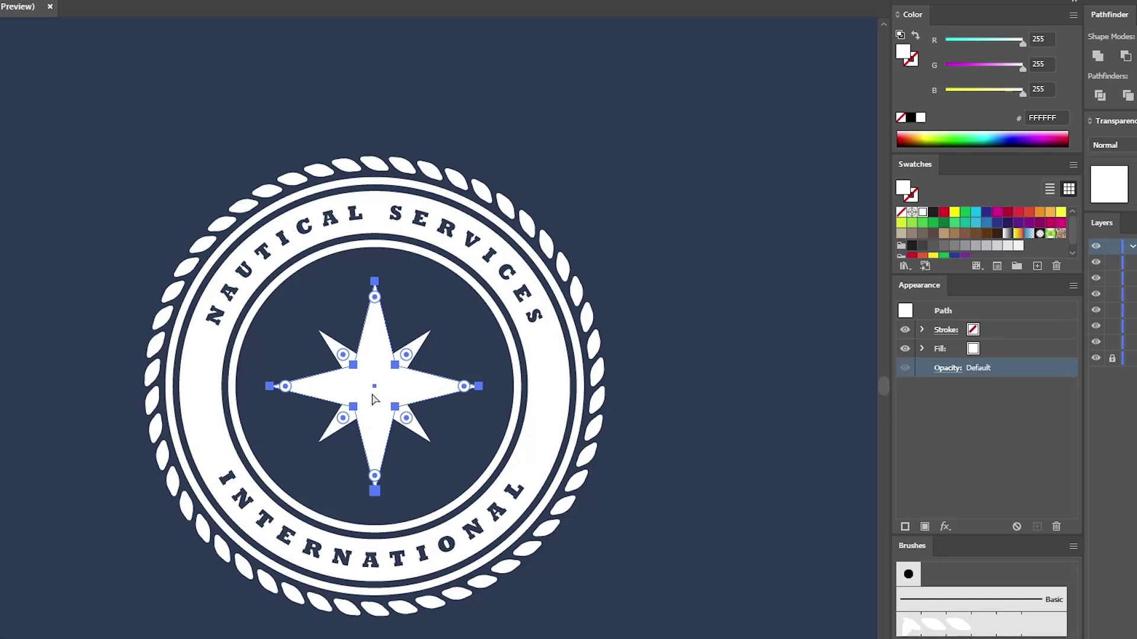
{"action": "key", "text": "shift+x"}
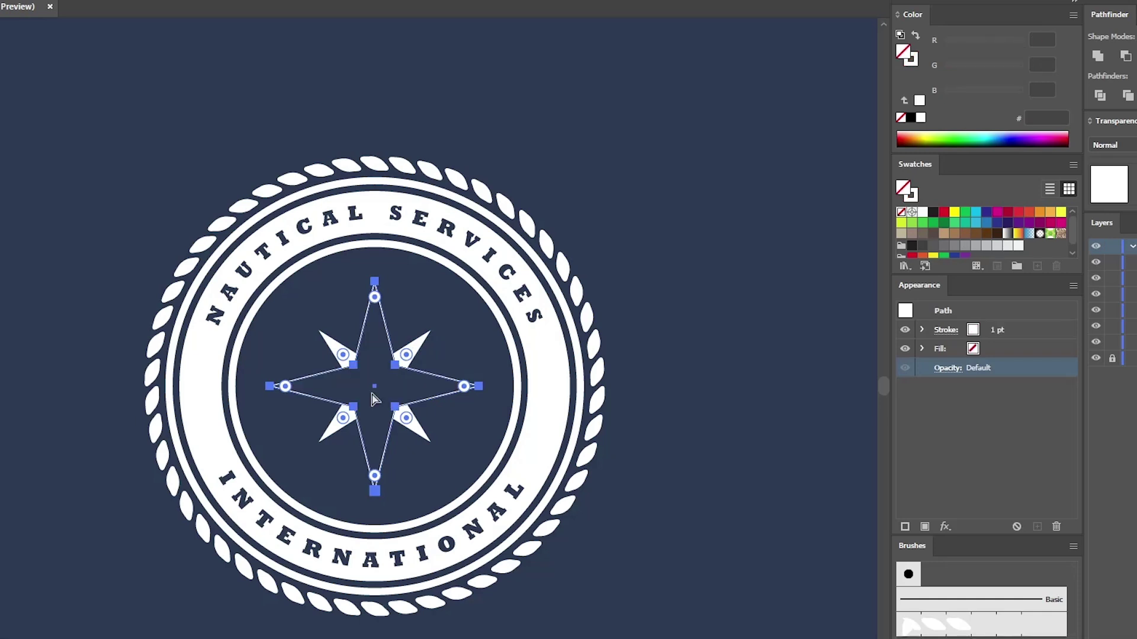
Step: Set the upright star's outline to a 5 pt stroke aligned to the inside of its path
{"action": "left_click", "coordinate": [1031, 330]}
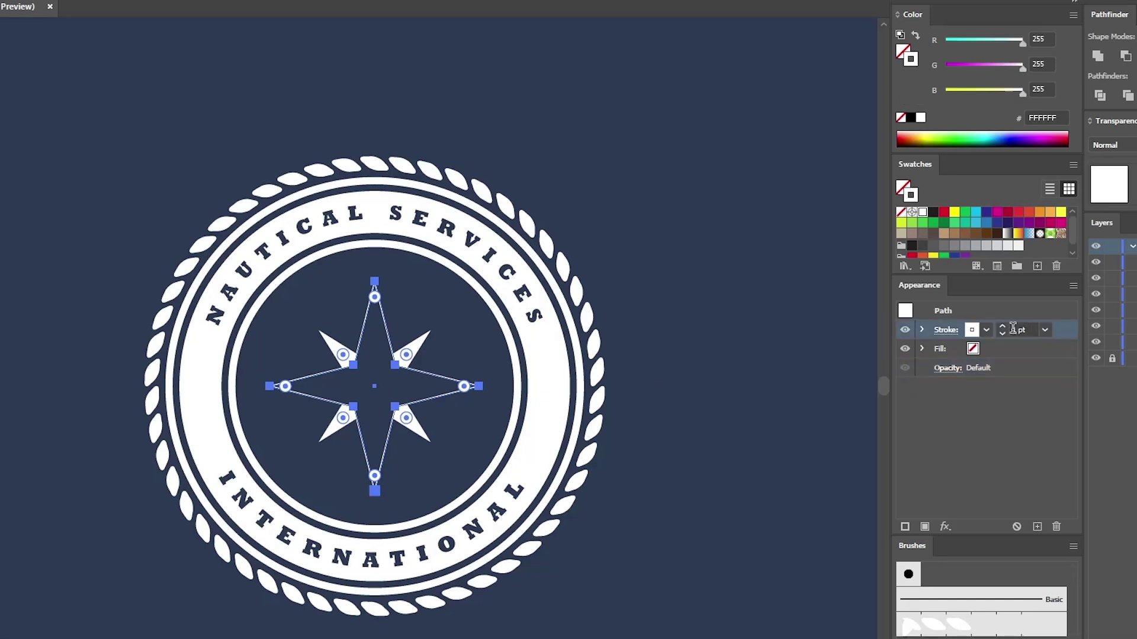
{"action": "left_click", "coordinate": [946, 330]}
{"action": "left_click", "coordinate": [892, 352]}
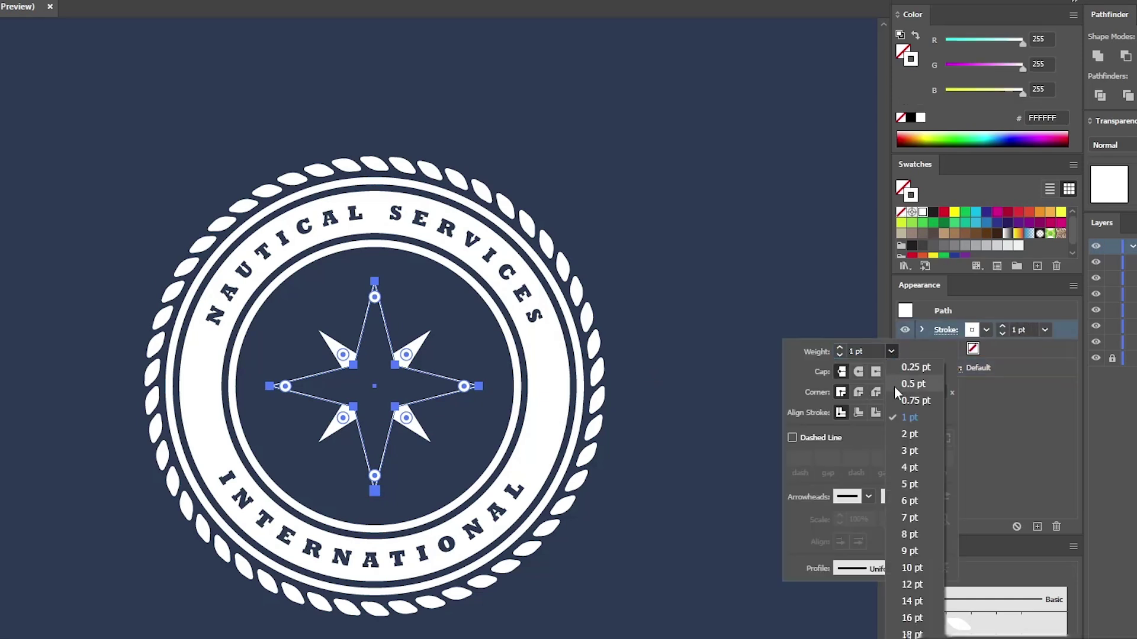
{"action": "left_click", "coordinate": [907, 485]}
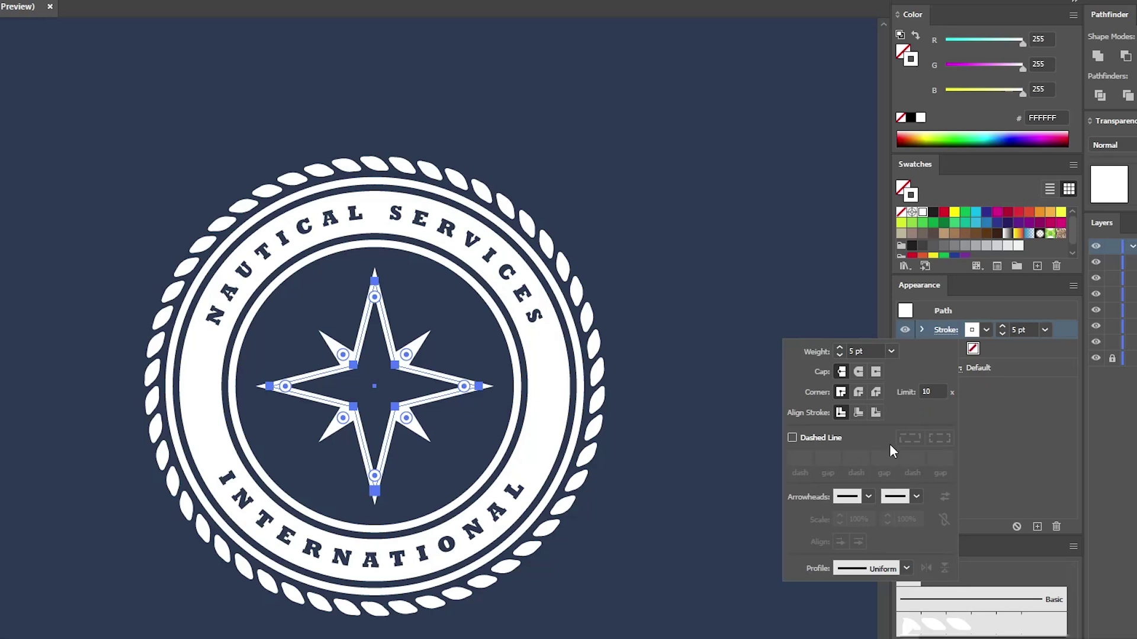
{"action": "left_click", "coordinate": [859, 412]}
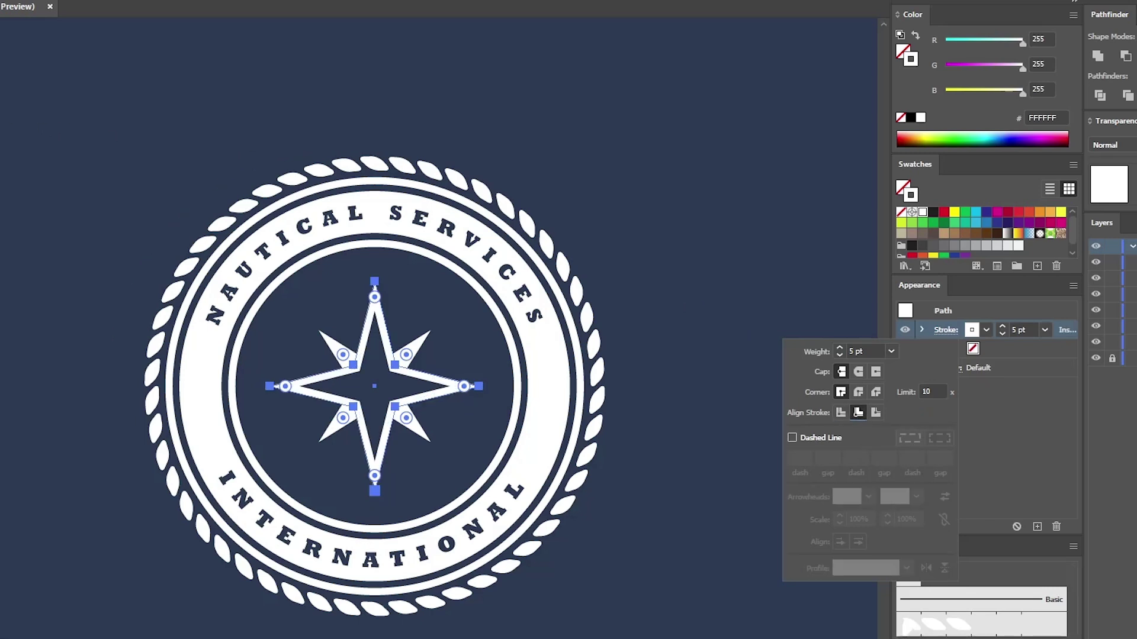
{"action": "key", "text": "Escape"}
{"action": "key", "text": "v"}
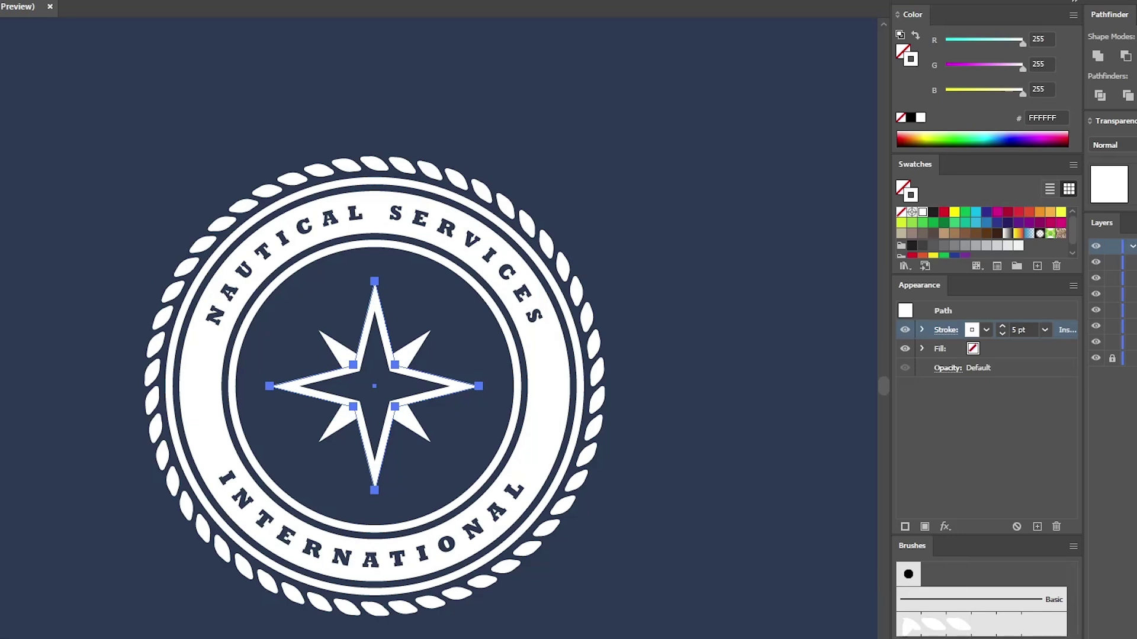
Step: Draw a white-filled, strokeless triangle with the Pen tool joining the star's center, its top tip and the upper-left inner corner
{"action": "left_click", "coordinate": [374, 386]}
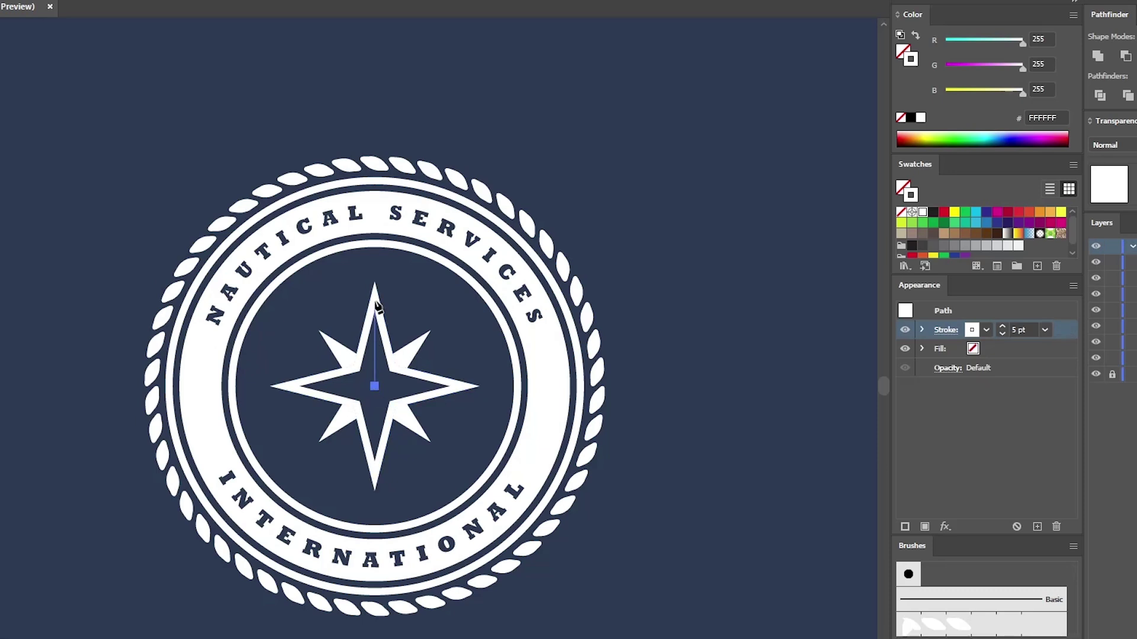
{"action": "left_click", "coordinate": [375, 282]}
{"action": "left_click", "coordinate": [353, 366]}
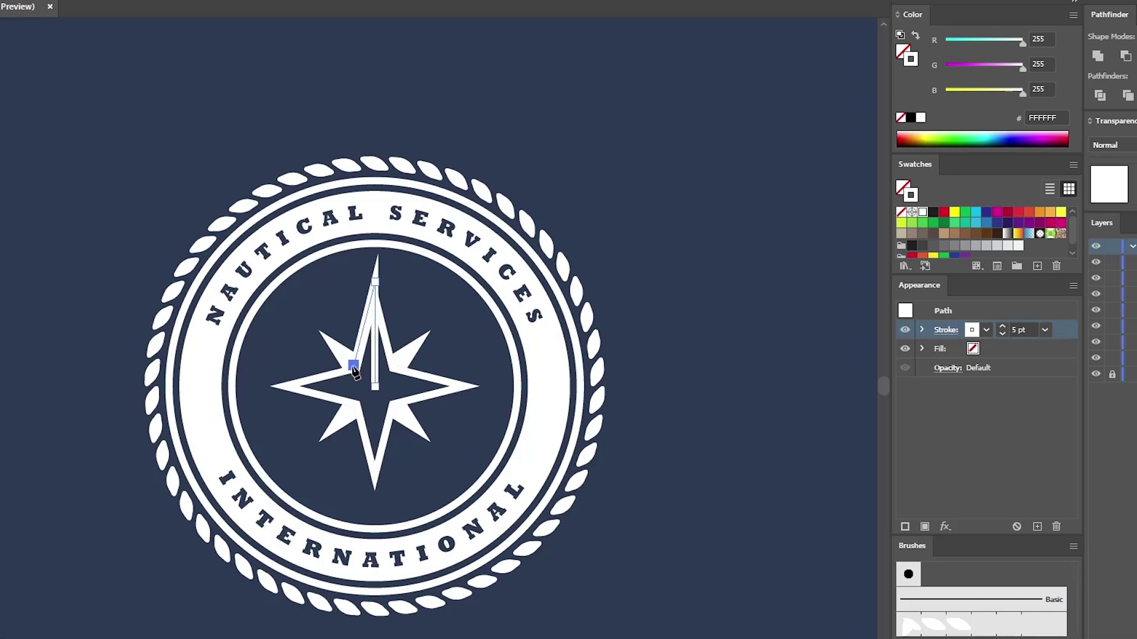
{"action": "left_click", "coordinate": [375, 387]}
{"action": "key", "text": "shift+x"}
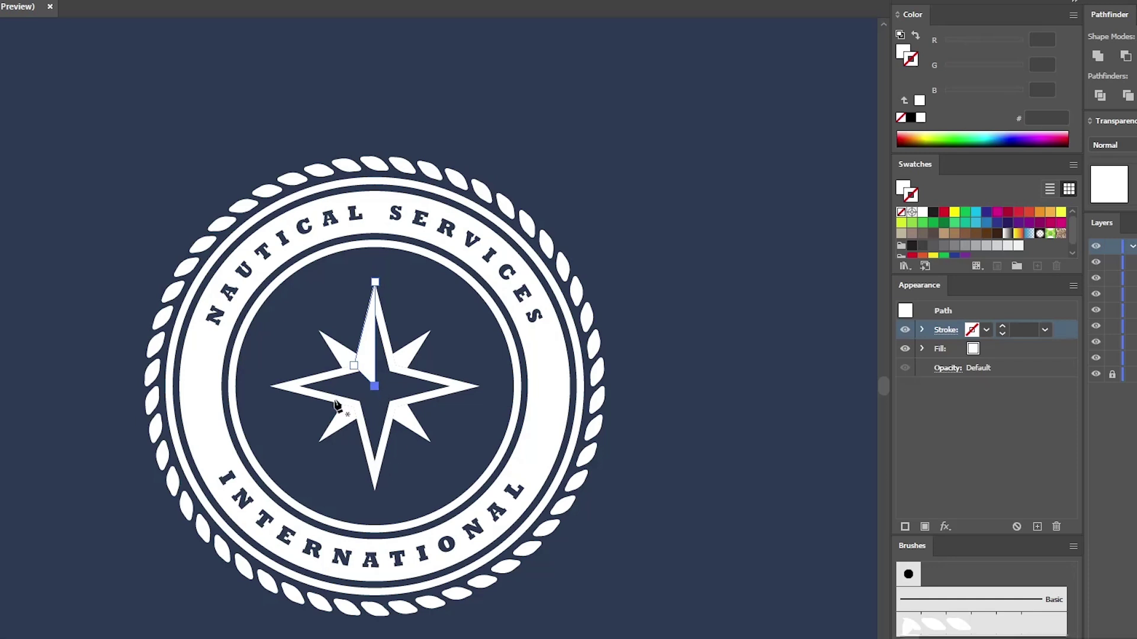
Step: Apply a Transform effect to the triangle with a 90° angle, 3 copies and the bottom-right reference point
{"action": "left_click", "coordinate": [986, 312]}
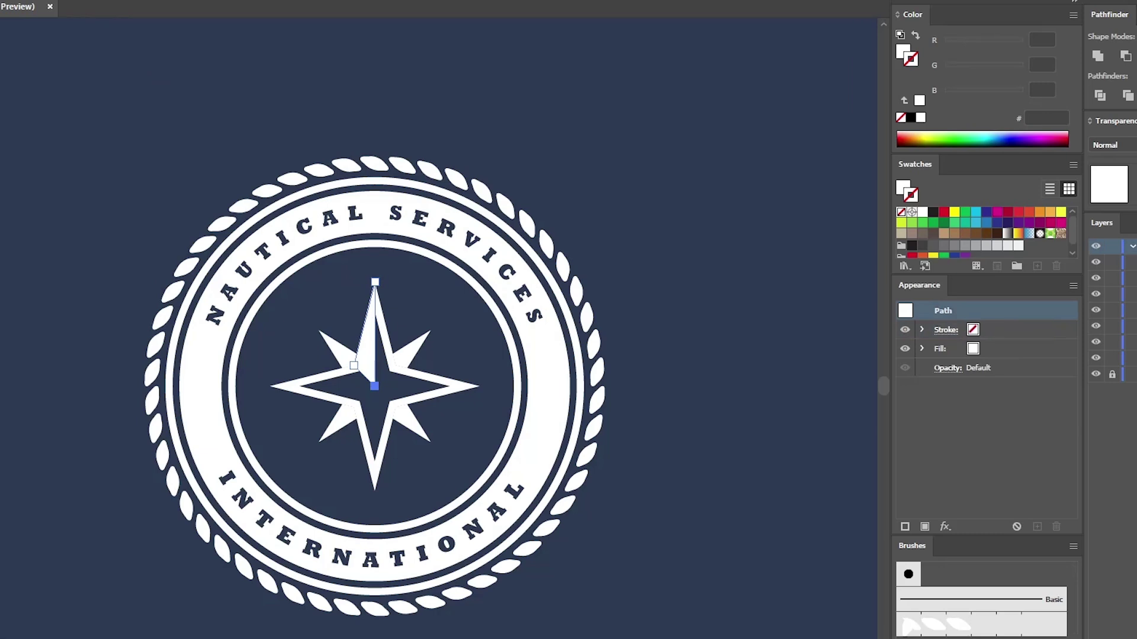
{"action": "left_click", "coordinate": [70, 0]}
{"action": "mouse_move", "coordinate": [120, 78]}
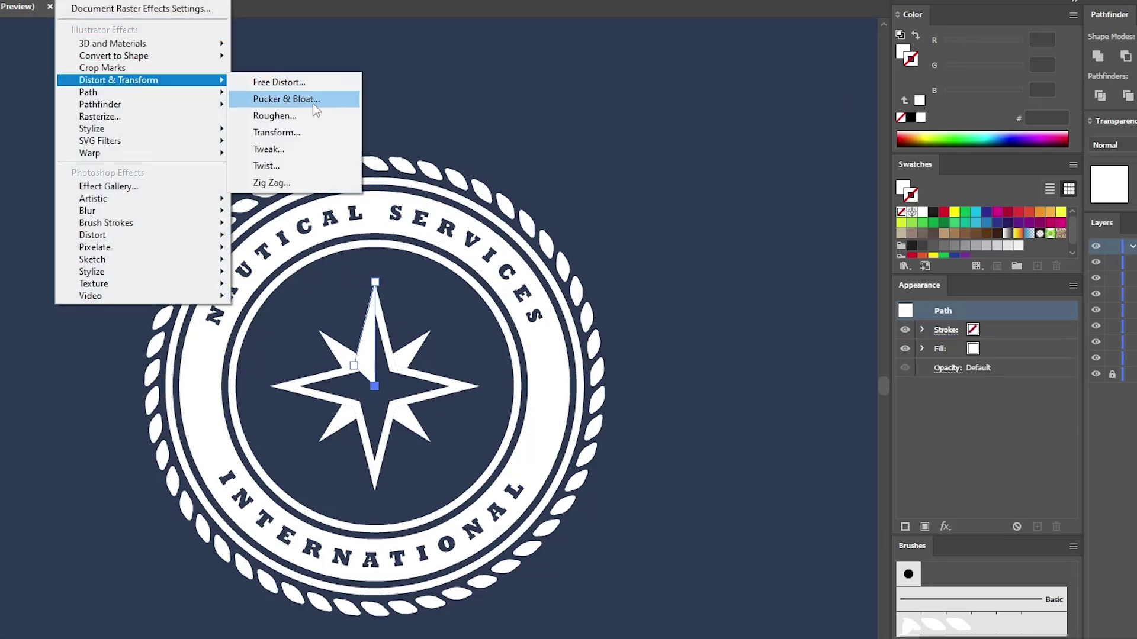
{"action": "left_click", "coordinate": [307, 132]}
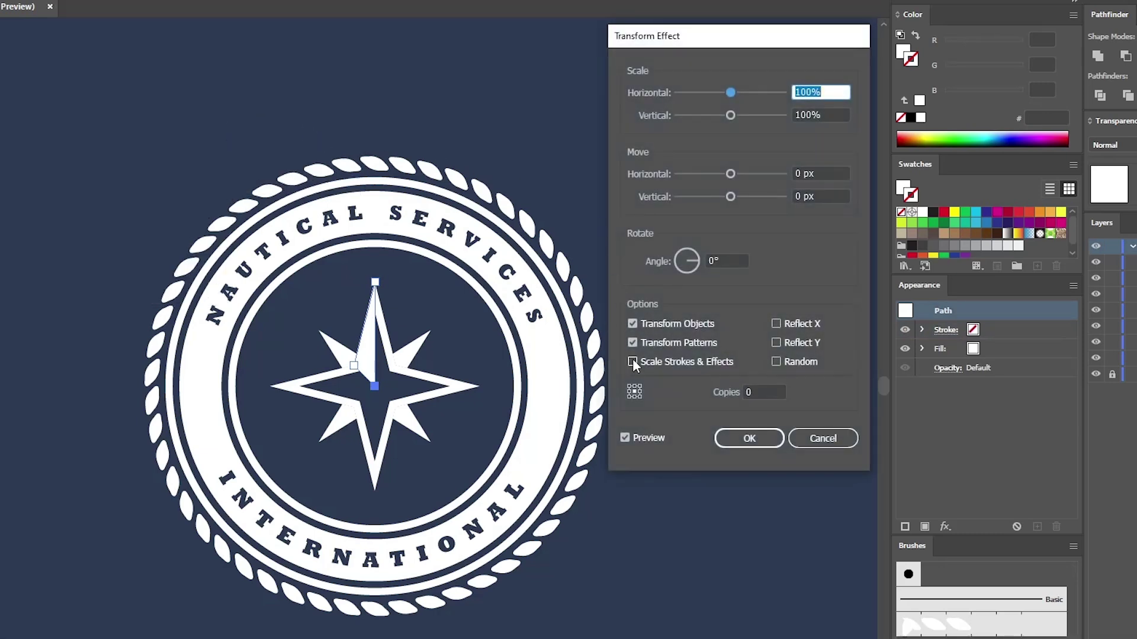
{"action": "left_click", "coordinate": [640, 396]}
{"action": "left_click_drag", "start_coordinate": [730, 261], "coordinate": [667, 260]}
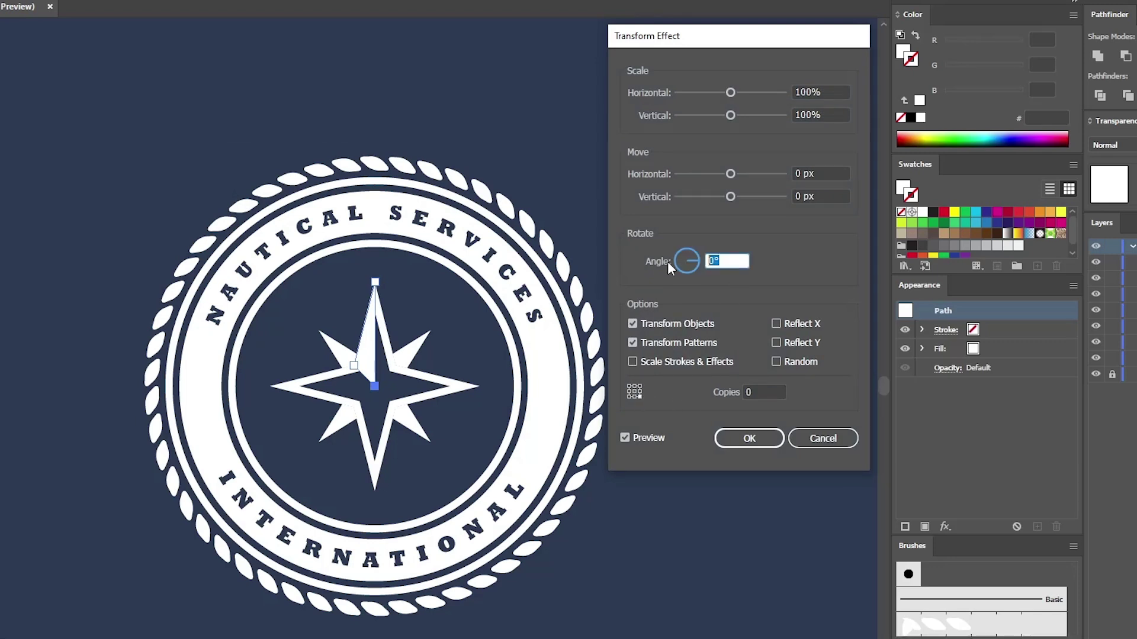
{"action": "type", "text": "90"}
{"action": "left_click", "coordinate": [759, 393]}
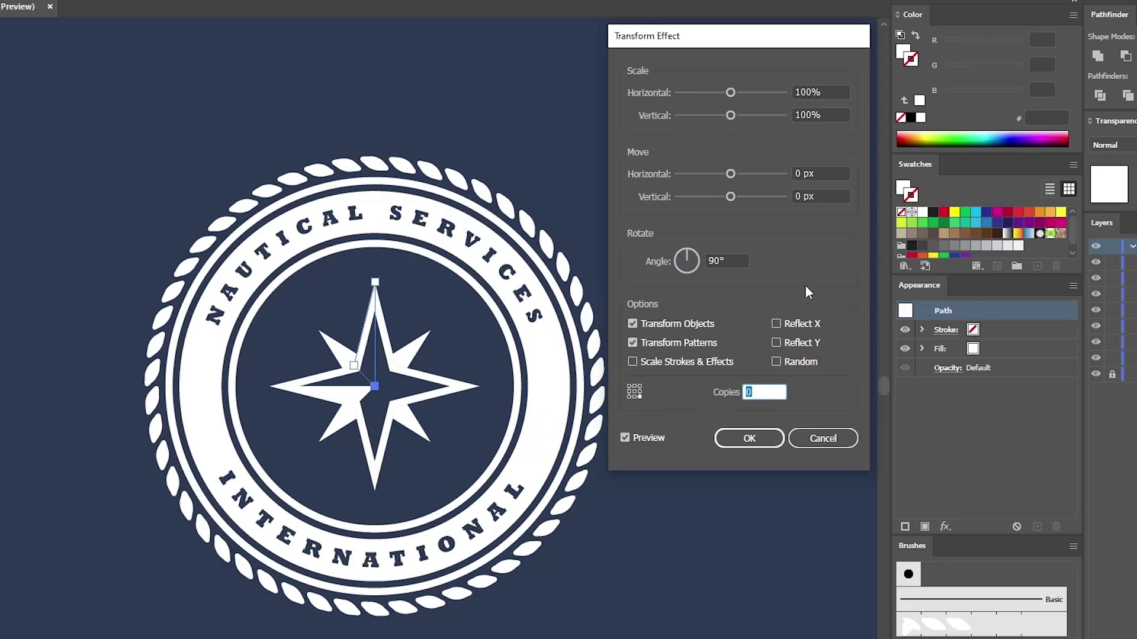
{"action": "left_click", "coordinate": [822, 196]}
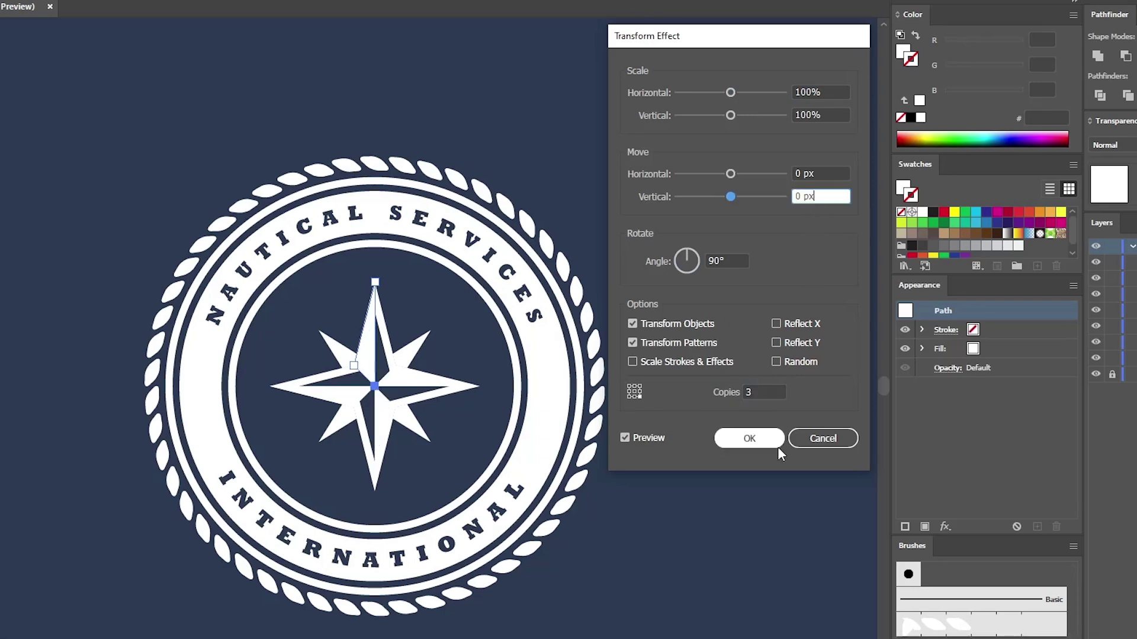
{"action": "left_click", "coordinate": [750, 439]}
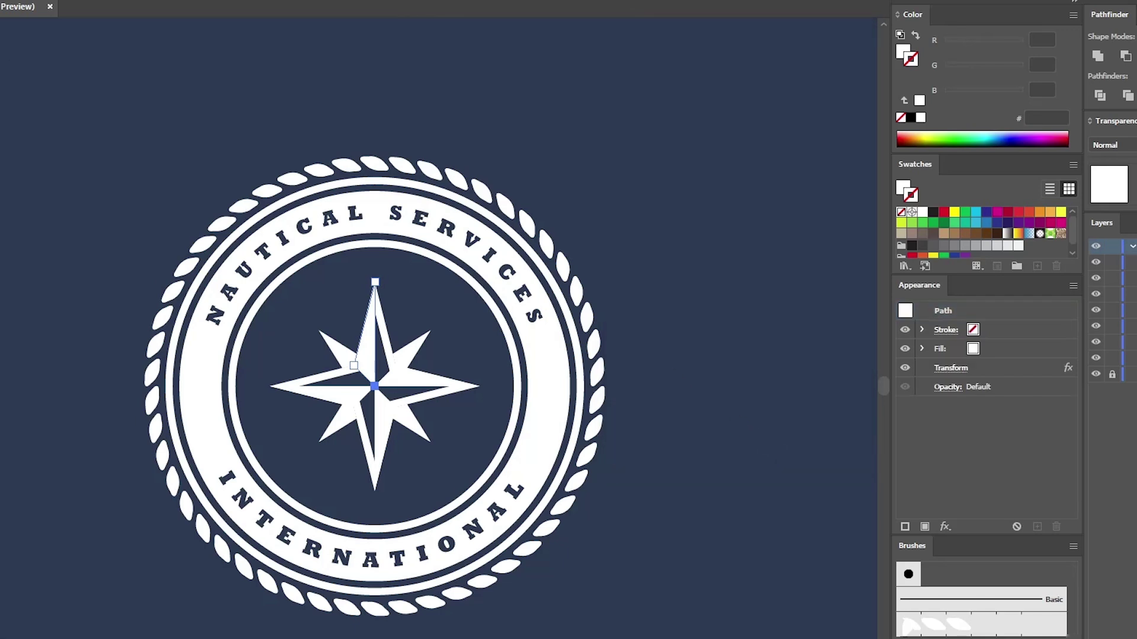
Step: Create a 10 x 10 px white square and place it at the inner ring's top, centered above the star
{"action": "key", "text": "l"}
{"action": "left_click", "coordinate": [122, 139]}
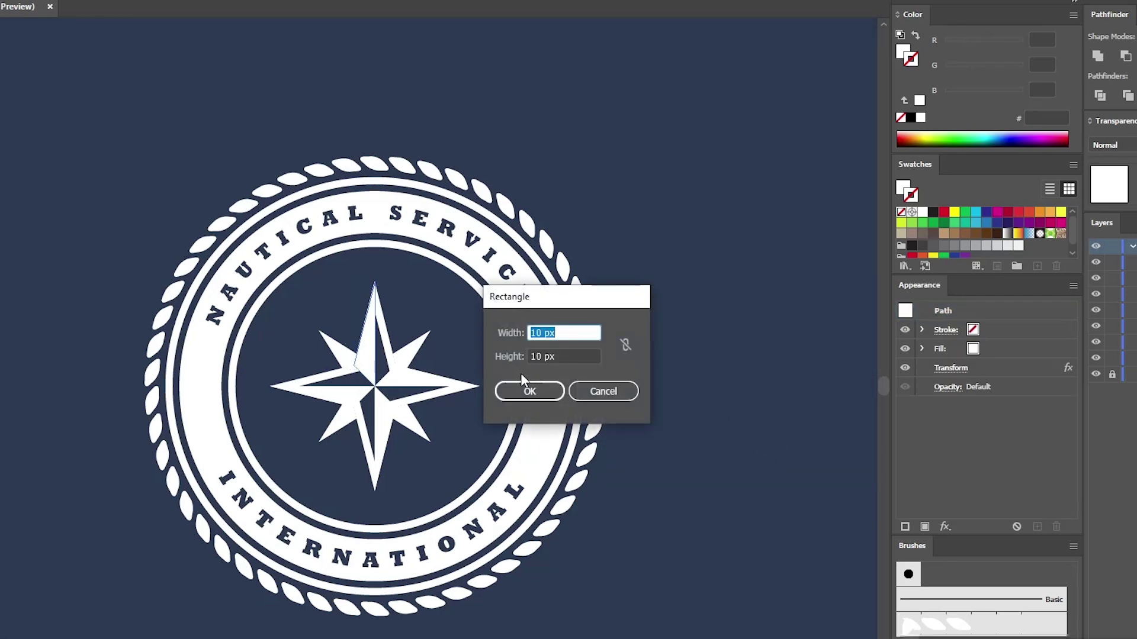
{"action": "left_click", "coordinate": [529, 393]}
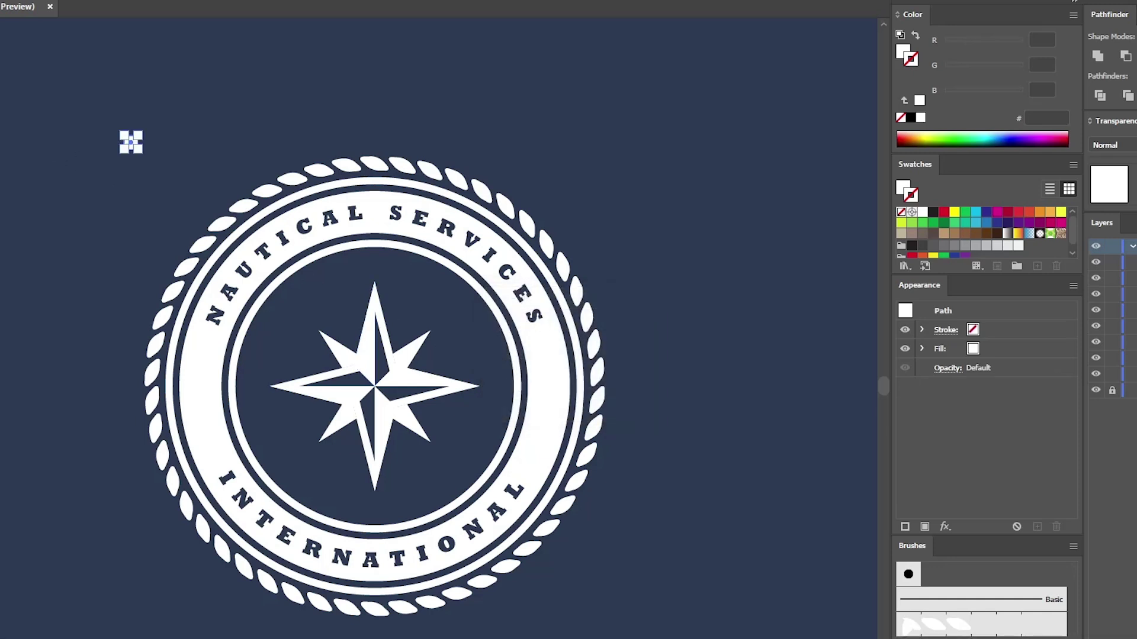
{"action": "left_click", "coordinate": [114, 147]}
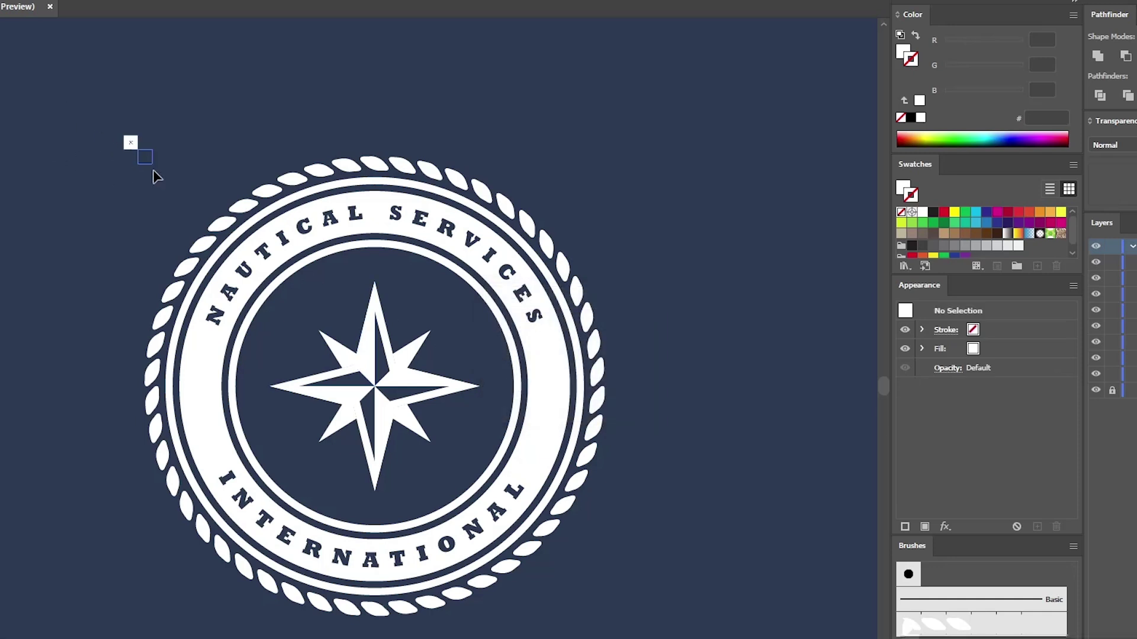
{"action": "left_click_drag", "start_coordinate": [370, 260], "coordinate": [371, 259]}
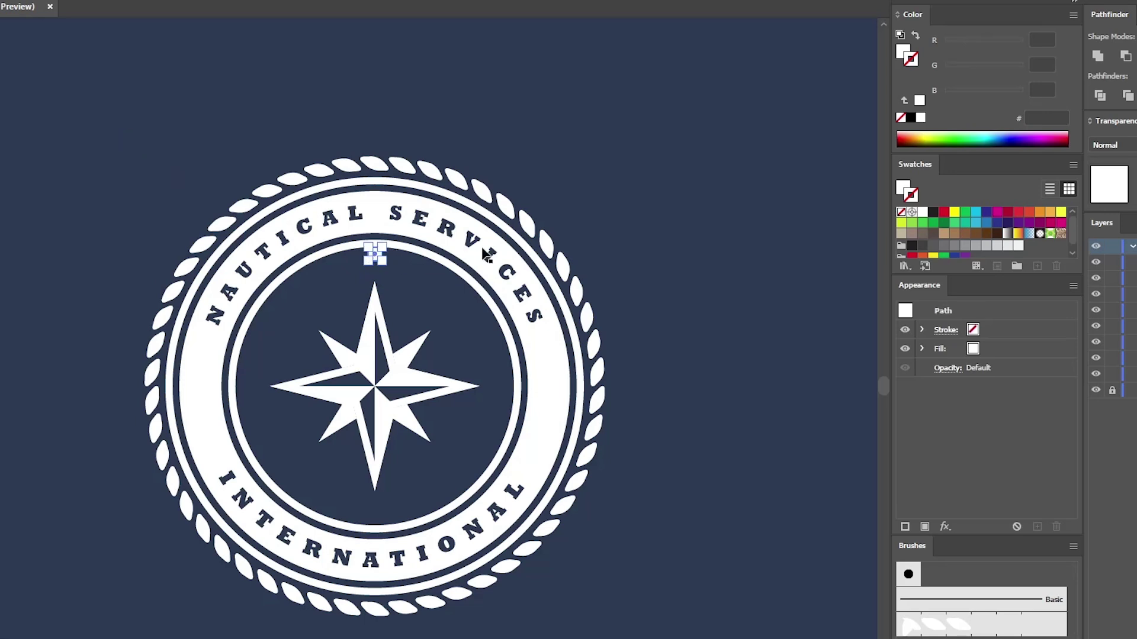
{"action": "left_click", "coordinate": [546, 187]}
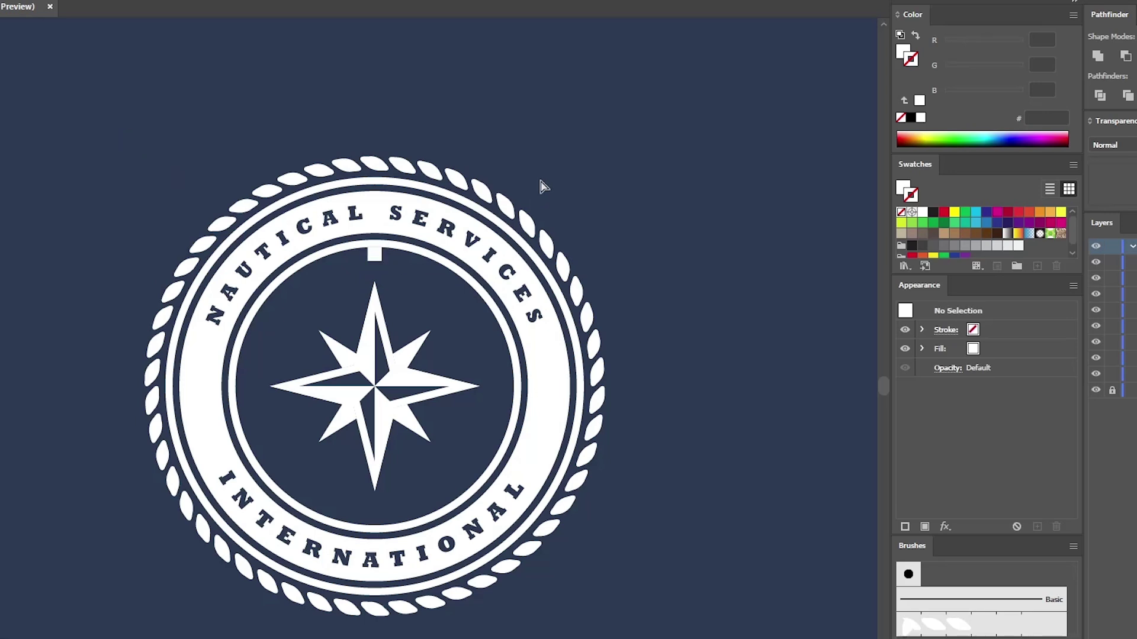
Step: Average the small square's two bottom anchor points on both axes to form a downward-pointing triangle
{"action": "key", "text": "ctrl+equal"}
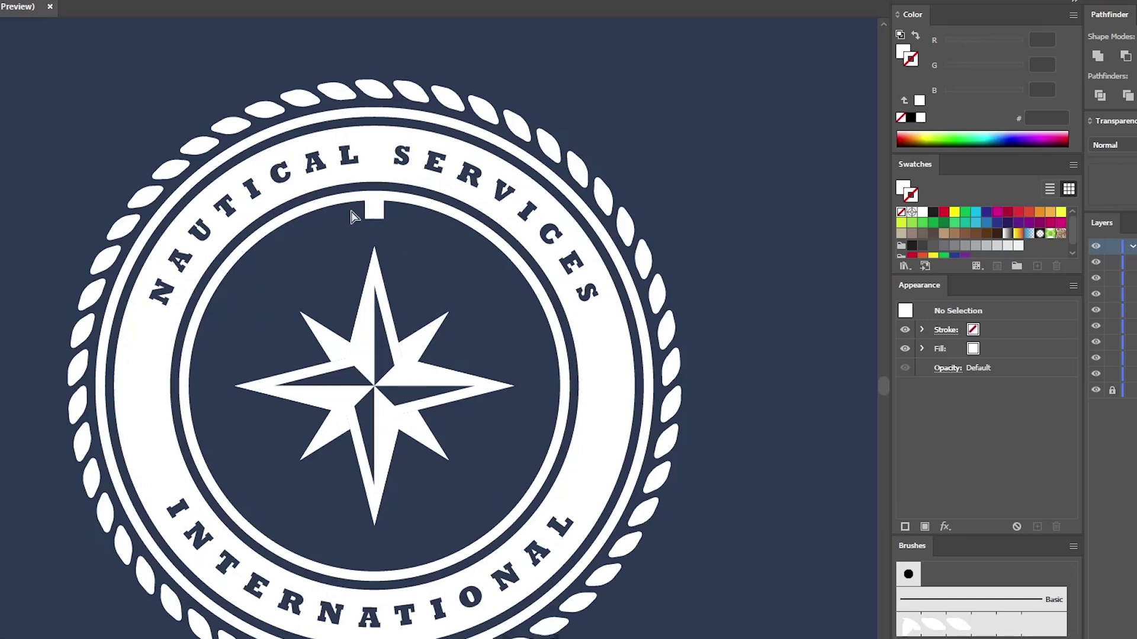
{"action": "left_click", "coordinate": [371, 214]}
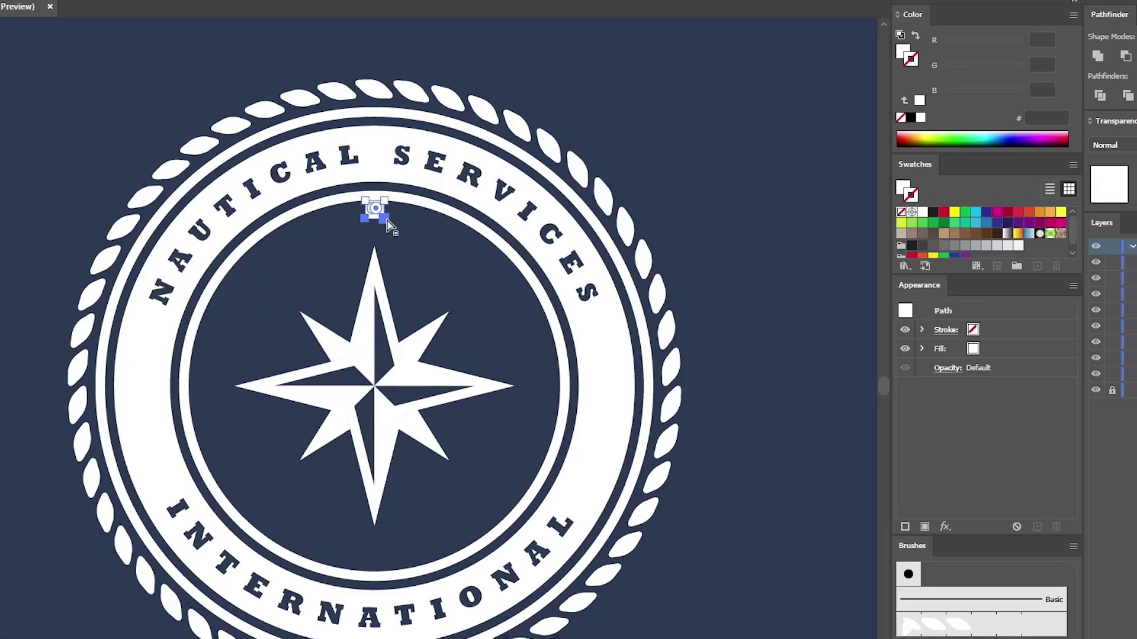
{"action": "left_click", "coordinate": [1, 2]}
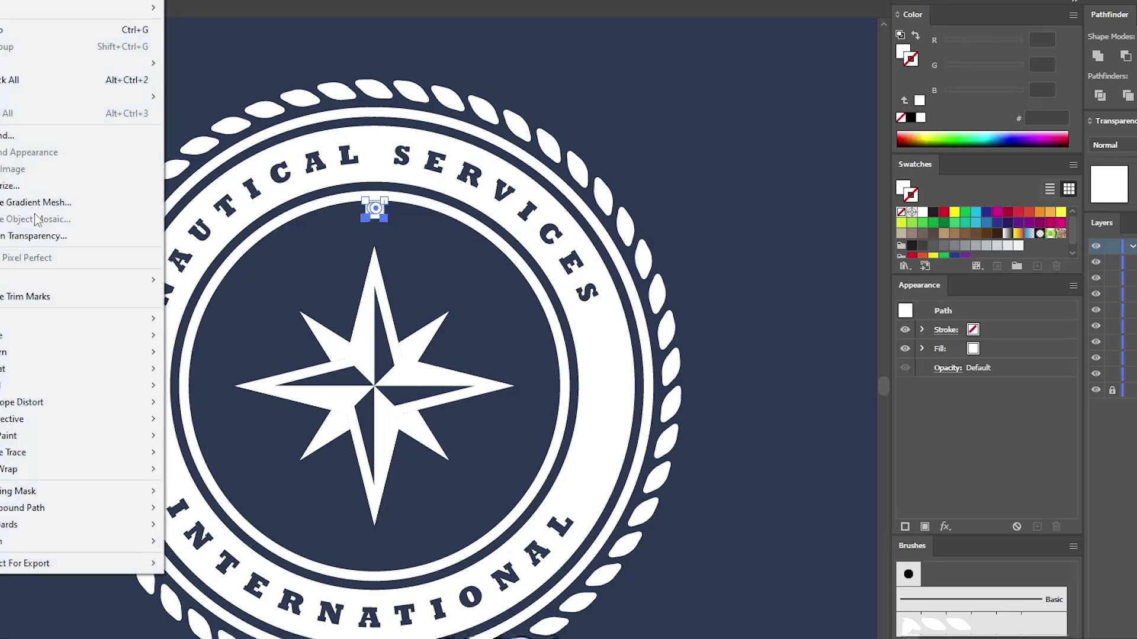
{"action": "mouse_move", "coordinate": [20, 316]}
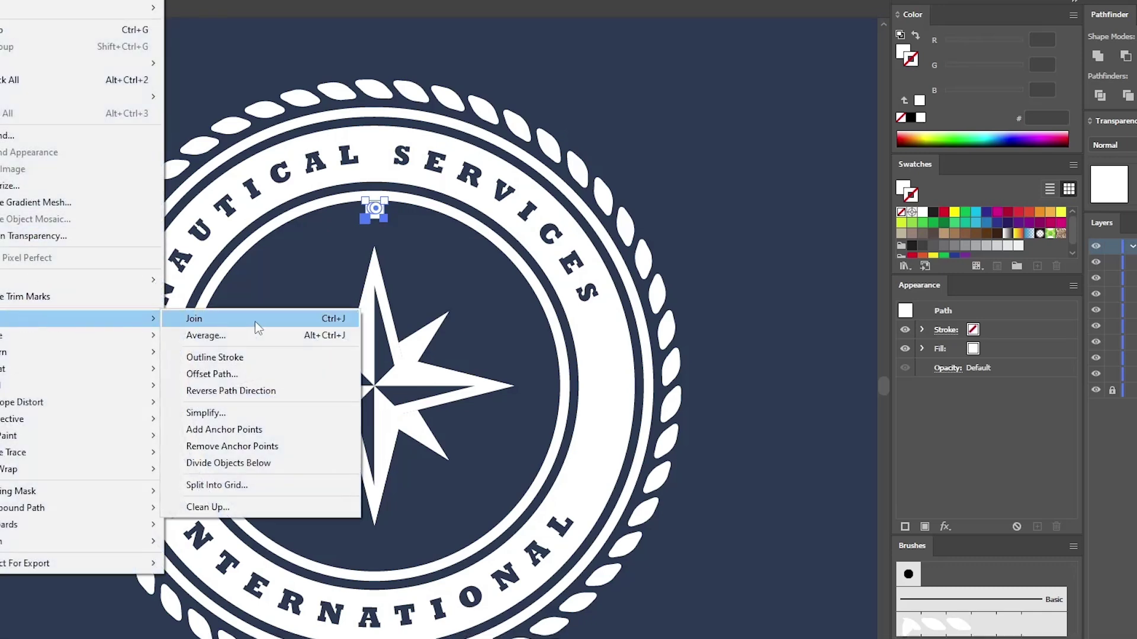
{"action": "left_click", "coordinate": [228, 337]}
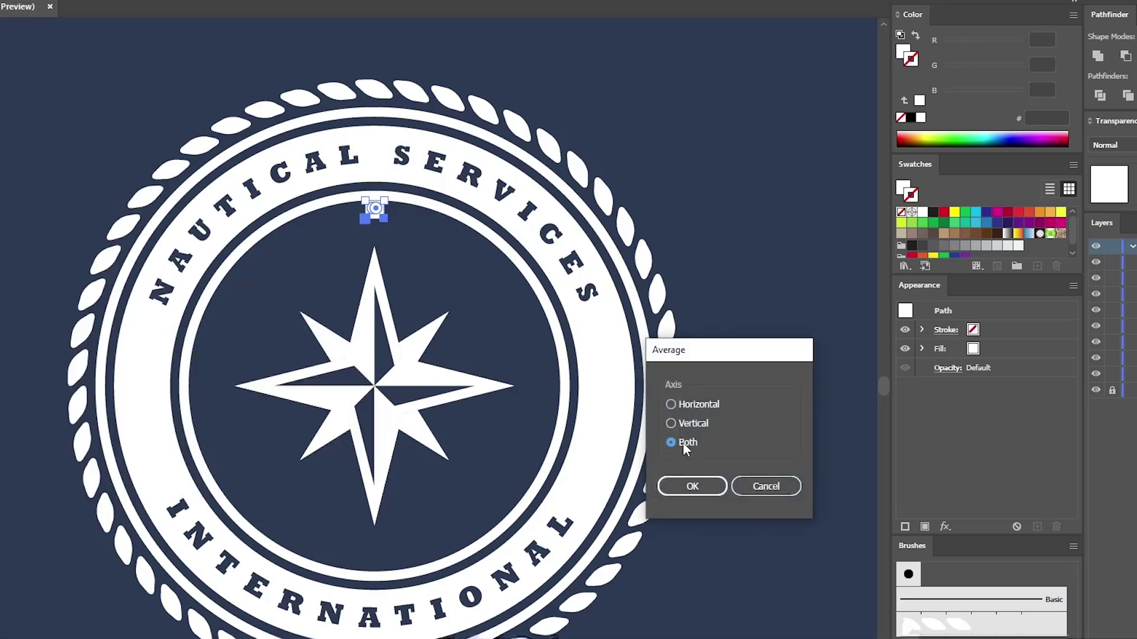
{"action": "left_click", "coordinate": [692, 486]}
{"action": "left_click", "coordinate": [650, 157]}
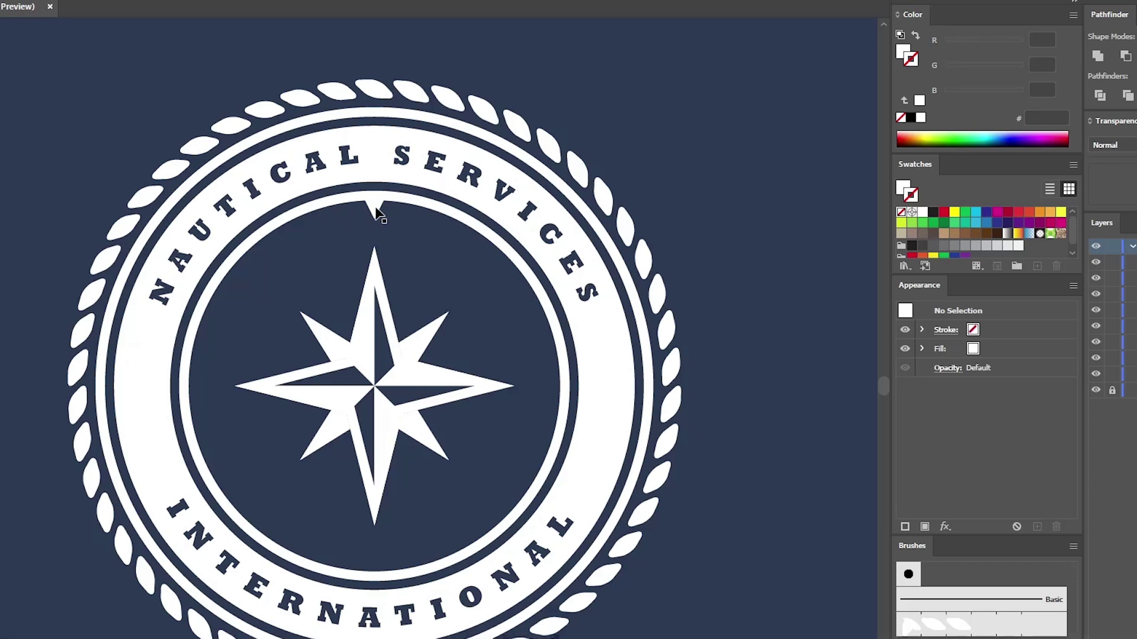
Step: Copy the small triangle flipped to the inner ring's bottom, and duplicate the pair rotated 90° onto the ring's left and right sides
{"action": "left_click_drag", "start_coordinate": [375, 206], "coordinate": [397, 558]}
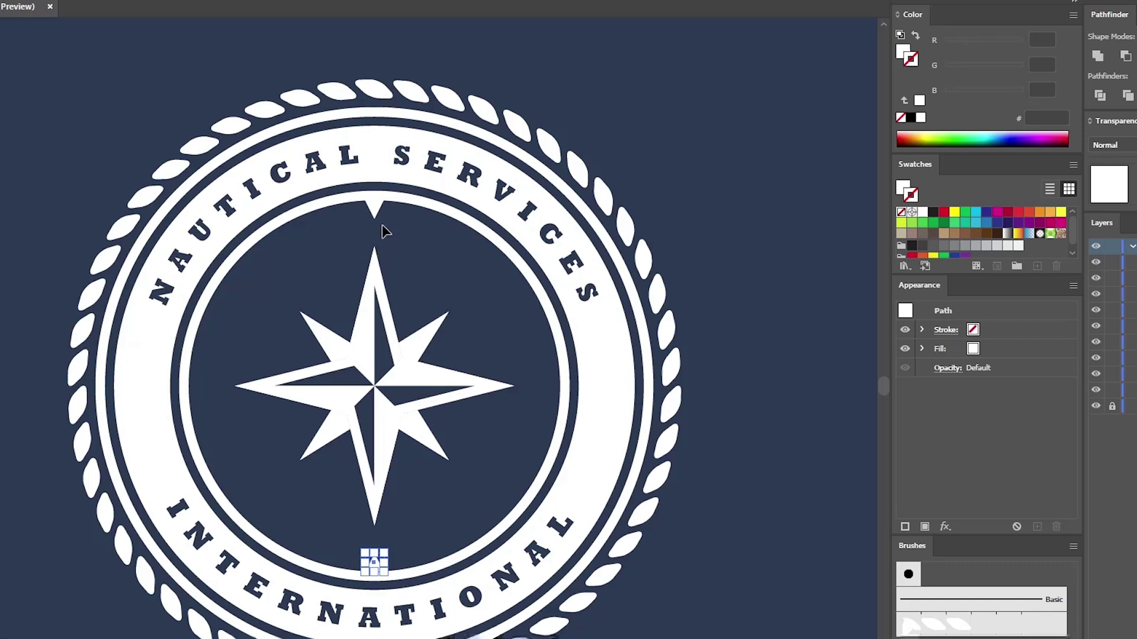
{"action": "left_click", "coordinate": [378, 209], "text": "shift"}
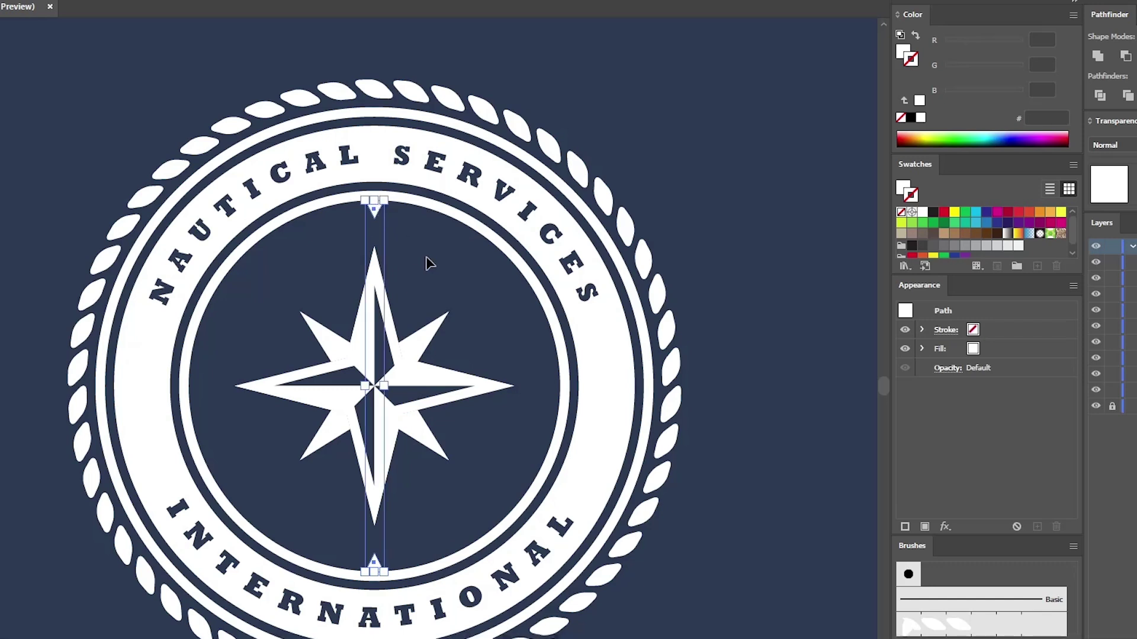
{"action": "key", "text": "a"}
{"action": "key", "text": "ctrl+c"}
{"action": "key", "text": "ctrl+f"}
{"action": "left_click_drag", "start_coordinate": [395, 192], "coordinate": [490, 386]}
{"action": "left_click", "coordinate": [728, 290]}
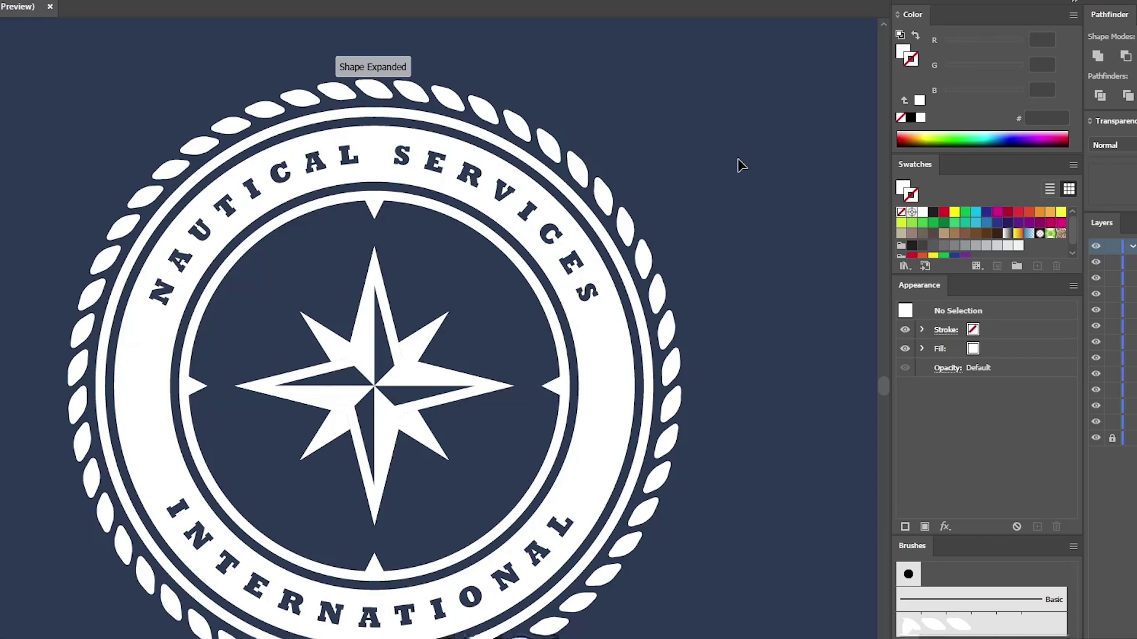
Step: Group all the emblem's pieces and shift the group slightly to the left
{"action": "left_click_drag", "start_coordinate": [737, 72], "coordinate": [32, 638]}
{"action": "key", "text": "a"}
{"action": "key", "text": "ctrl+g"}
{"action": "key", "text": "v"}
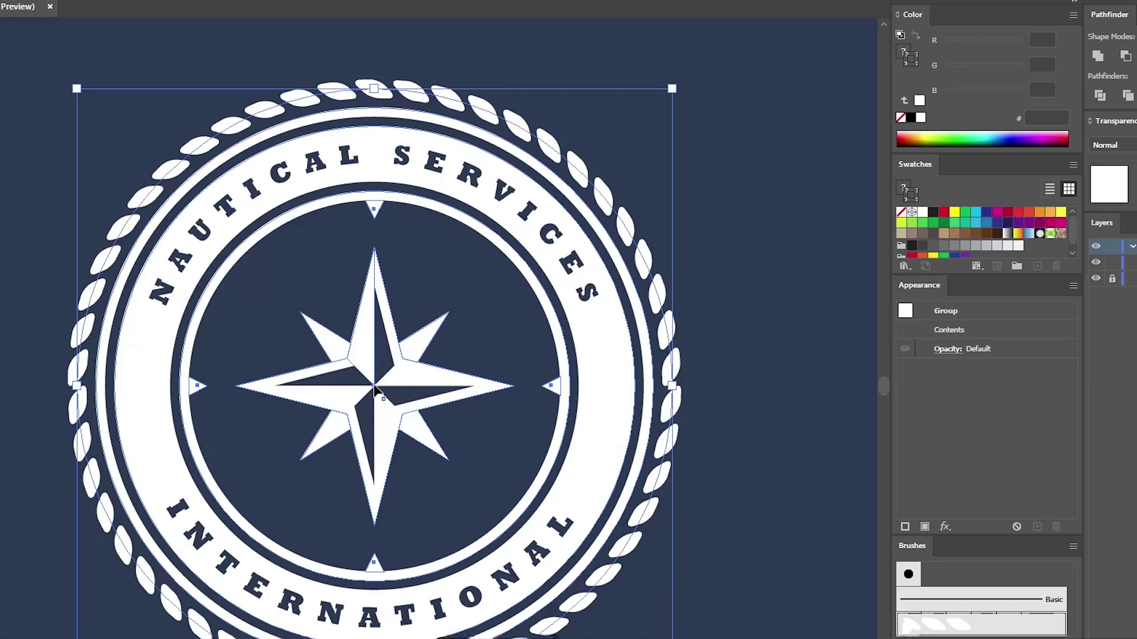
{"action": "left_click_drag", "start_coordinate": [375, 386], "coordinate": [372, 386]}
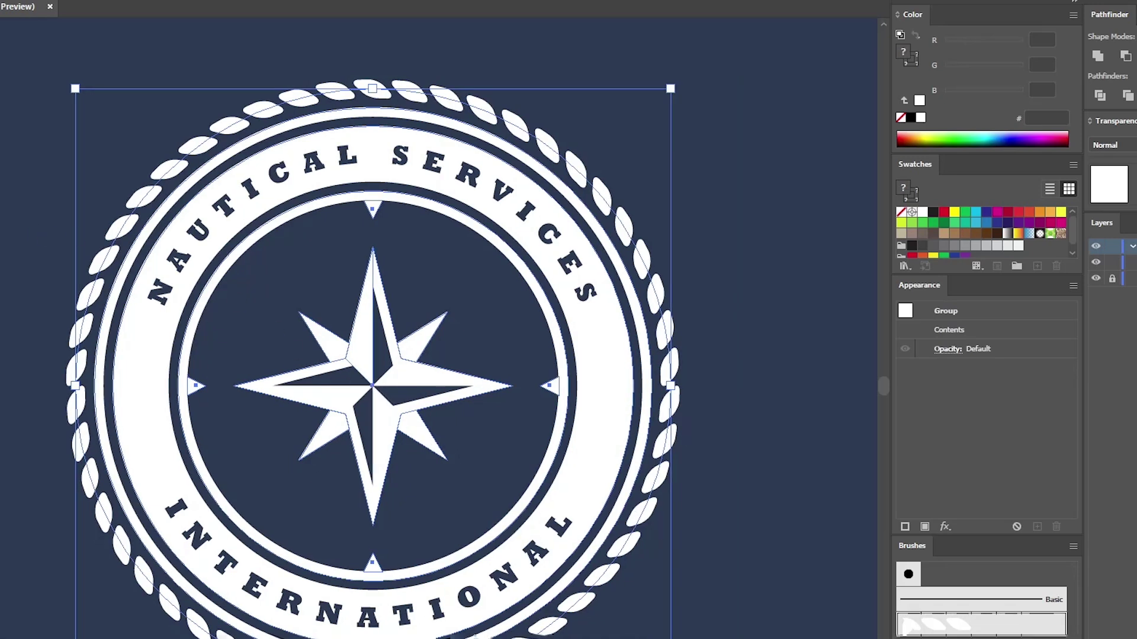
Step: Create a 90 x 50 px white rectangle and place it over the emblem's right side, vertically centered on the star
{"action": "key", "text": "m"}
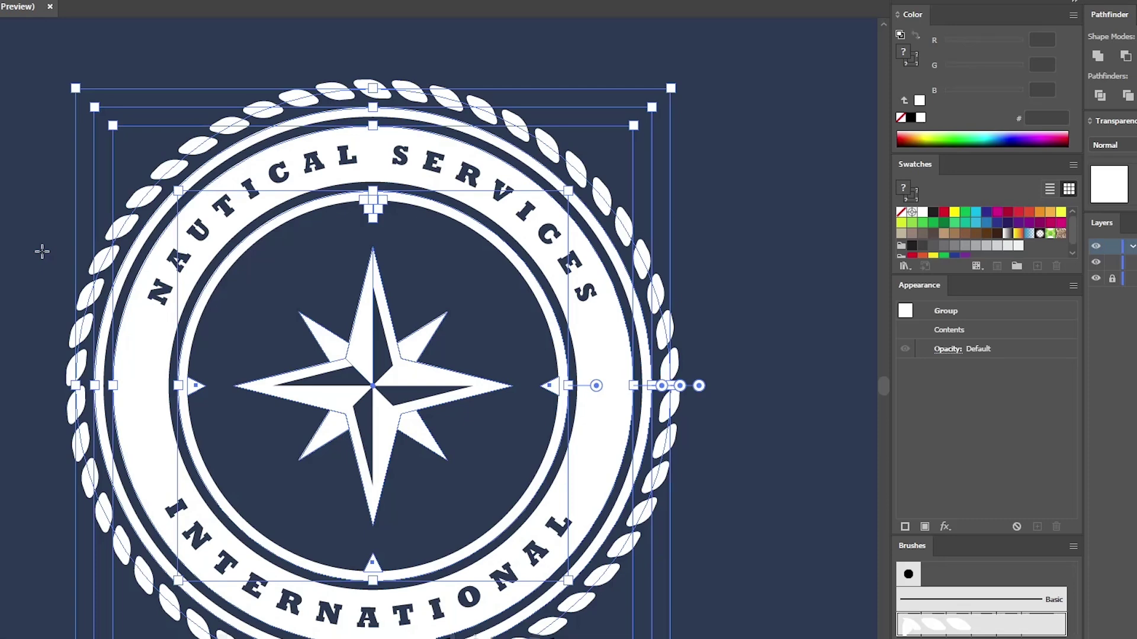
{"action": "left_click", "coordinate": [42, 251]}
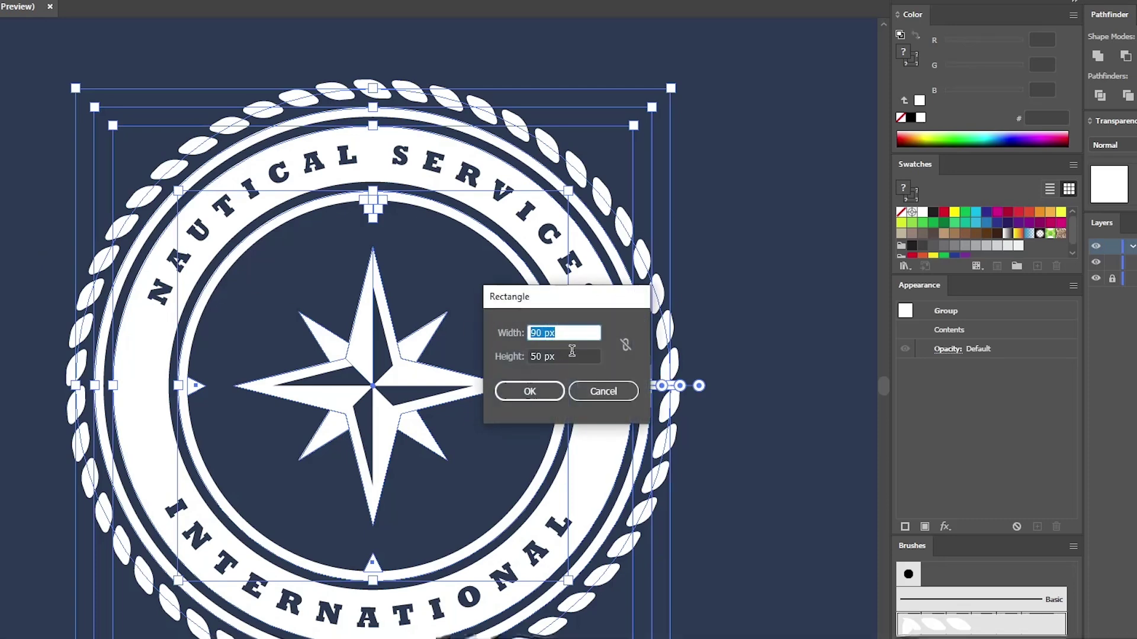
{"action": "key", "text": "Tab"}
{"action": "left_click", "coordinate": [529, 390]}
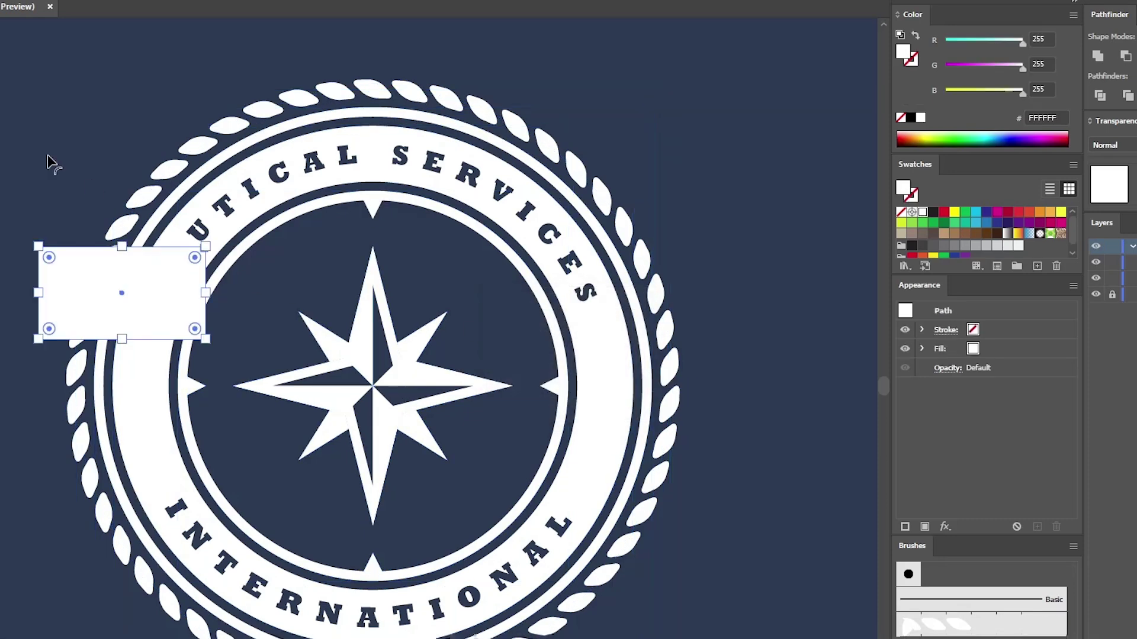
{"action": "left_click_drag", "start_coordinate": [174, 285], "coordinate": [680, 385]}
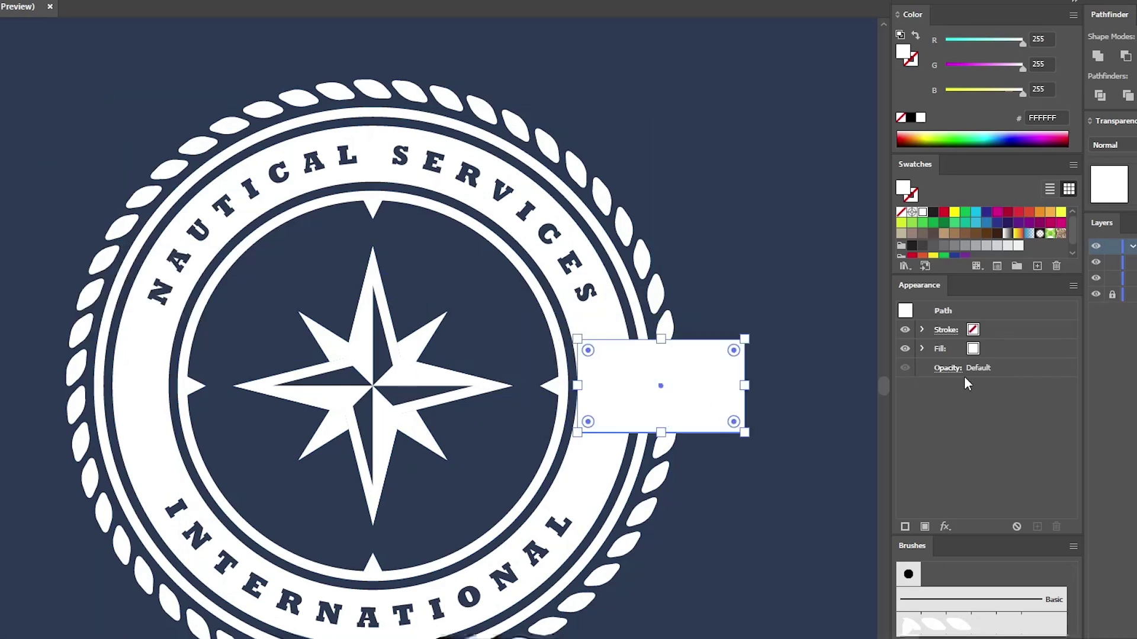
Step: Fill the rectangle over the emblem's right side with black and move its two outer corners slightly outward vertically to form a symmetrical trapezoid
{"action": "left_click", "coordinate": [1015, 349]}
{"action": "left_click_drag", "start_coordinate": [977, 43], "coordinate": [924, 90]}
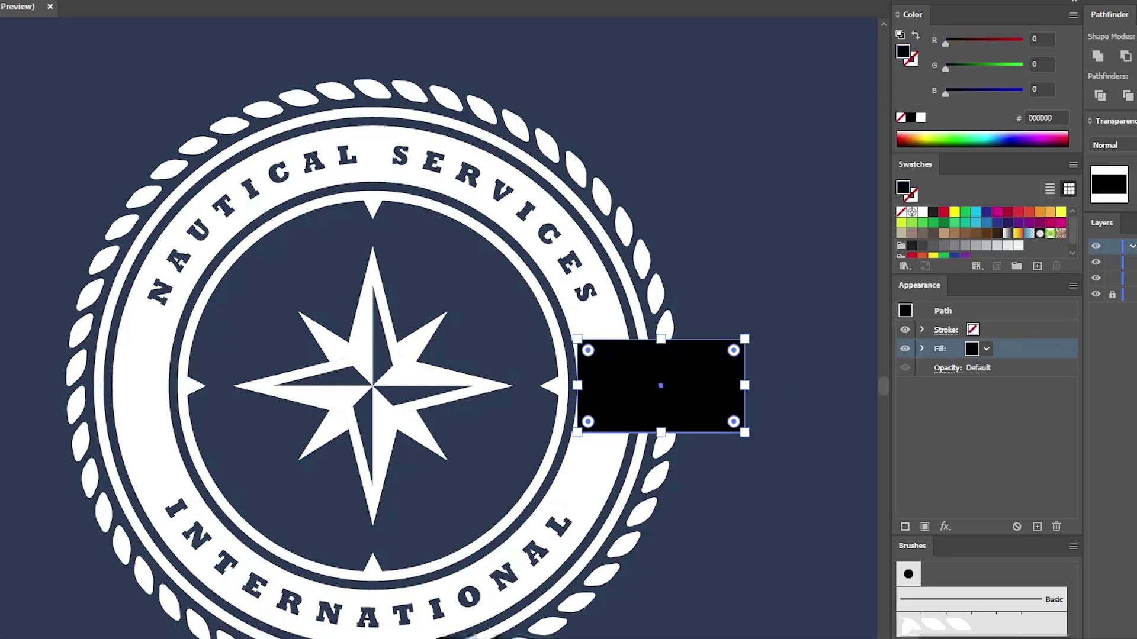
{"action": "key", "text": "a"}
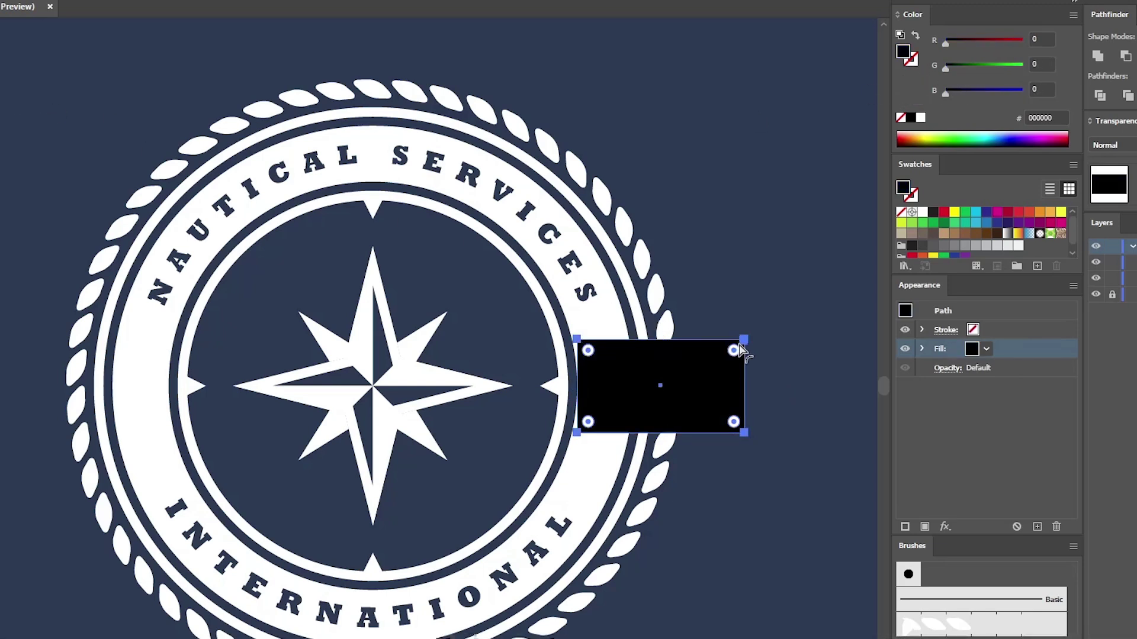
{"action": "left_click", "coordinate": [744, 341]}
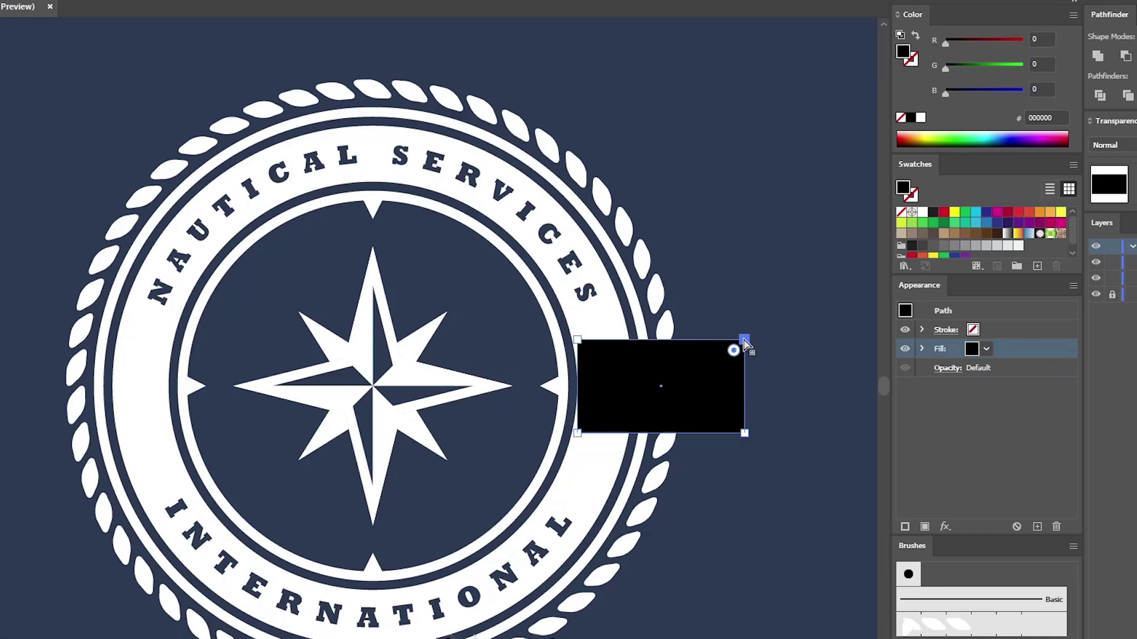
{"action": "left_click_drag", "start_coordinate": [744, 342], "coordinate": [744, 320]}
{"action": "left_click", "coordinate": [744, 432]}
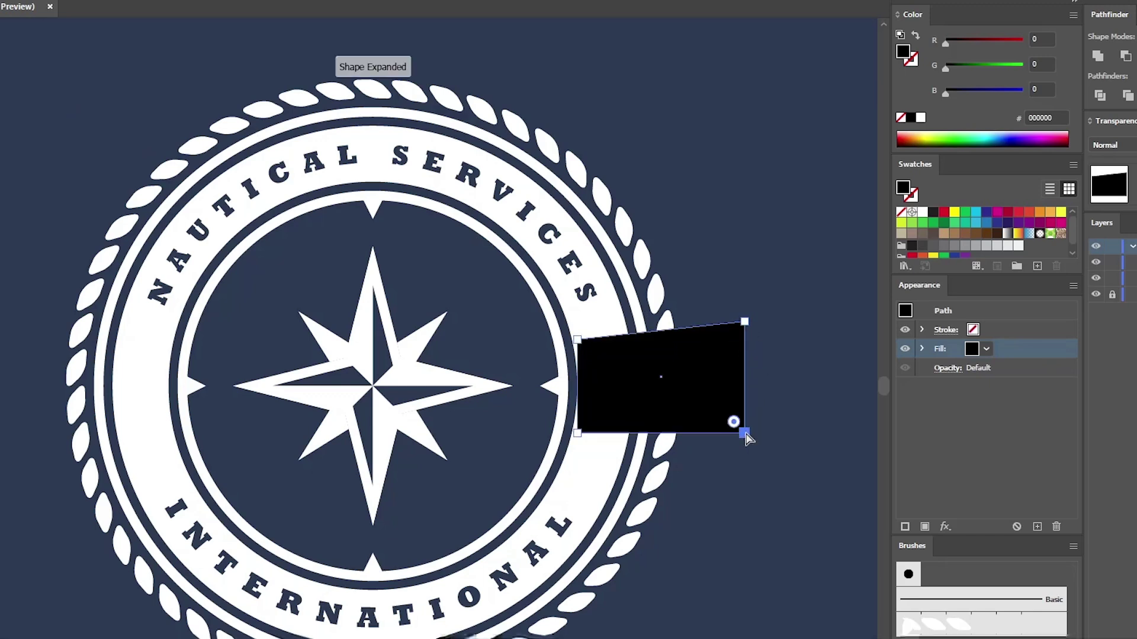
{"action": "left_click_drag", "start_coordinate": [745, 434], "coordinate": [745, 455]}
Step: Copy the black trapezoid to the emblem's left side and flip the copy horizontally so its wide end faces outward
{"action": "left_click", "coordinate": [675, 379]}
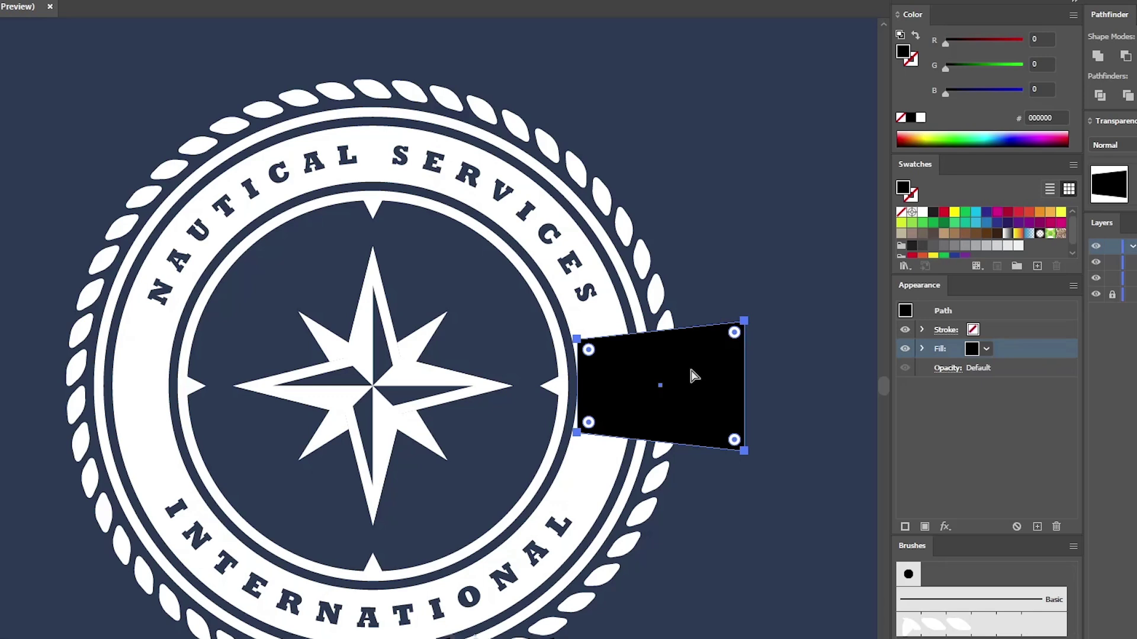
{"action": "left_click_drag", "start_coordinate": [693, 381], "coordinate": [126, 387]}
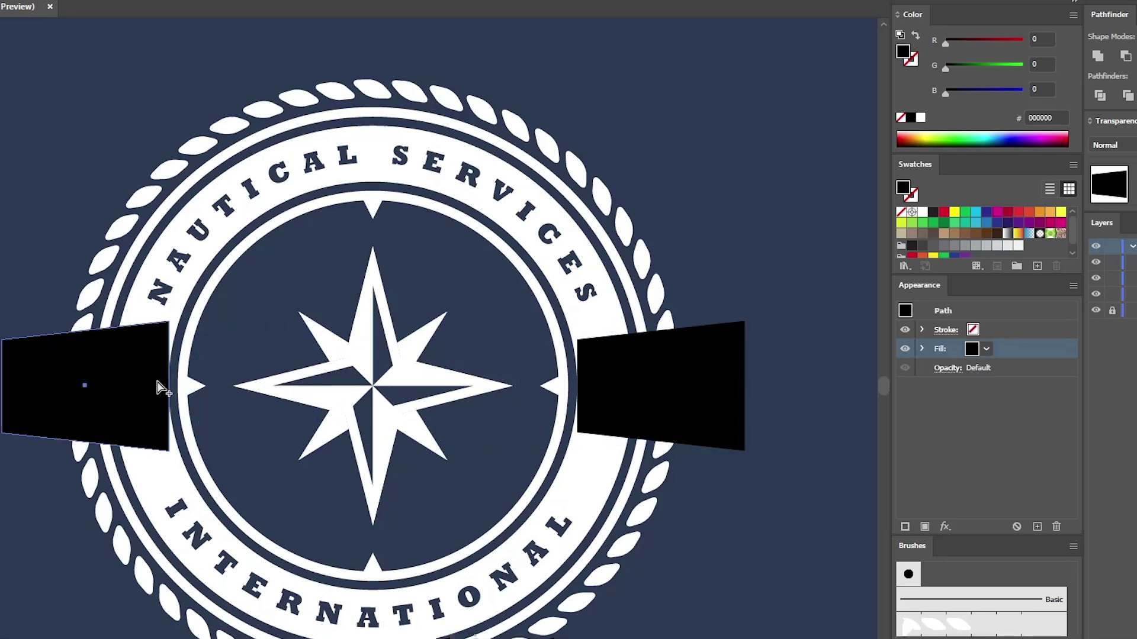
{"action": "key", "text": "v"}
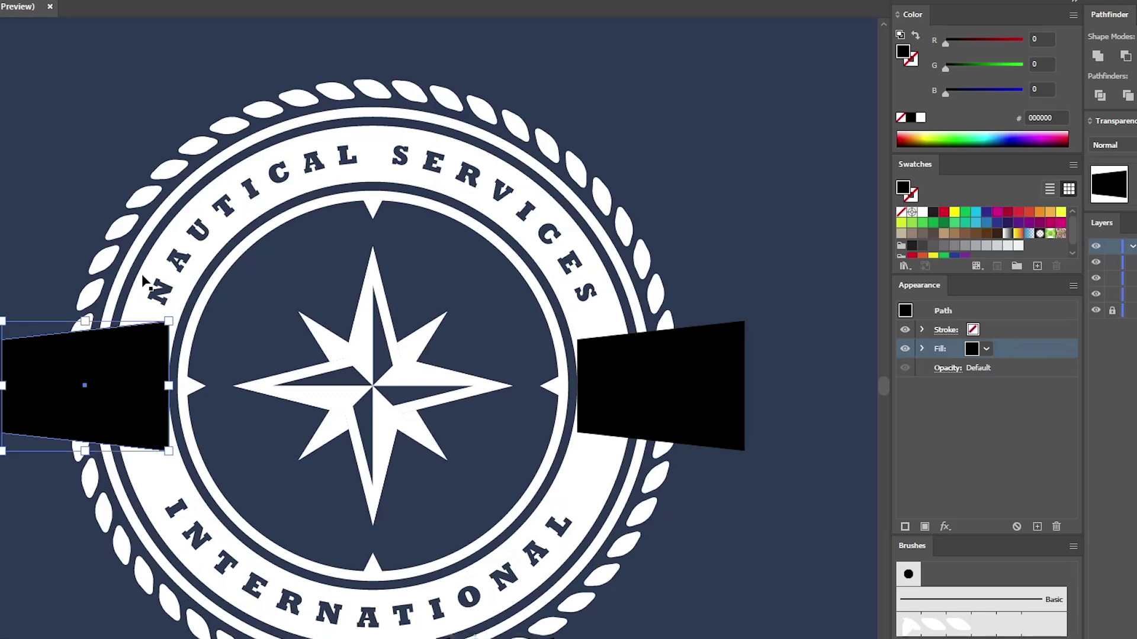
{"action": "left_click_drag", "start_coordinate": [176, 317], "coordinate": [2, 452]}
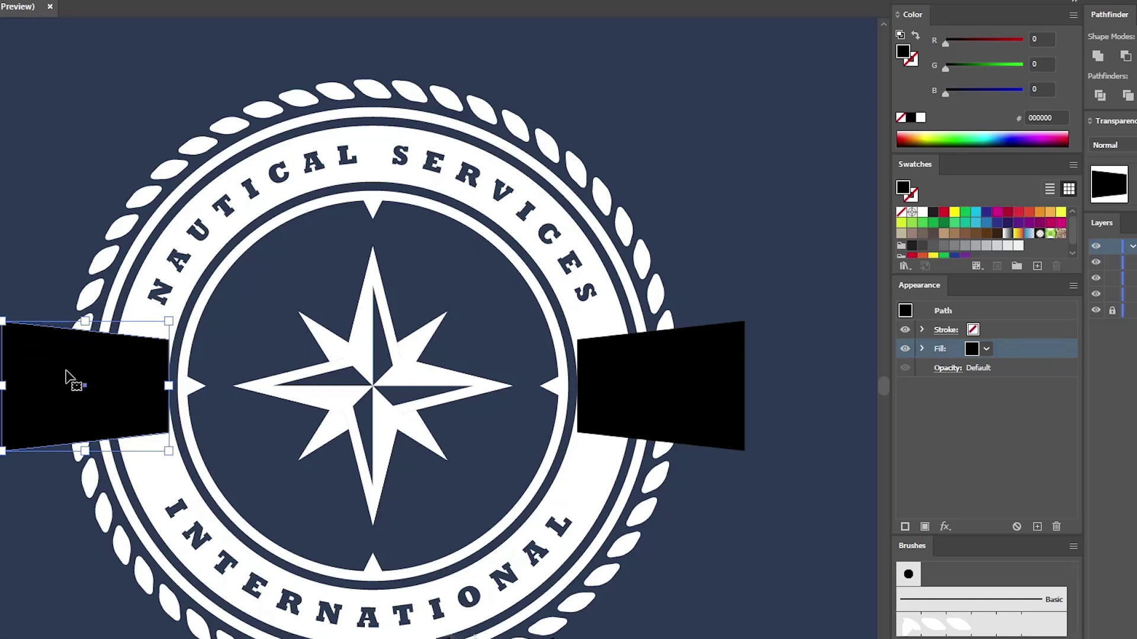
Step: Apply a horizontal Fish warp with a 5% bend to the left black trapezoid
{"action": "left_click", "coordinate": [71, 0]}
{"action": "mouse_move", "coordinate": [118, 152]}
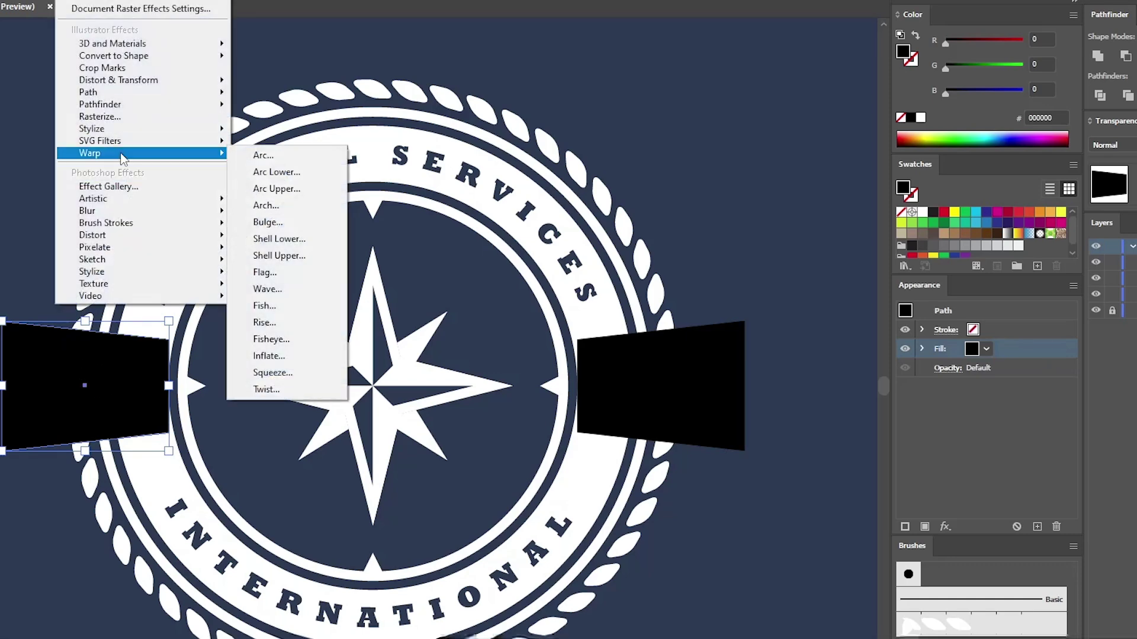
{"action": "left_click", "coordinate": [264, 306]}
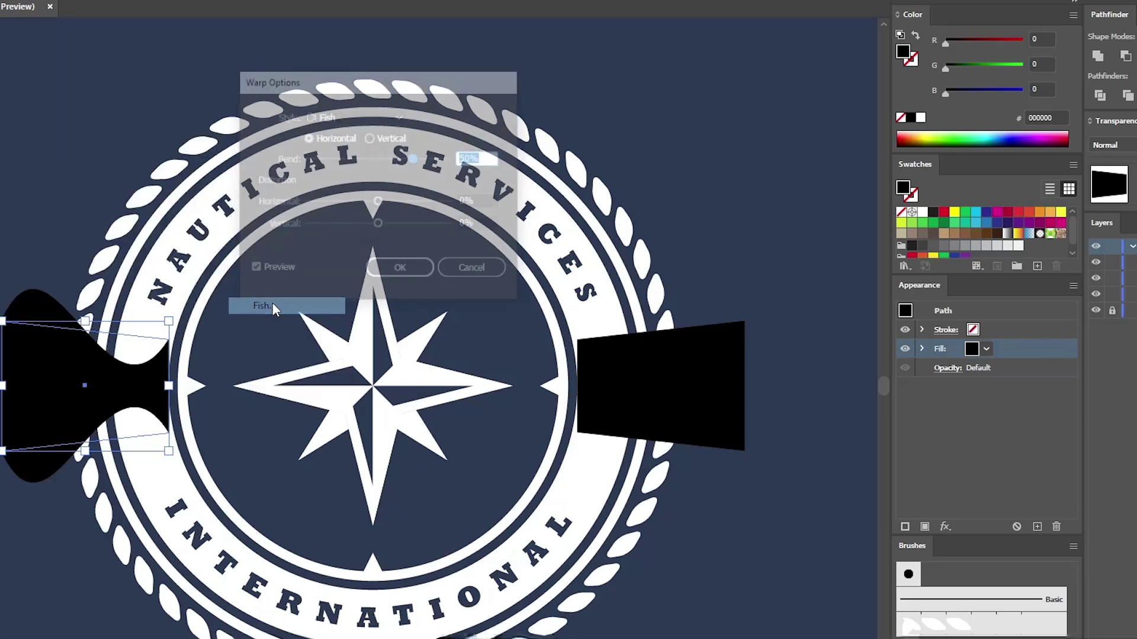
{"action": "left_click", "coordinate": [324, 135]}
{"action": "key", "text": "Tab"}
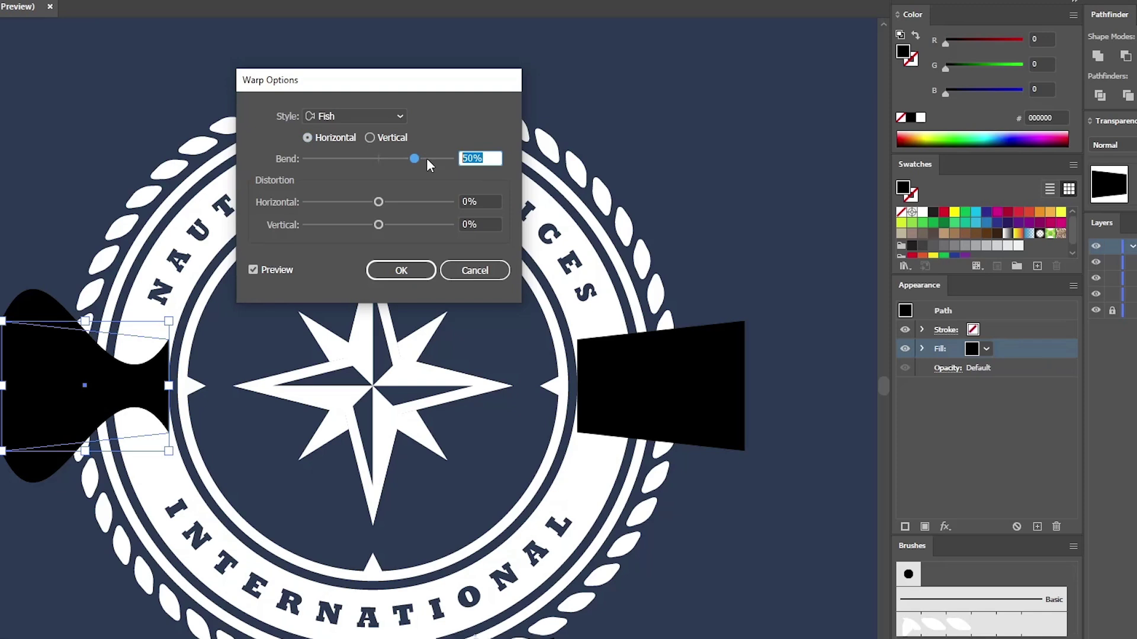
{"action": "type", "text": "5"}
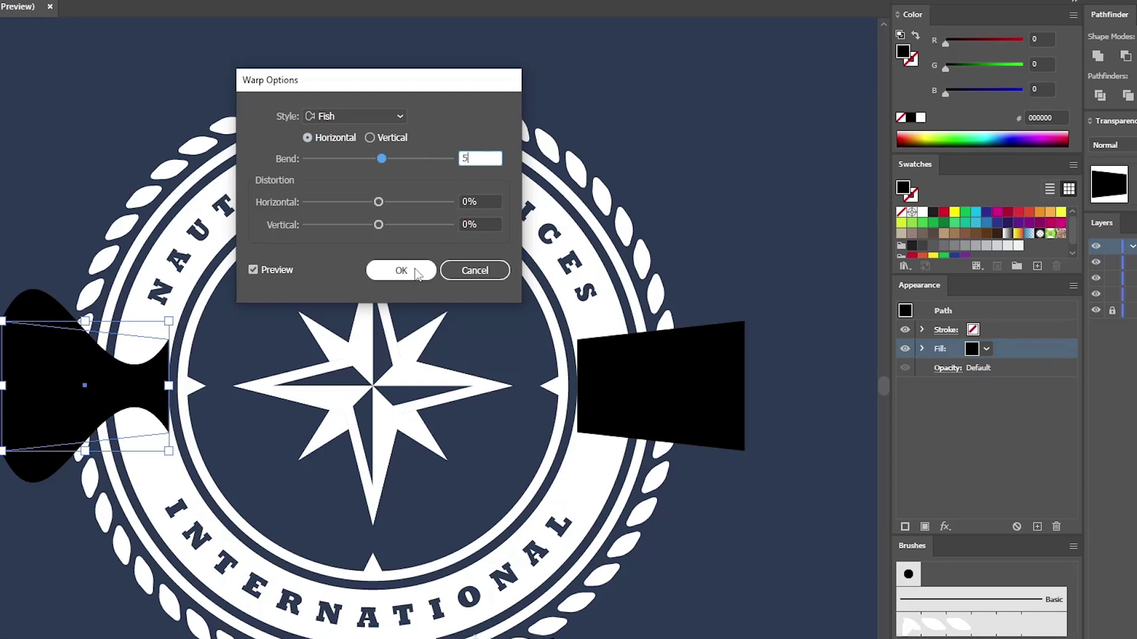
{"action": "left_click", "coordinate": [403, 271]}
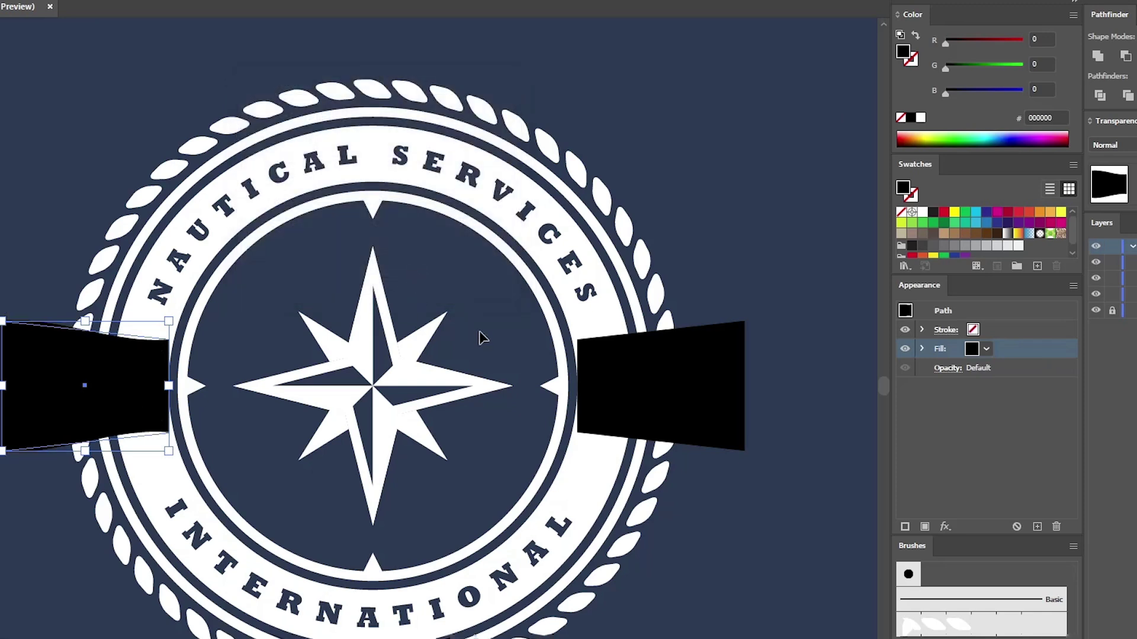
Step: Apply a horizontal Fish warp with a -5% bend to the right black trapezoid
{"action": "left_click", "coordinate": [657, 389]}
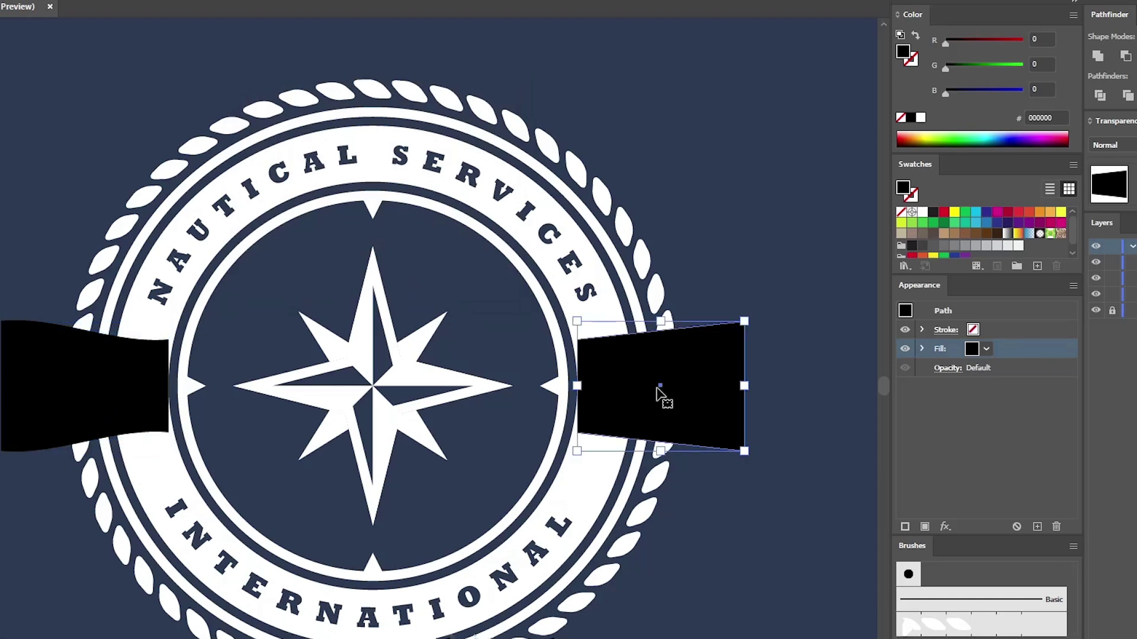
{"action": "left_click", "coordinate": [70, 0]}
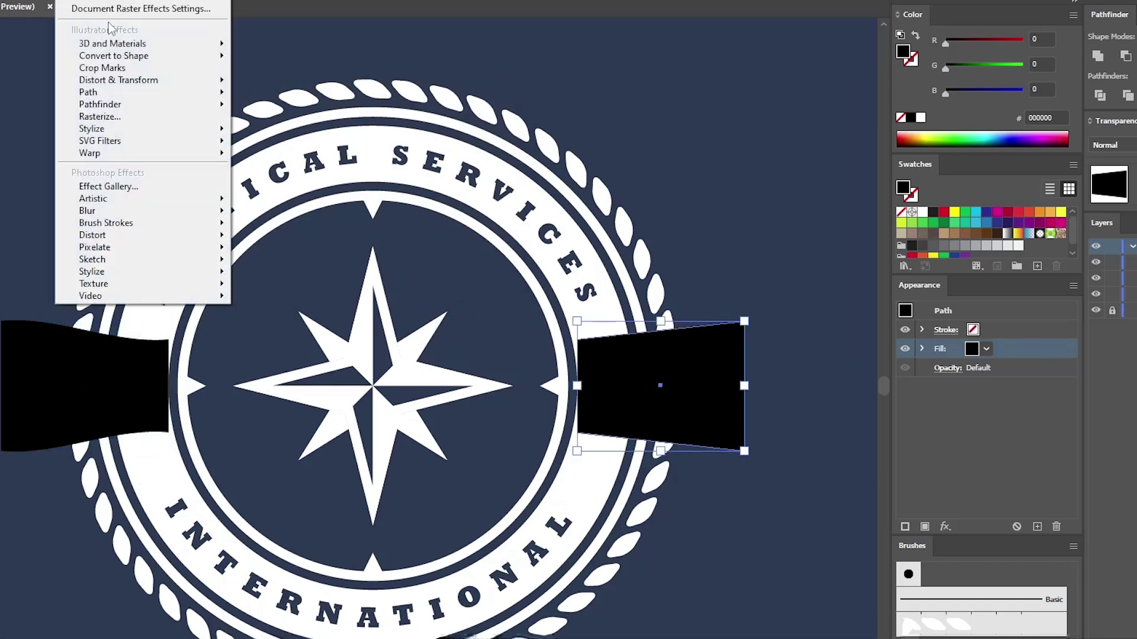
{"action": "mouse_move", "coordinate": [115, 155]}
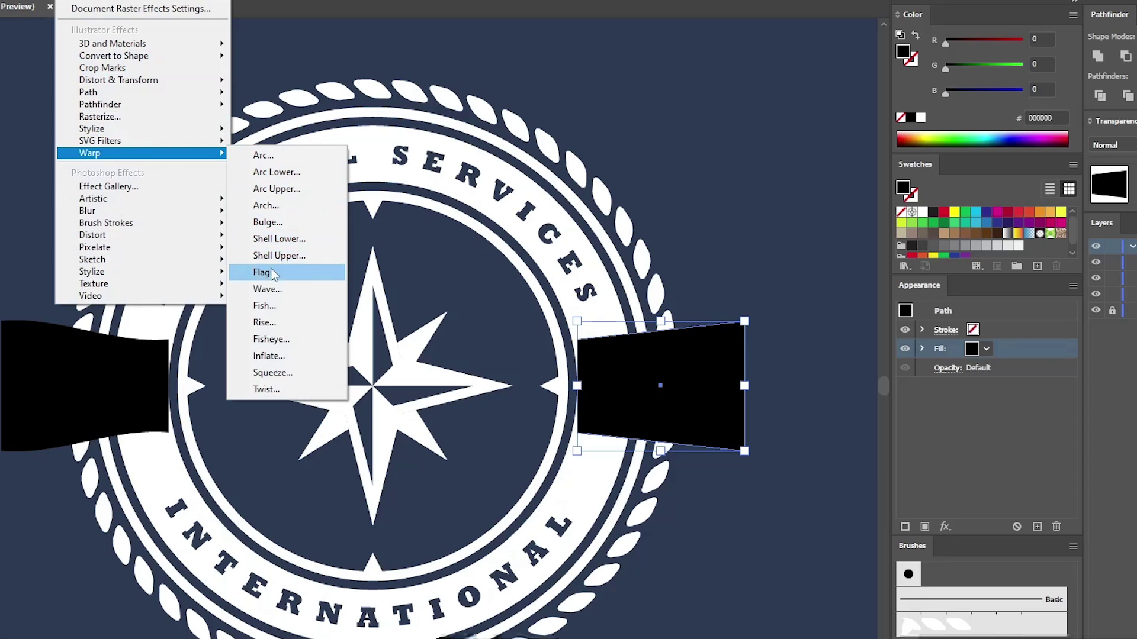
{"action": "left_click", "coordinate": [270, 306]}
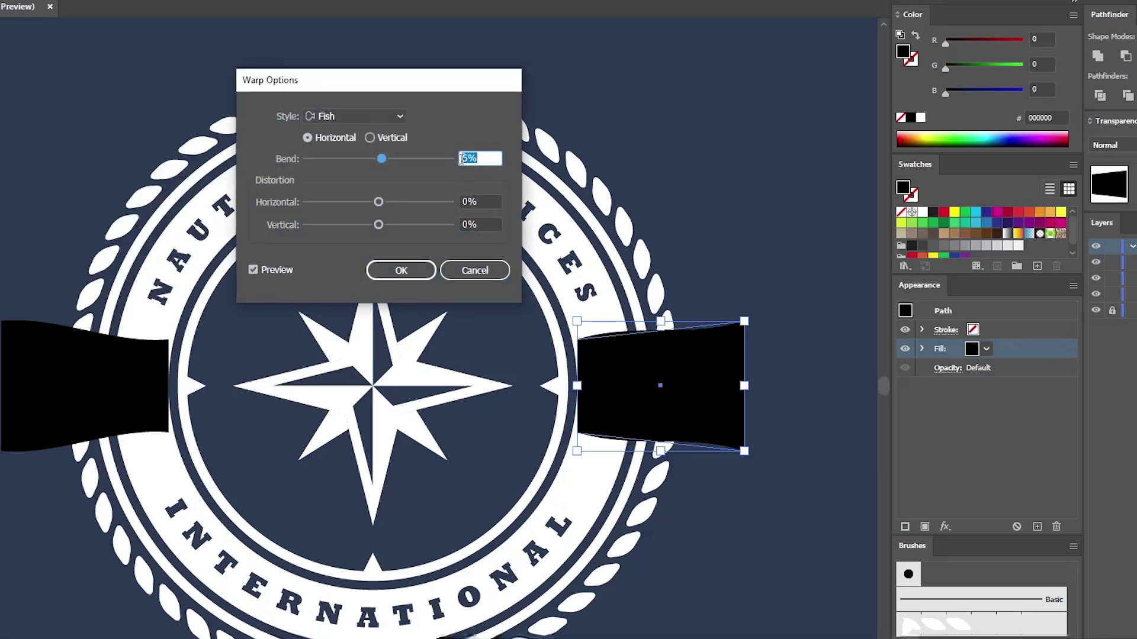
{"action": "type", "text": "-"}
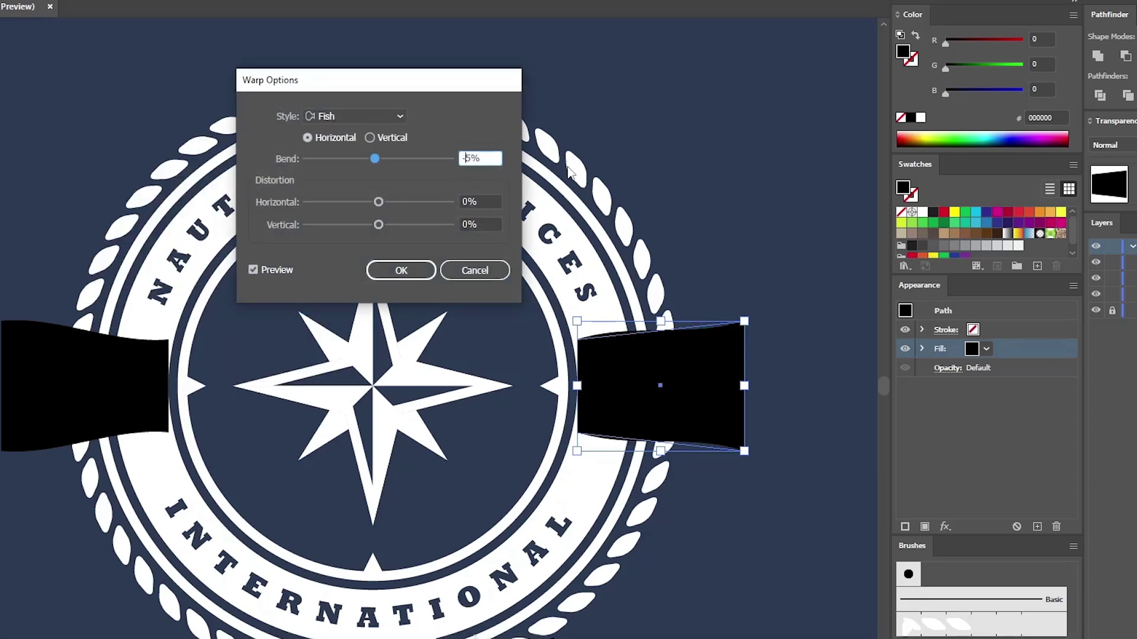
{"action": "left_click", "coordinate": [403, 271]}
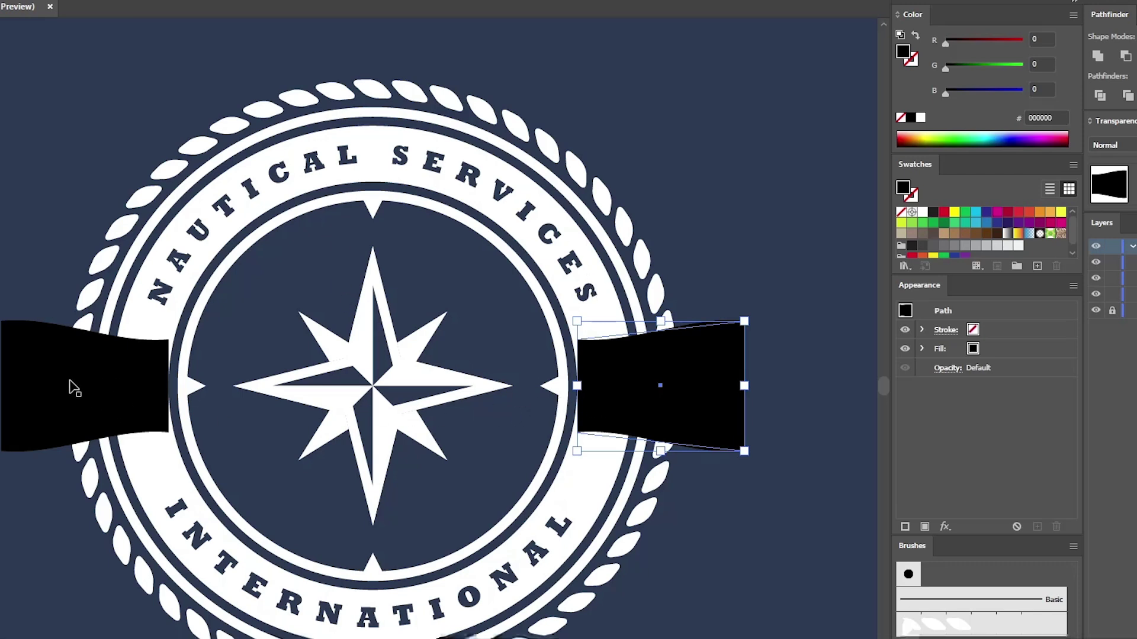
Step: Group the two warped black shapes and use the group as an opacity mask that knocks gaps out of the emblem's left and right sides
{"action": "left_click", "coordinate": [87, 387], "text": "shift"}
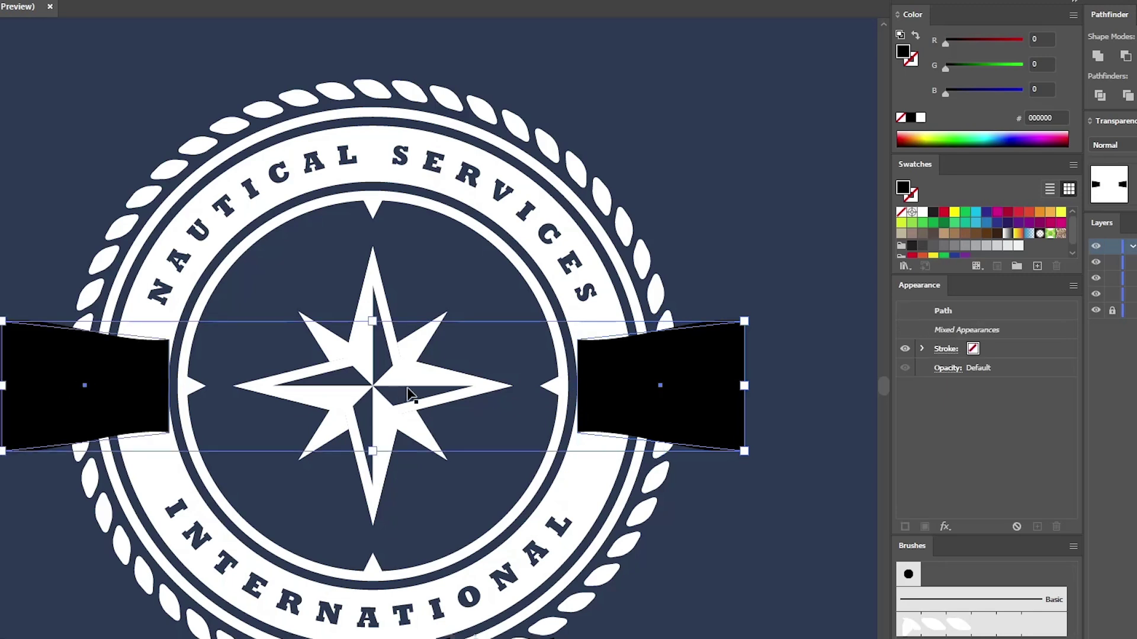
{"action": "key", "text": "a"}
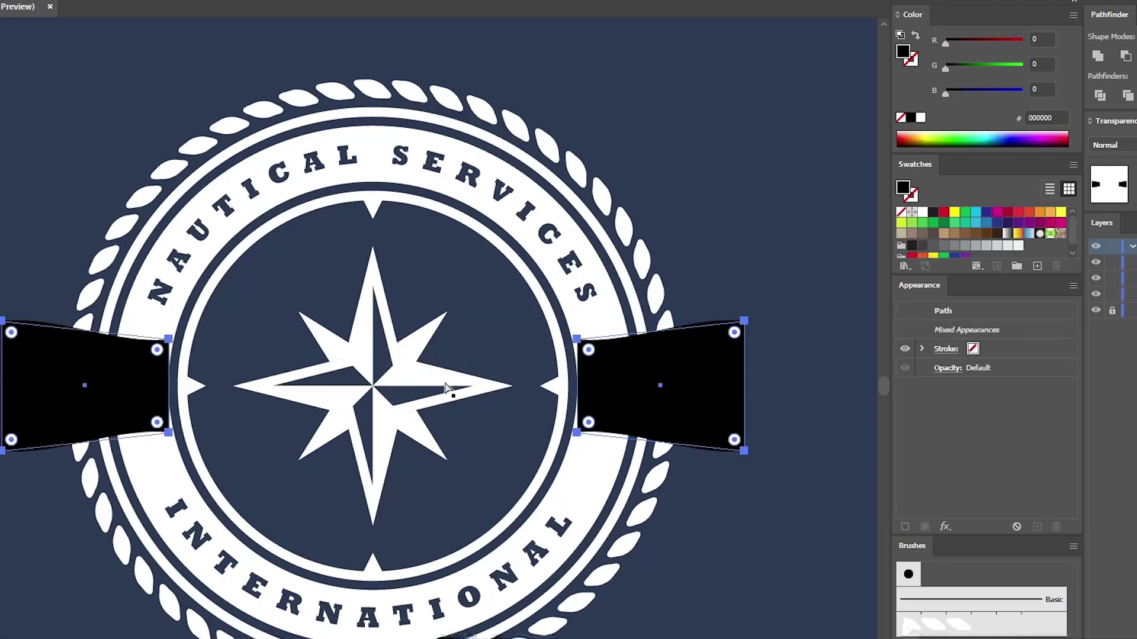
{"action": "key", "text": "ctrl+g"}
{"action": "key", "text": "v"}
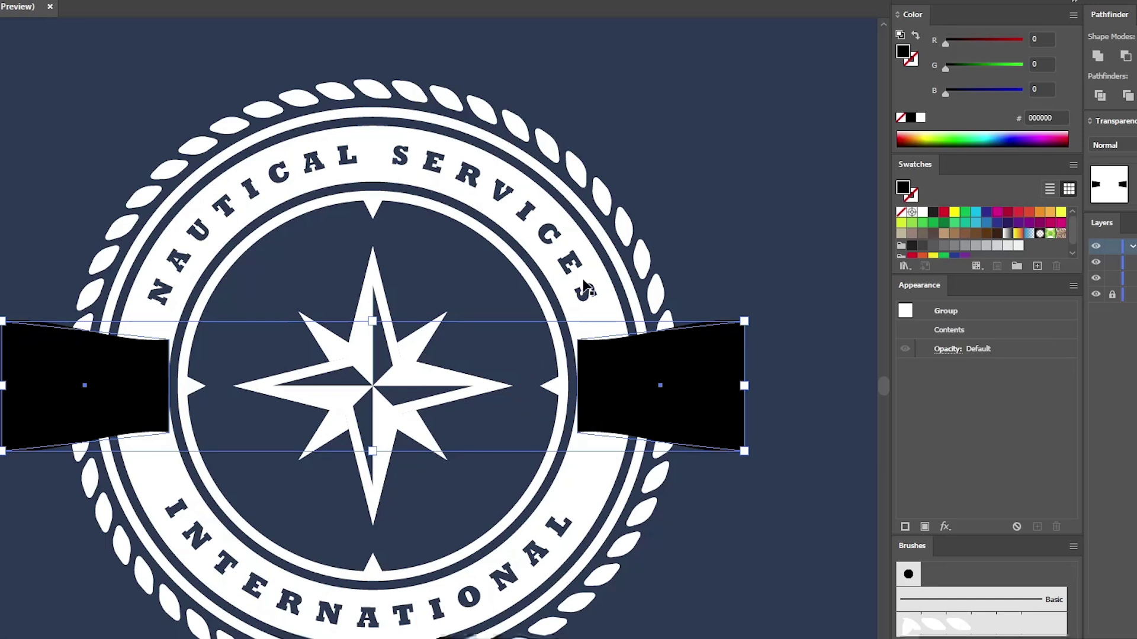
{"action": "left_click", "coordinate": [571, 233], "text": "shift"}
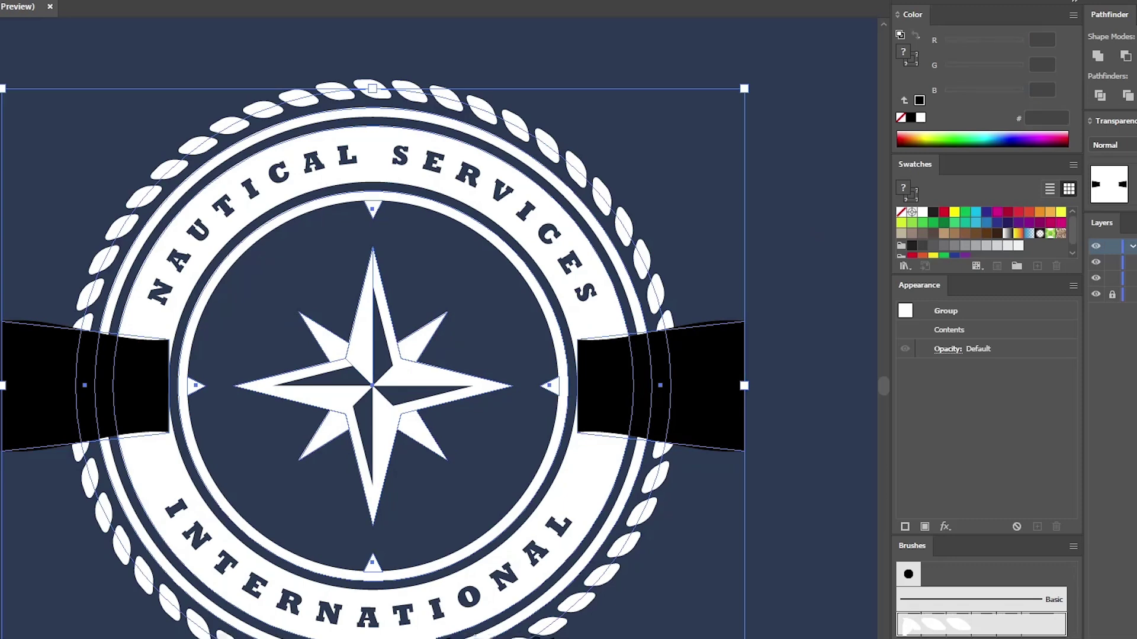
{"action": "key", "text": "ctrl+7"}
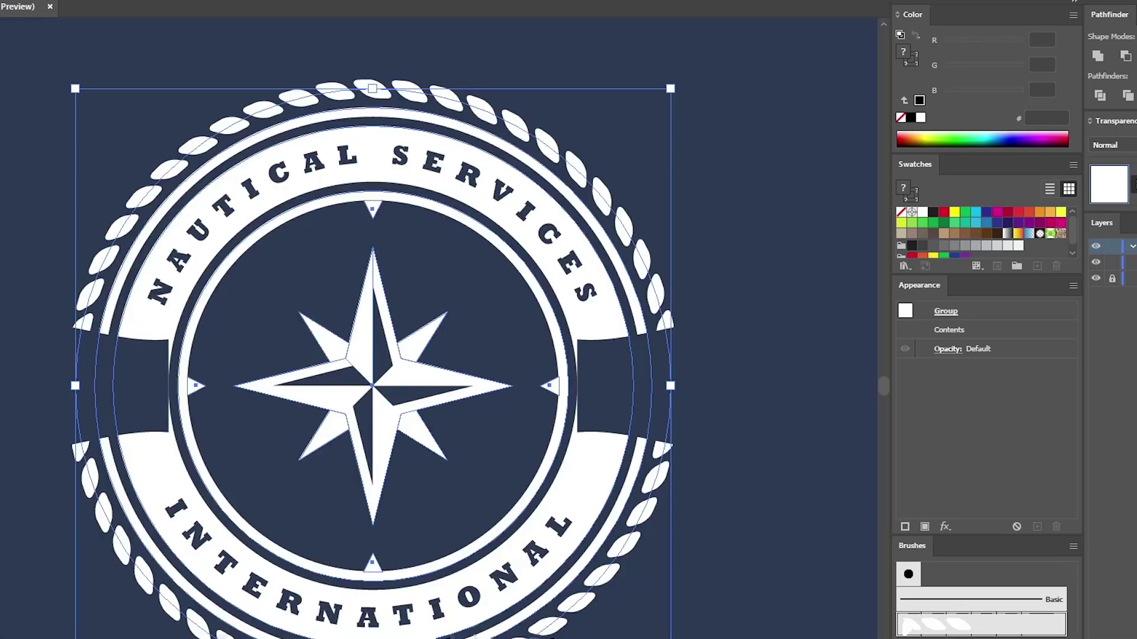
Step: Create a 90 x 50 px rectangle, fill it white, and place it in the emblem's right gap, vertically centered on the star
{"action": "key", "text": "m"}
{"action": "left_click", "coordinate": [261, 373]}
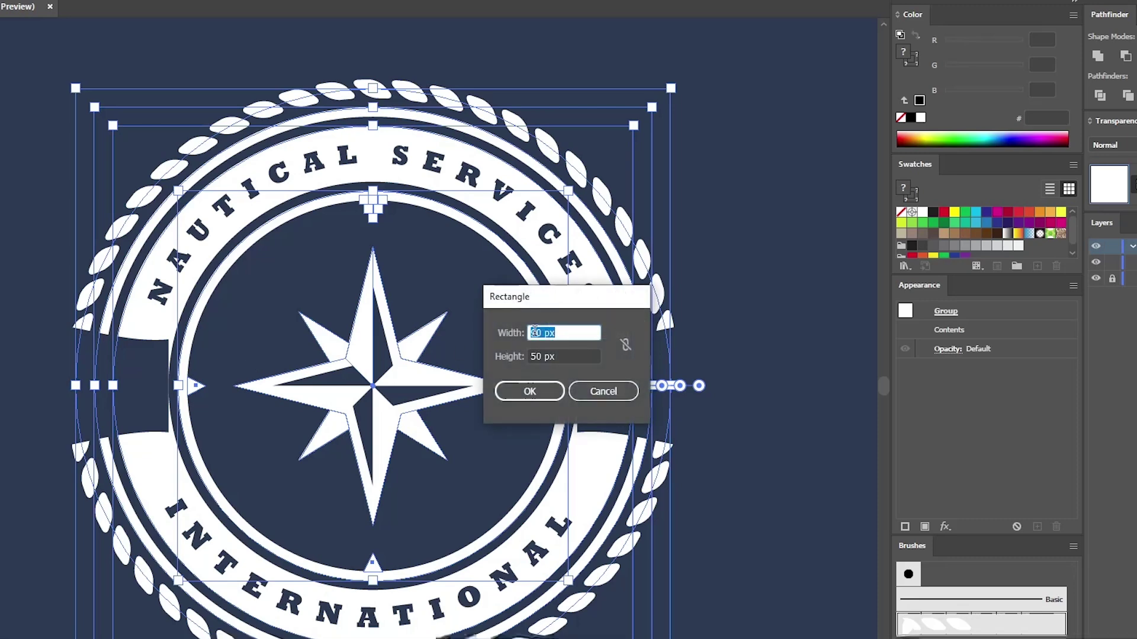
{"action": "key", "text": "Tab"}
{"action": "left_click", "coordinate": [532, 392]}
{"action": "left_click", "coordinate": [1013, 355]}
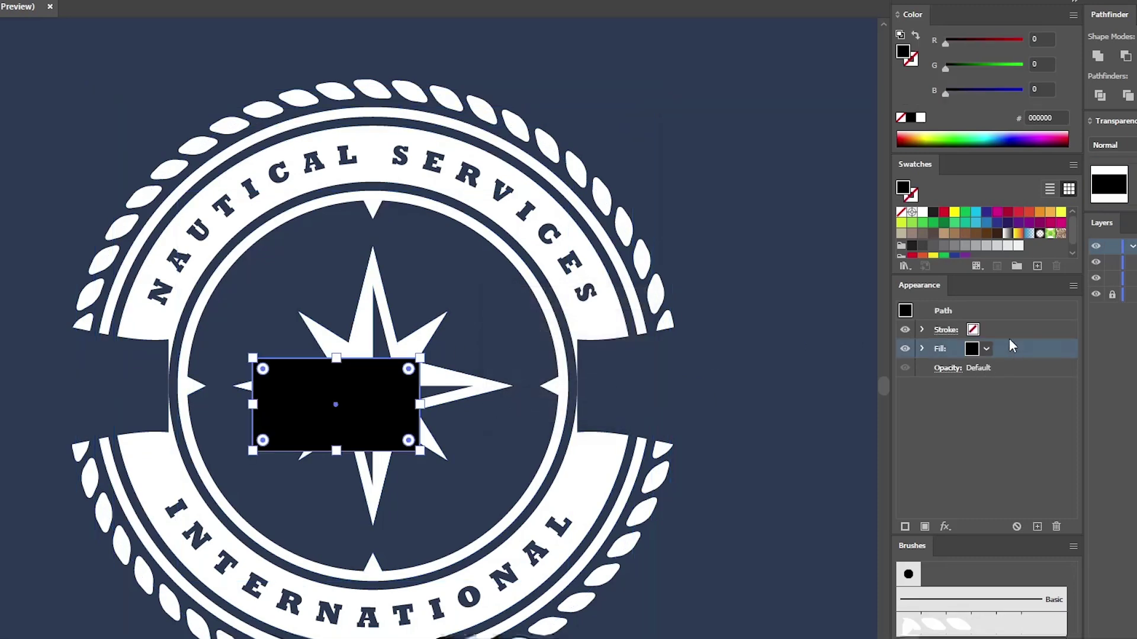
{"action": "left_click", "coordinate": [923, 211]}
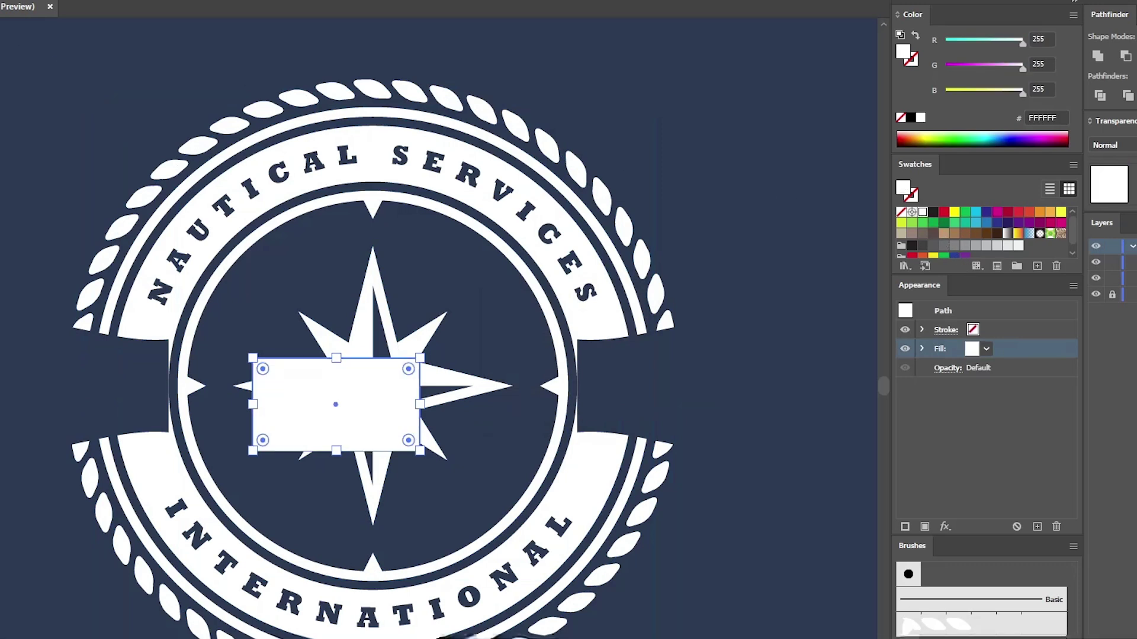
{"action": "left_click_drag", "start_coordinate": [326, 407], "coordinate": [642, 383]}
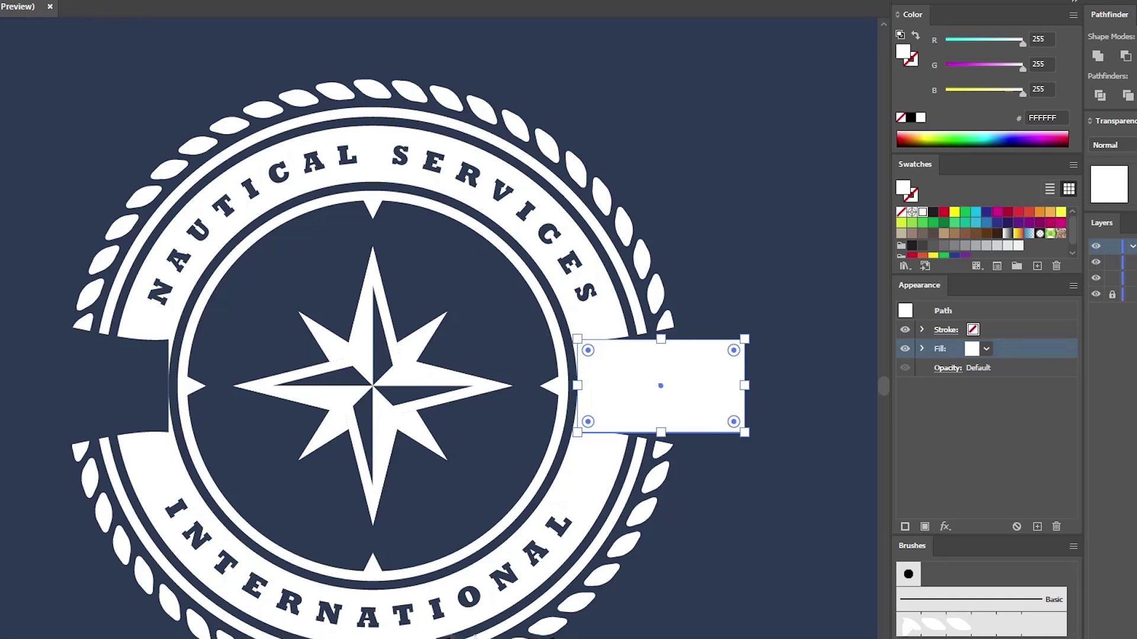
Step: Add anchor points to the white rectangle and pull the middle one on its outer edge inward to form a swallowtail ribbon end
{"action": "left_click", "coordinate": [0, 0]}
{"action": "mouse_move", "coordinate": [137, 319]}
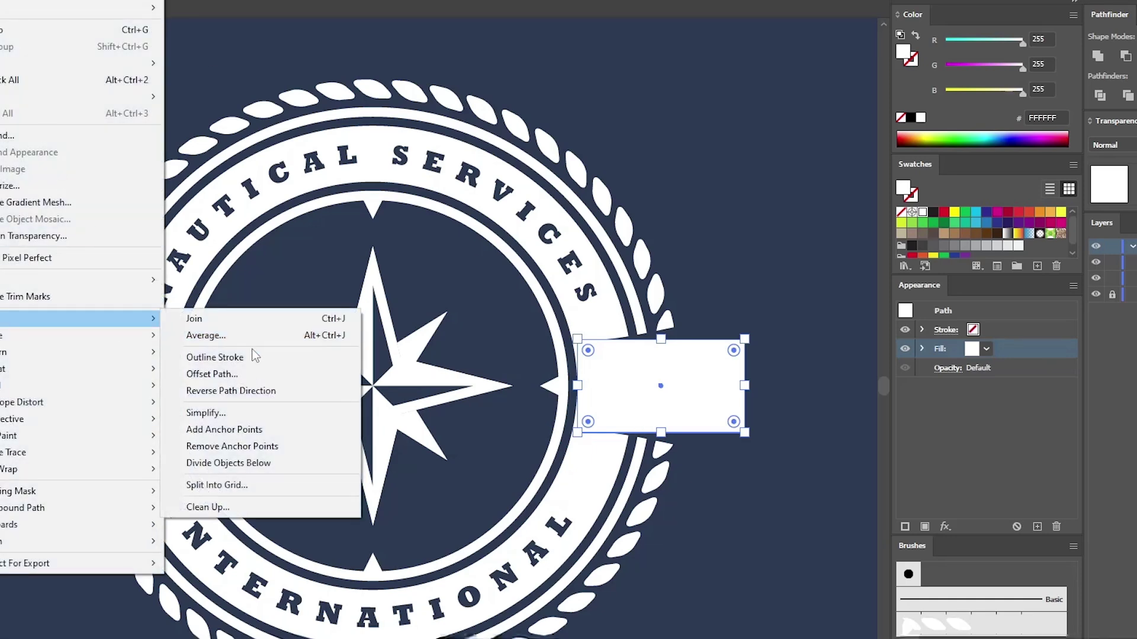
{"action": "left_click", "coordinate": [237, 428]}
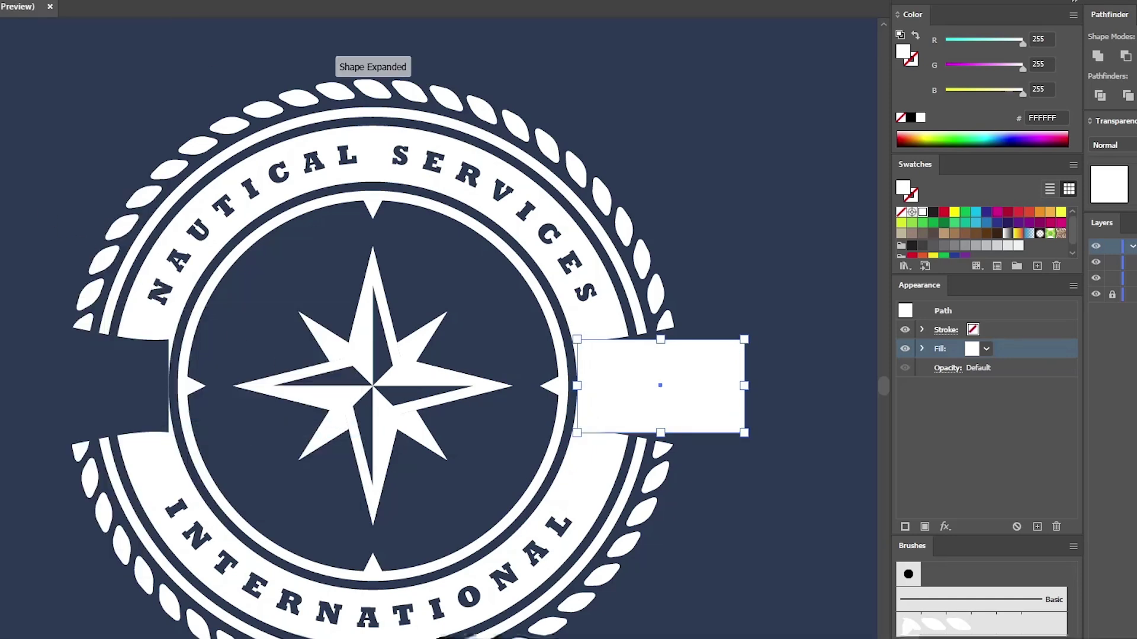
{"action": "key", "text": "a"}
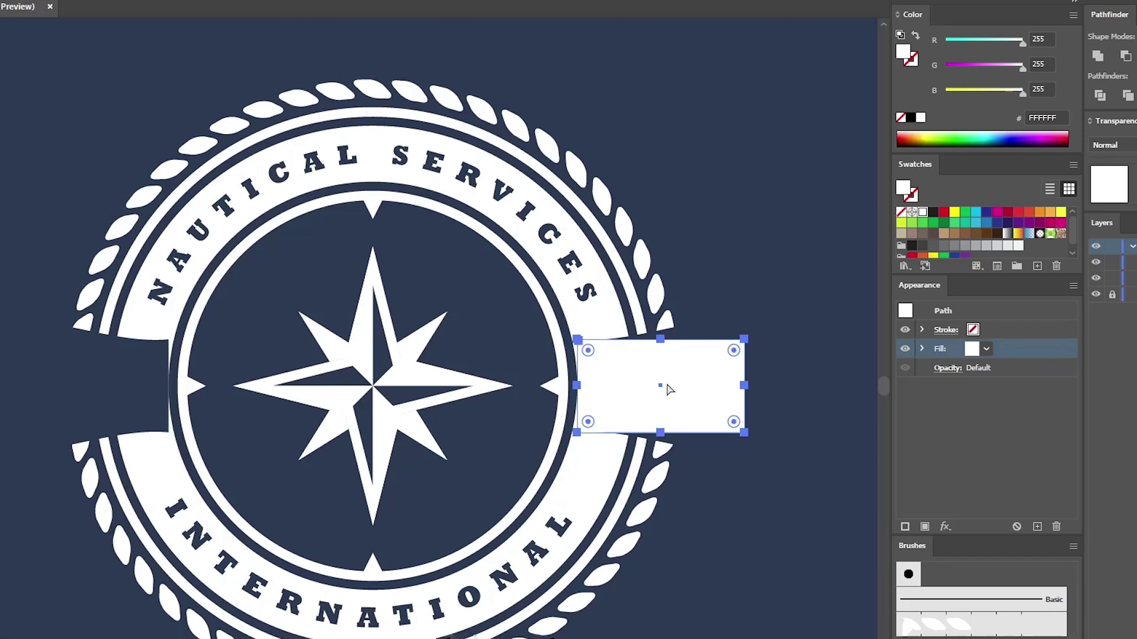
{"action": "left_click", "coordinate": [745, 386]}
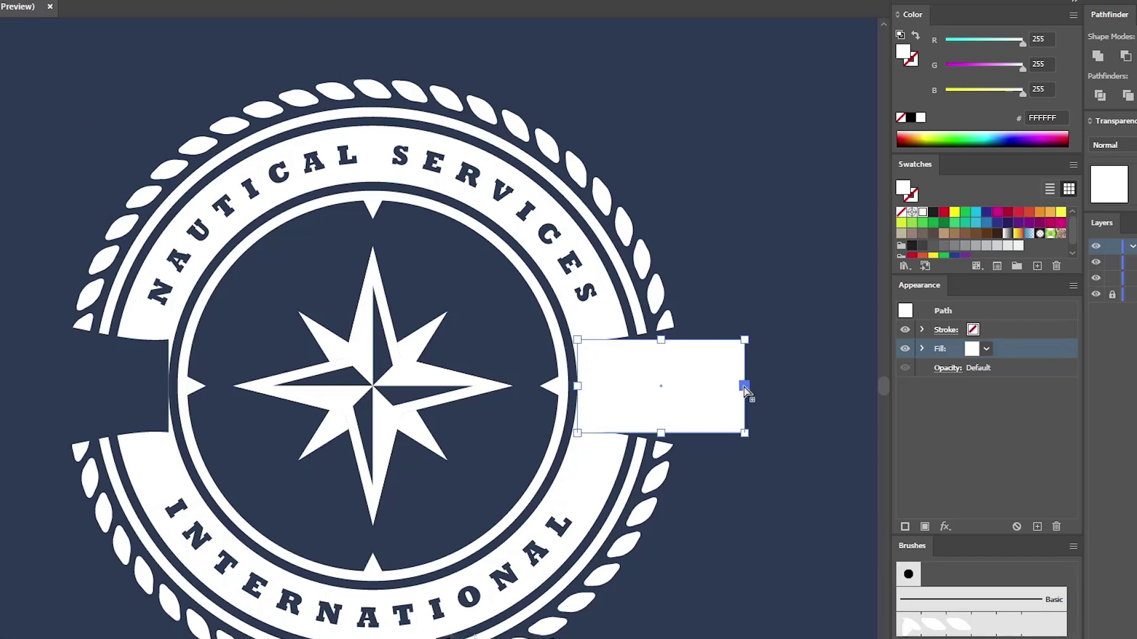
{"action": "left_click_drag", "start_coordinate": [744, 386], "coordinate": [707, 386]}
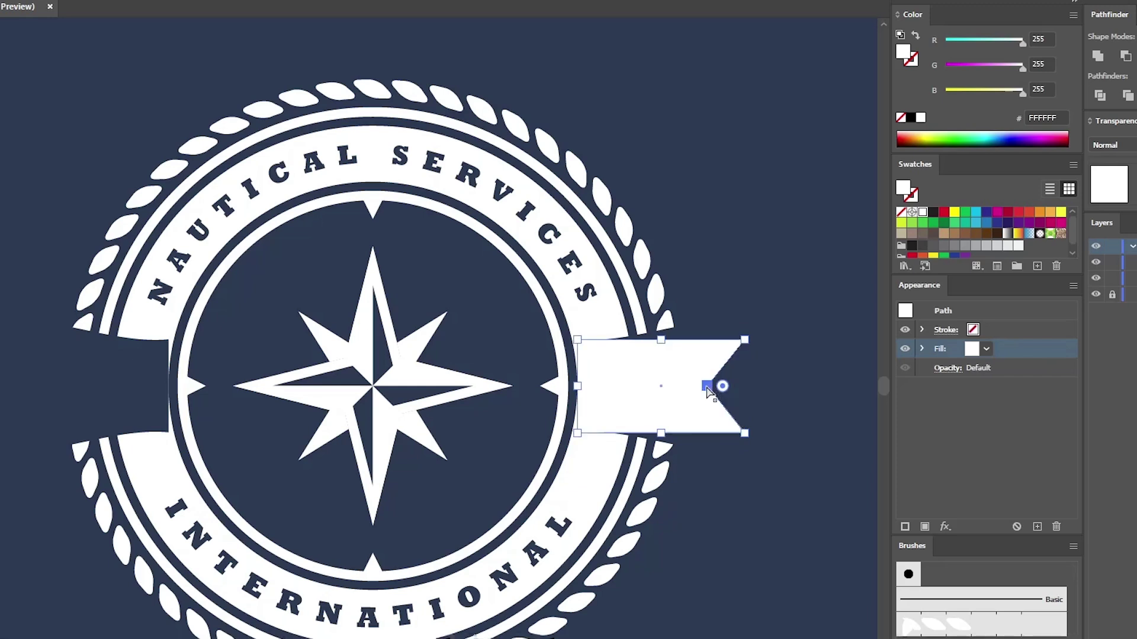
Step: Duplicate the white swallowtail ribbon into the emblem's left gap and flip it so its notch faces outward
{"action": "left_click", "coordinate": [652, 387]}
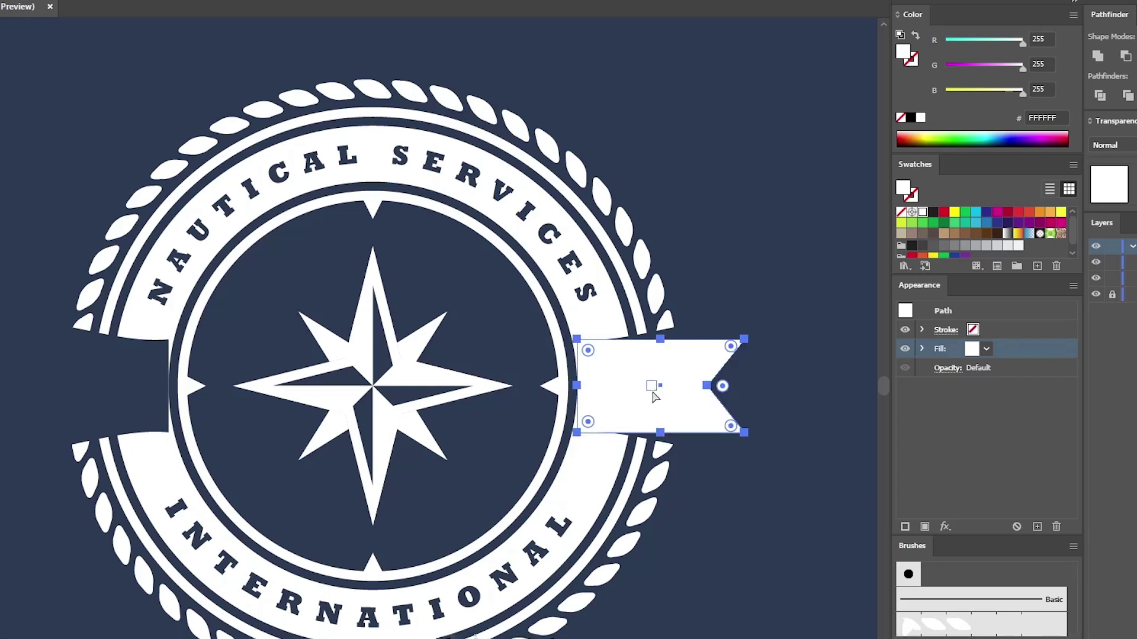
{"action": "left_click_drag", "start_coordinate": [646, 368], "coordinate": [70, 362]}
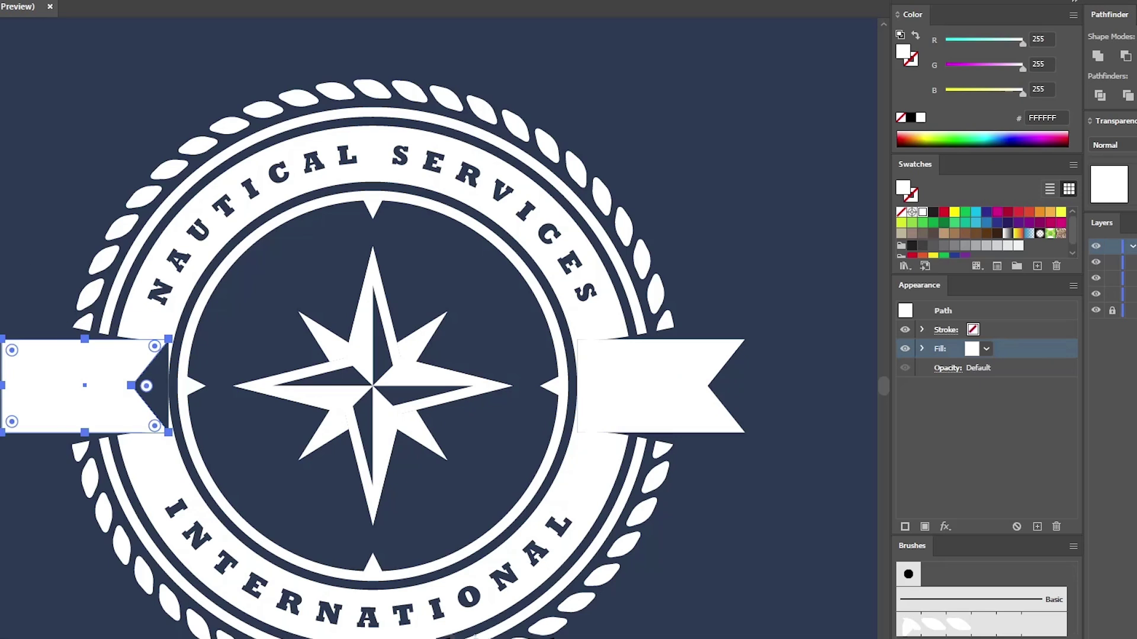
{"action": "left_click_drag", "start_coordinate": [178, 336], "coordinate": [107, 391]}
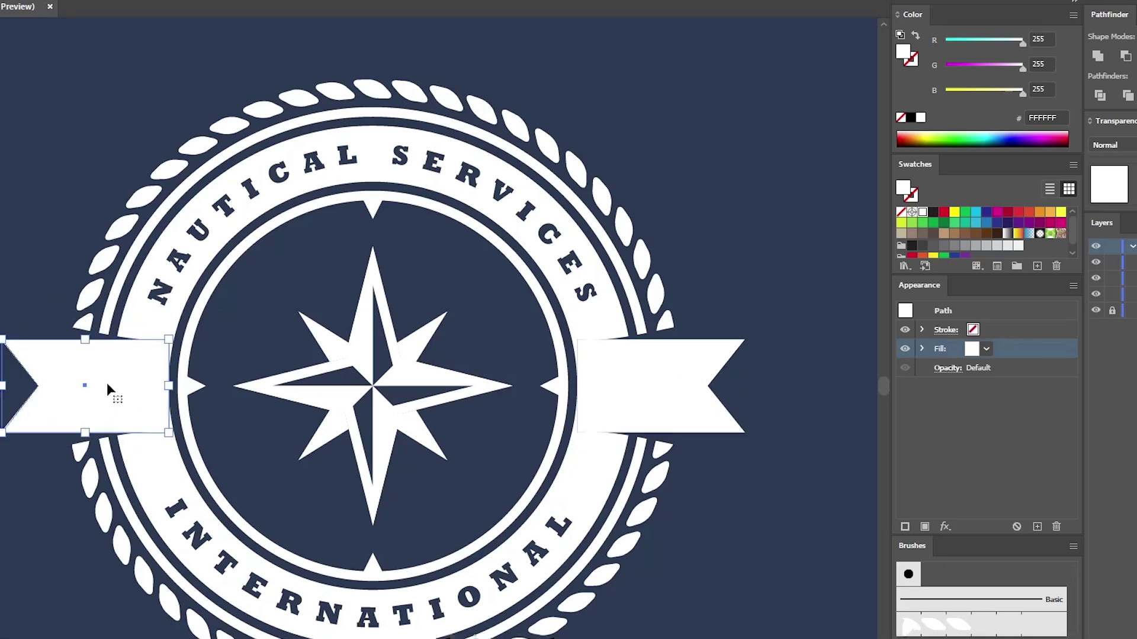
Step: Apply a horizontal Fish warp with a 5% bend to the left ribbon end
{"action": "left_click", "coordinate": [68, 0]}
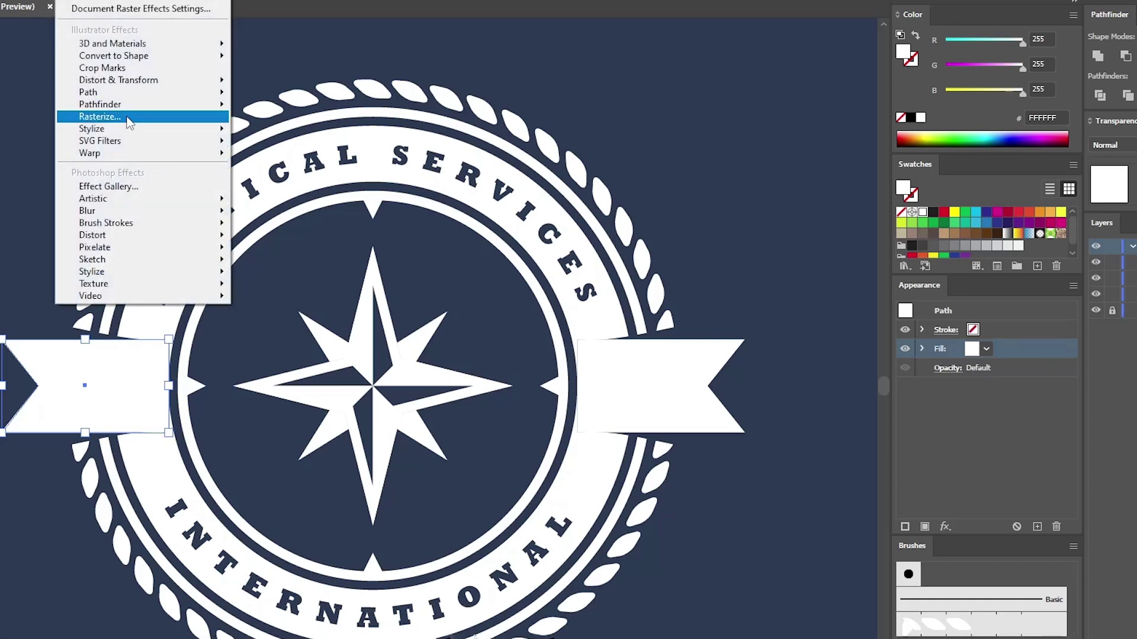
{"action": "mouse_move", "coordinate": [122, 156]}
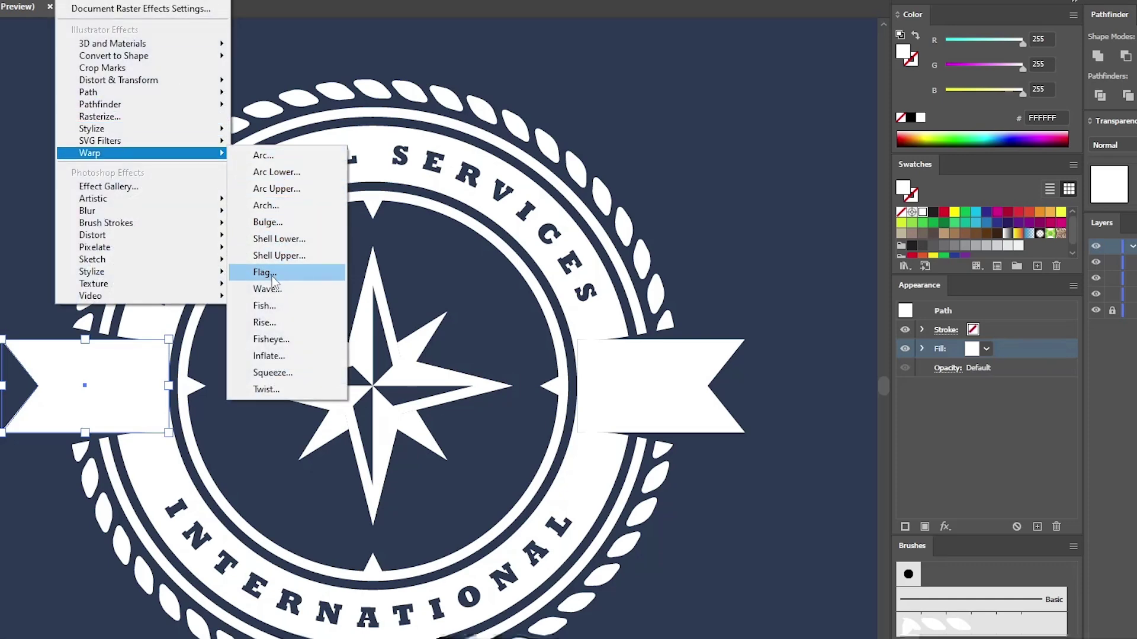
{"action": "left_click", "coordinate": [270, 303]}
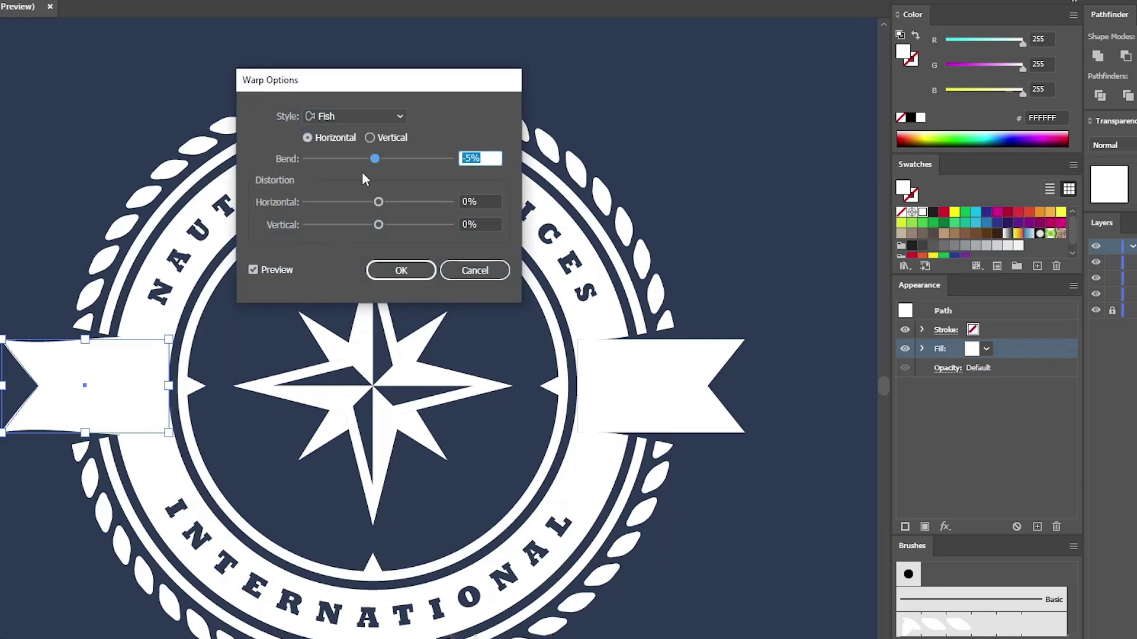
{"action": "left_click", "coordinate": [306, 138]}
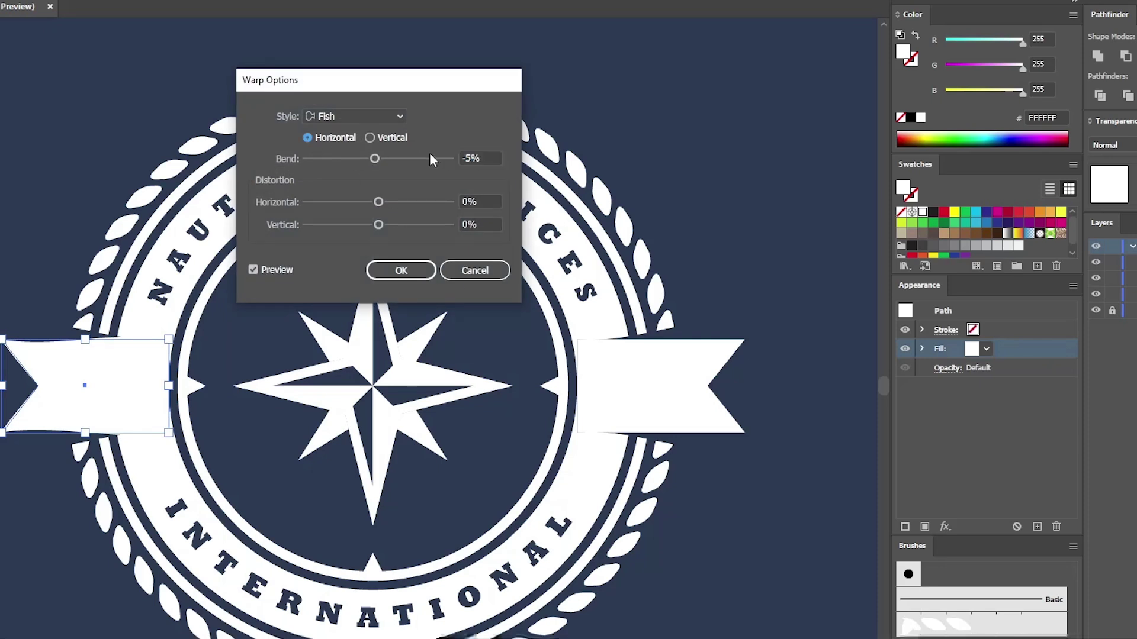
{"action": "left_click_drag", "start_coordinate": [491, 158], "coordinate": [459, 160]}
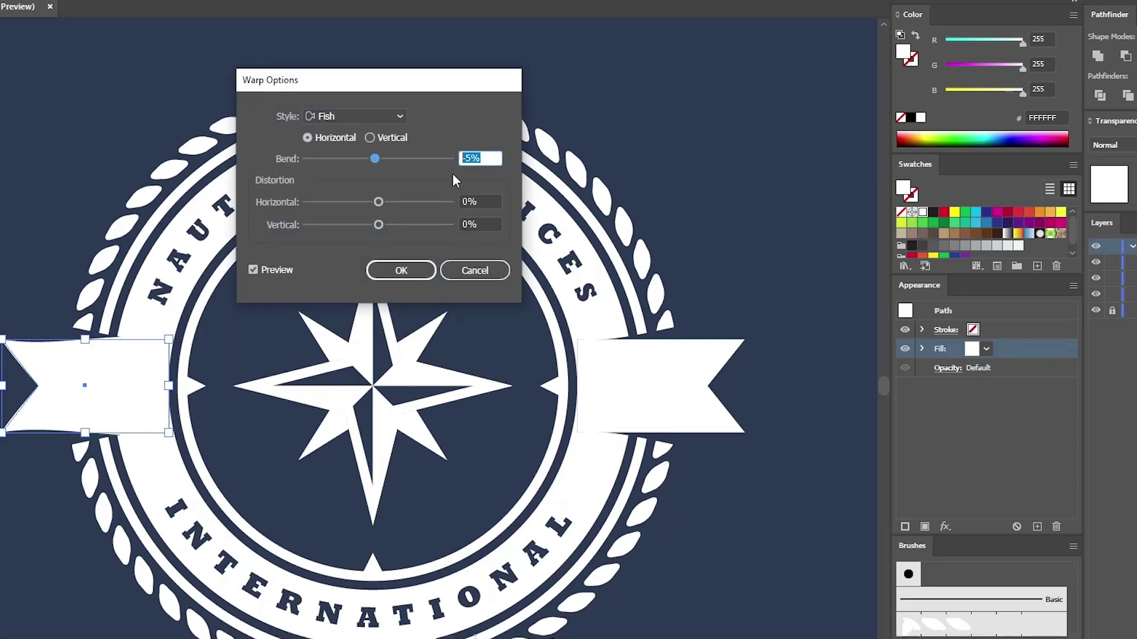
{"action": "type", "text": "5"}
{"action": "left_click", "coordinate": [402, 270]}
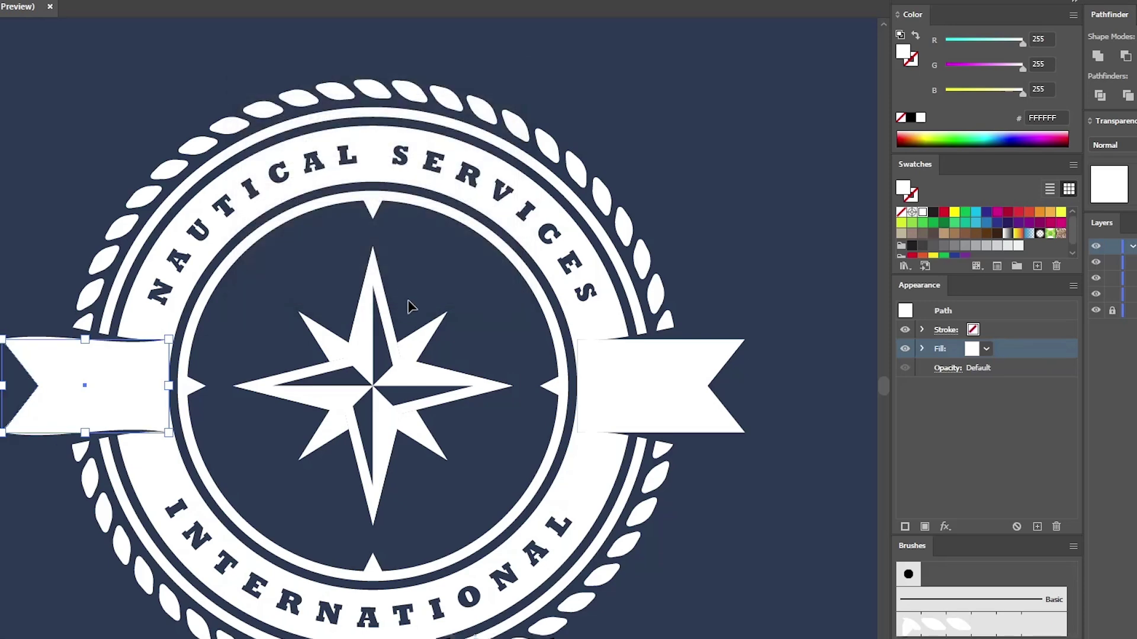
Step: Apply a horizontal Fish warp with a -5% bend to the right ribbon end, then deselect it
{"action": "left_click", "coordinate": [648, 379]}
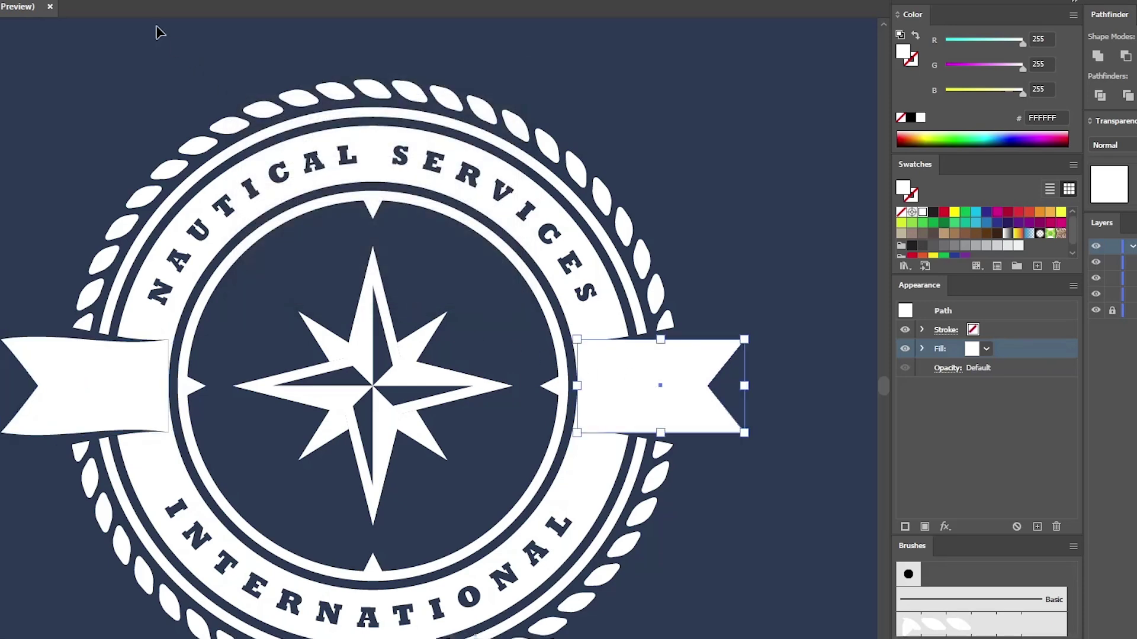
{"action": "left_click", "coordinate": [68, 0]}
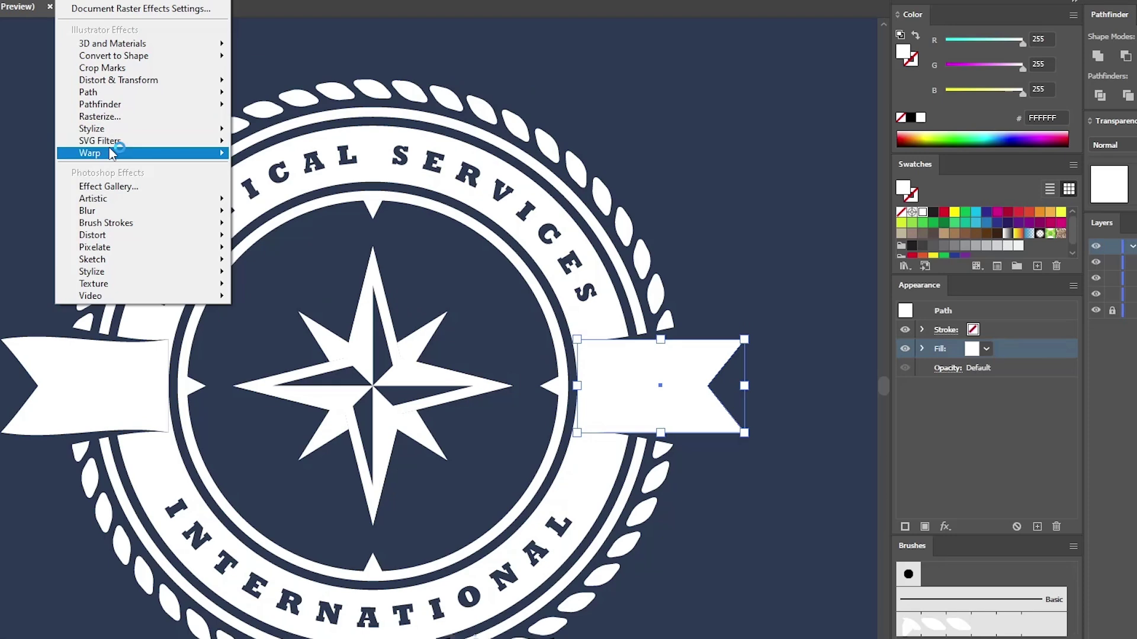
{"action": "mouse_move", "coordinate": [125, 153]}
{"action": "left_click", "coordinate": [265, 306]}
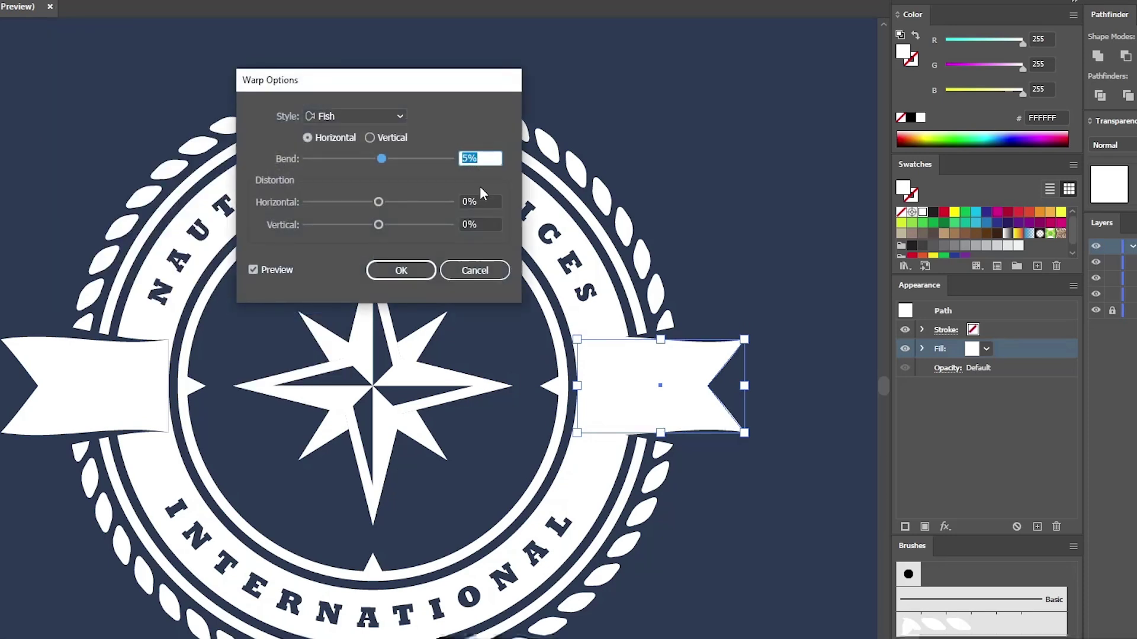
{"action": "left_click", "coordinate": [462, 158]}
{"action": "type", "text": "-"}
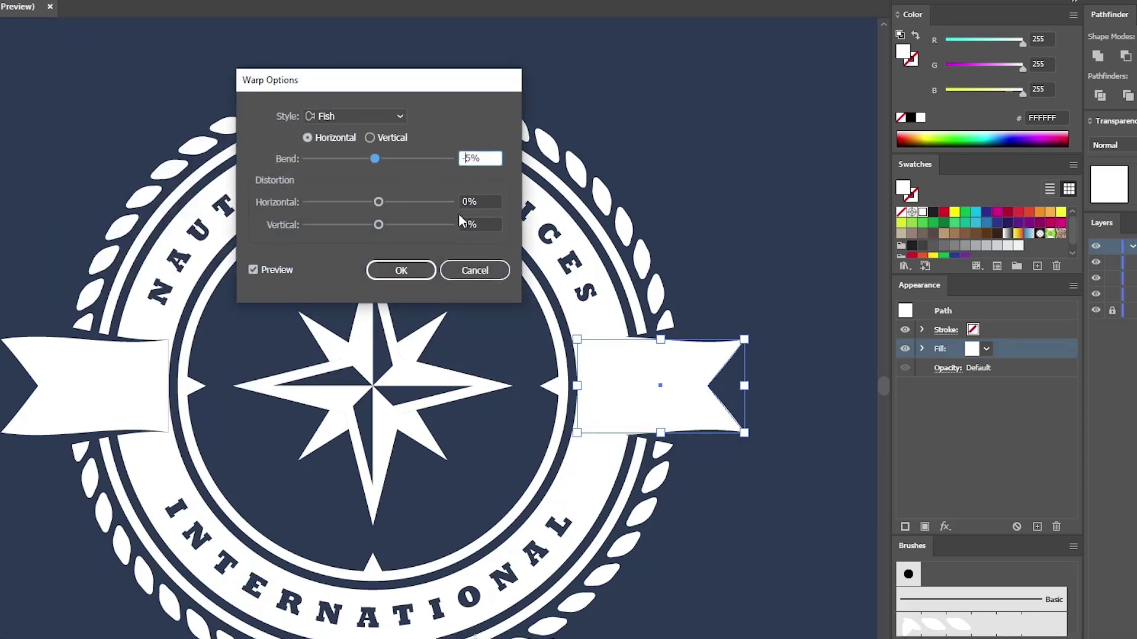
{"action": "left_click", "coordinate": [401, 271]}
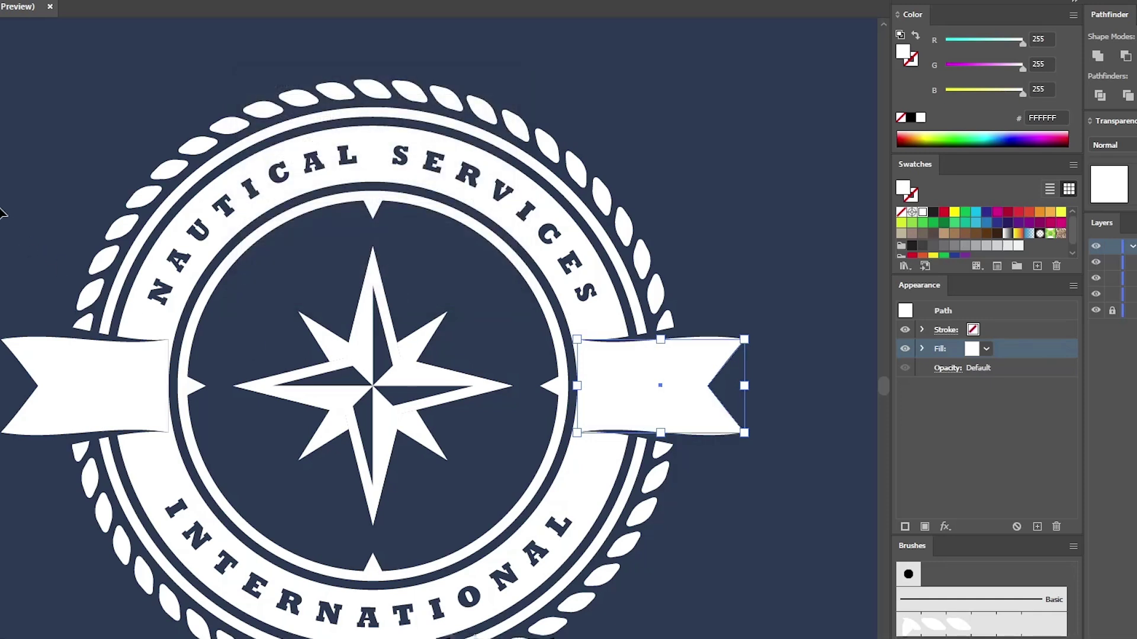
{"action": "left_click", "coordinate": [3, 212]}
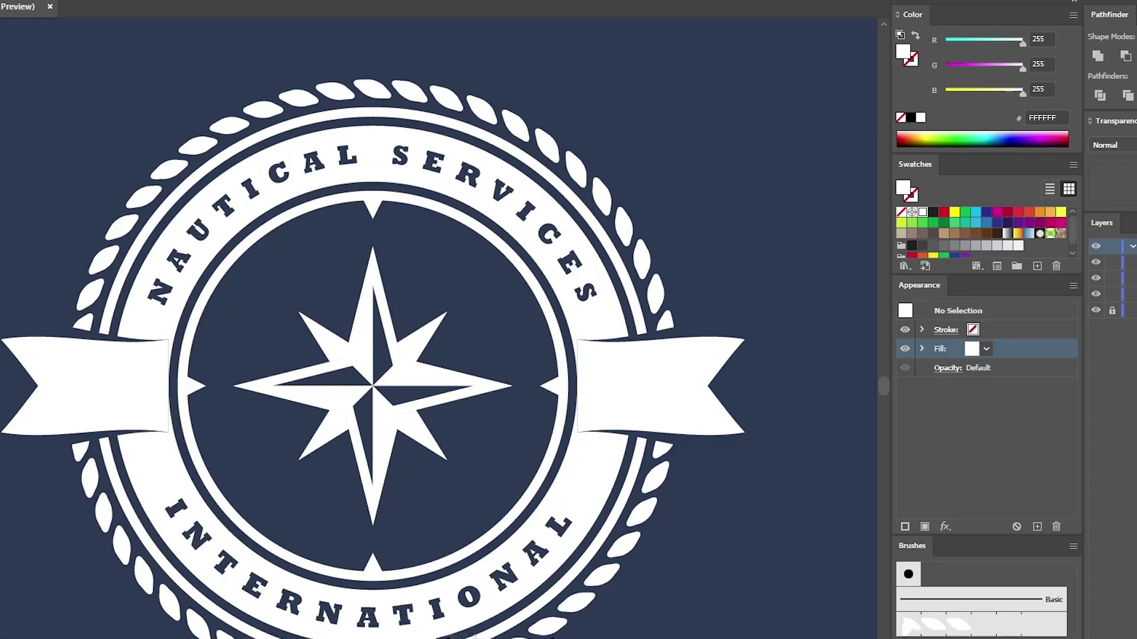
Step: Add the text "19" in black italic lettering on the left ribbon end
{"action": "type", "text": "chu"}
{"action": "left_click", "coordinate": [88, 388]}
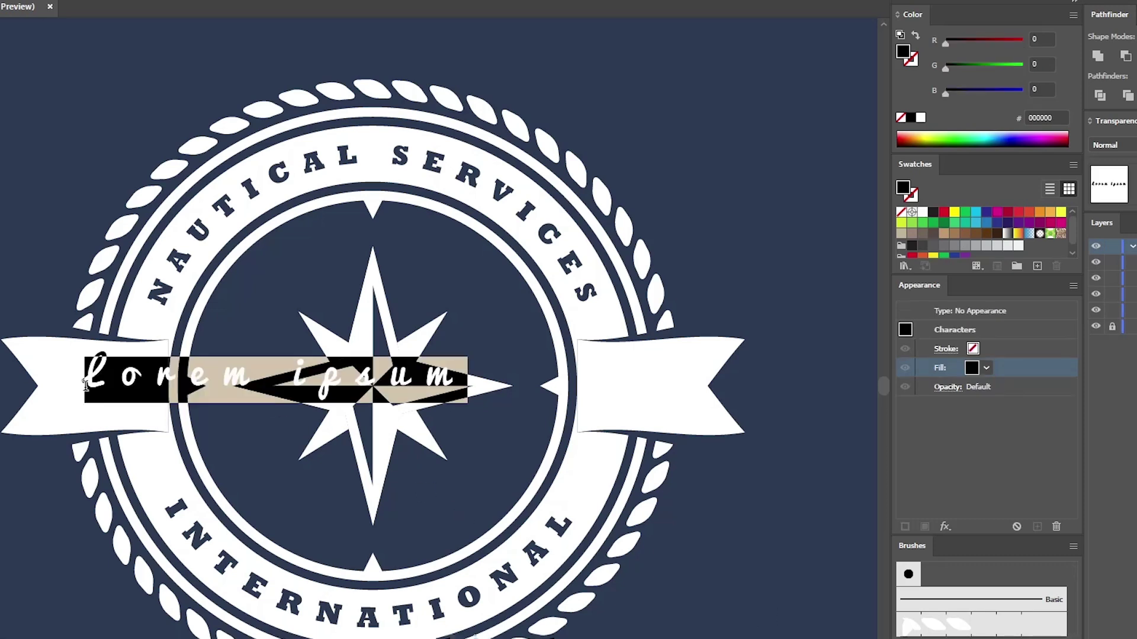
{"action": "type", "text": "19"}
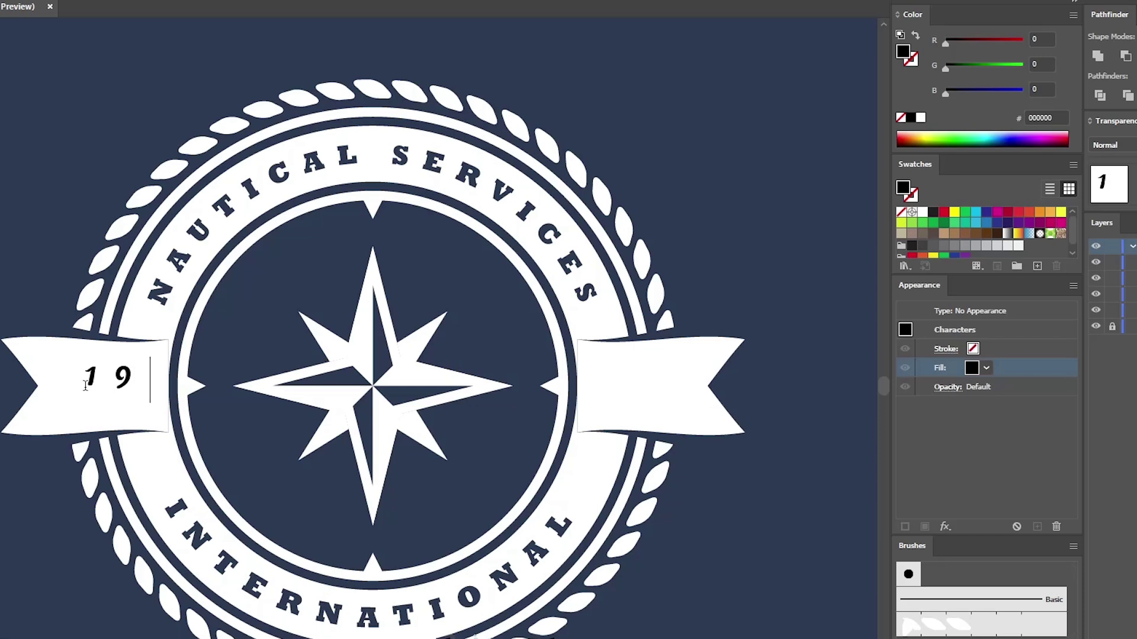
{"action": "key", "text": "Escape"}
Step: Duplicate the "19" text onto the right ribbon end and change the copy to "38"
{"action": "left_click_drag", "start_coordinate": [121, 382], "coordinate": [652, 395]}
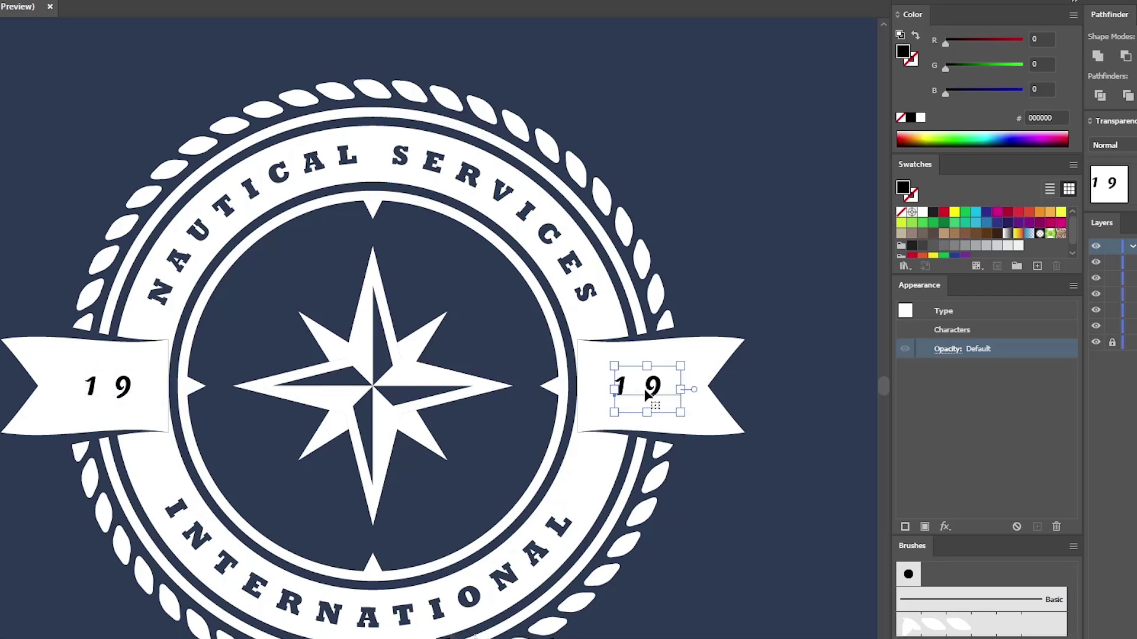
{"action": "double_click", "coordinate": [650, 389]}
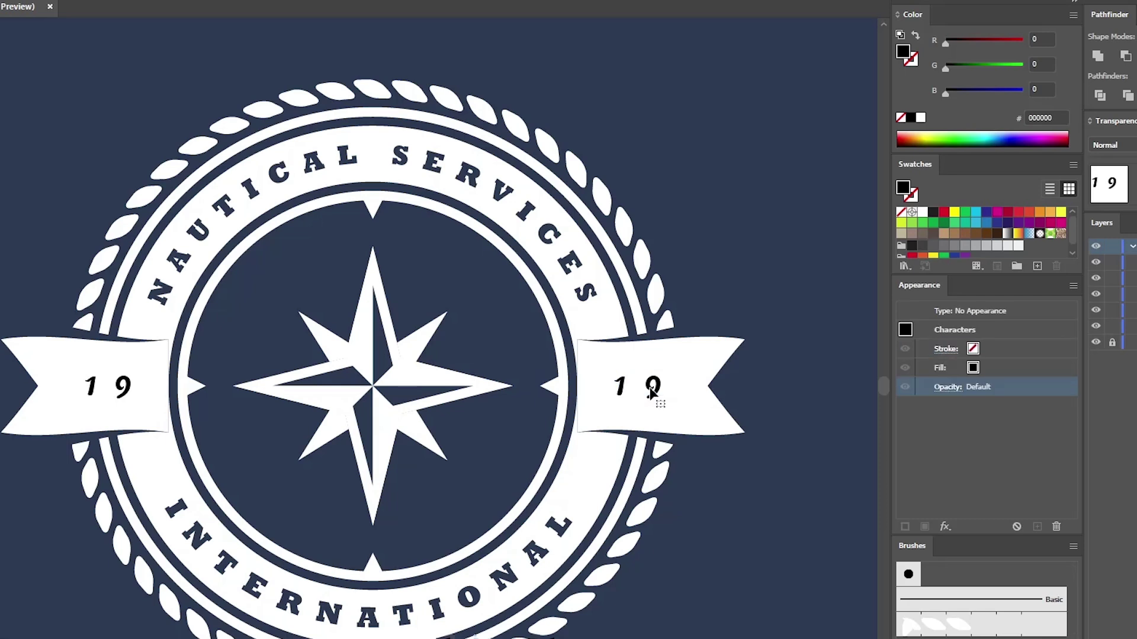
{"action": "key", "text": "ctrl+a"}
{"action": "type", "text": "38"}
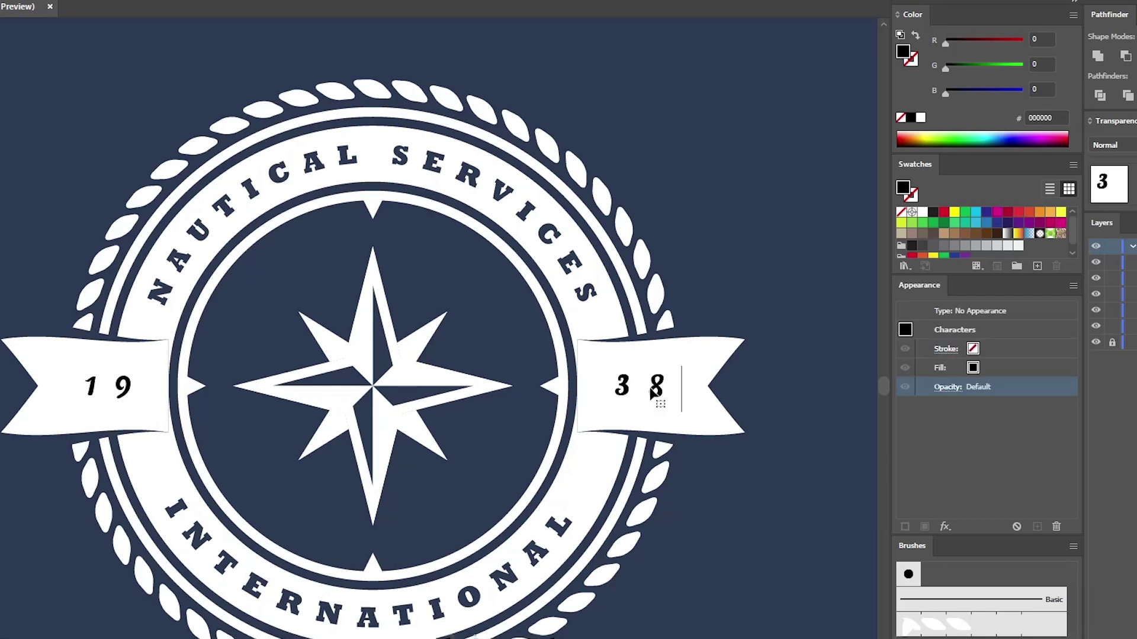
{"action": "key", "text": "Escape"}
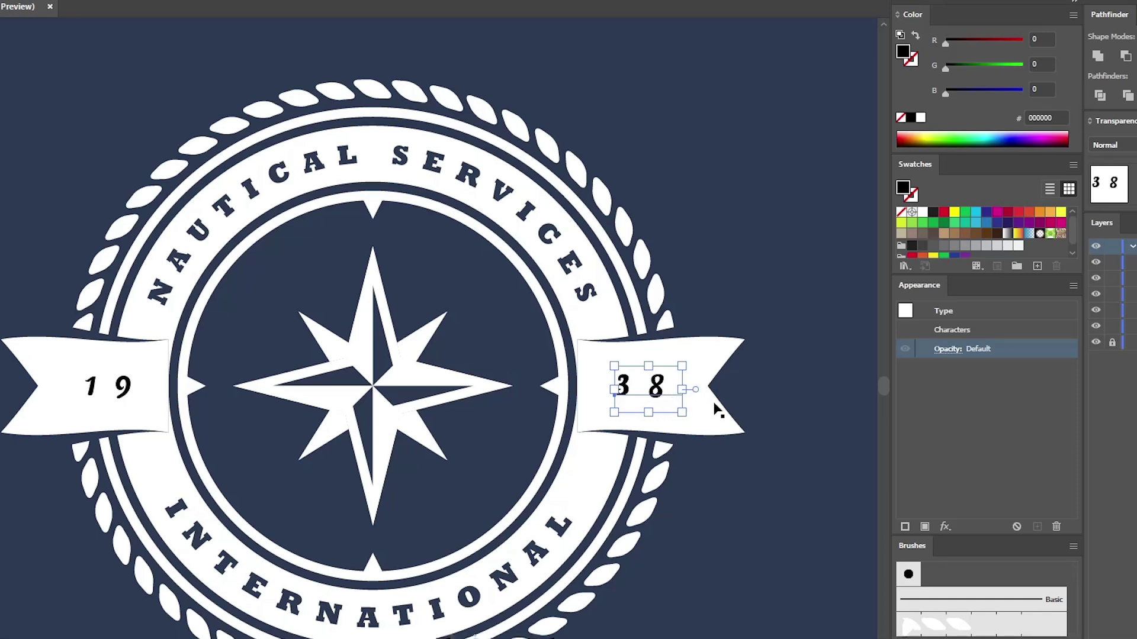
Step: Use the "38" and "19" as opacity masks that knock each number out of its own ribbon end
{"action": "left_click", "coordinate": [711, 353], "text": "shift"}
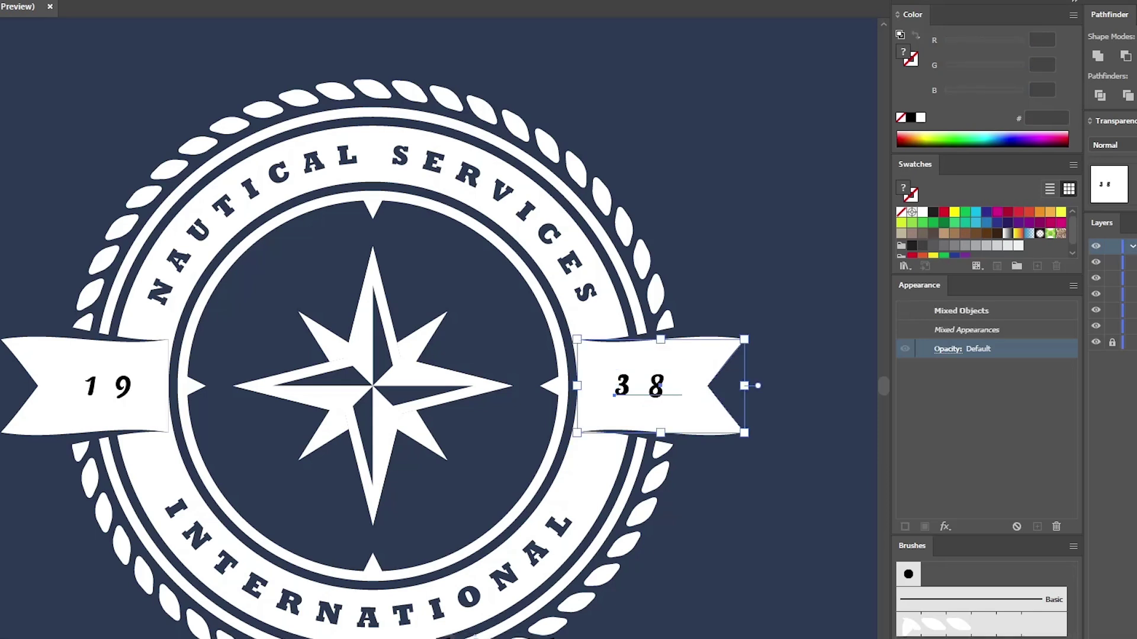
{"action": "left_click", "coordinate": [1136, 173]}
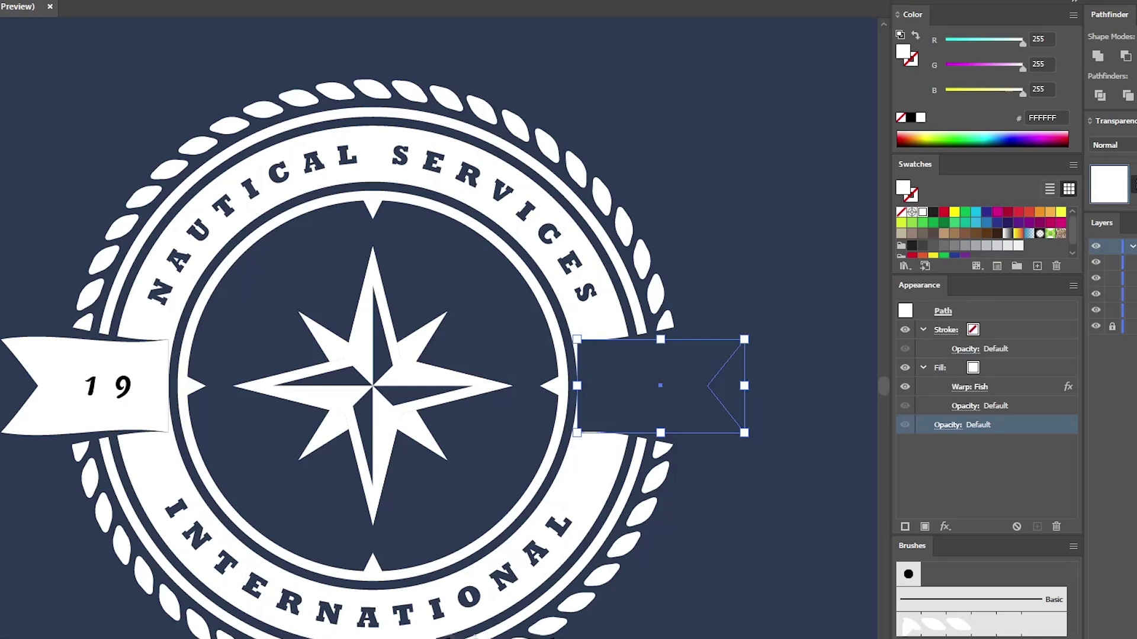
{"action": "left_click", "coordinate": [812, 542]}
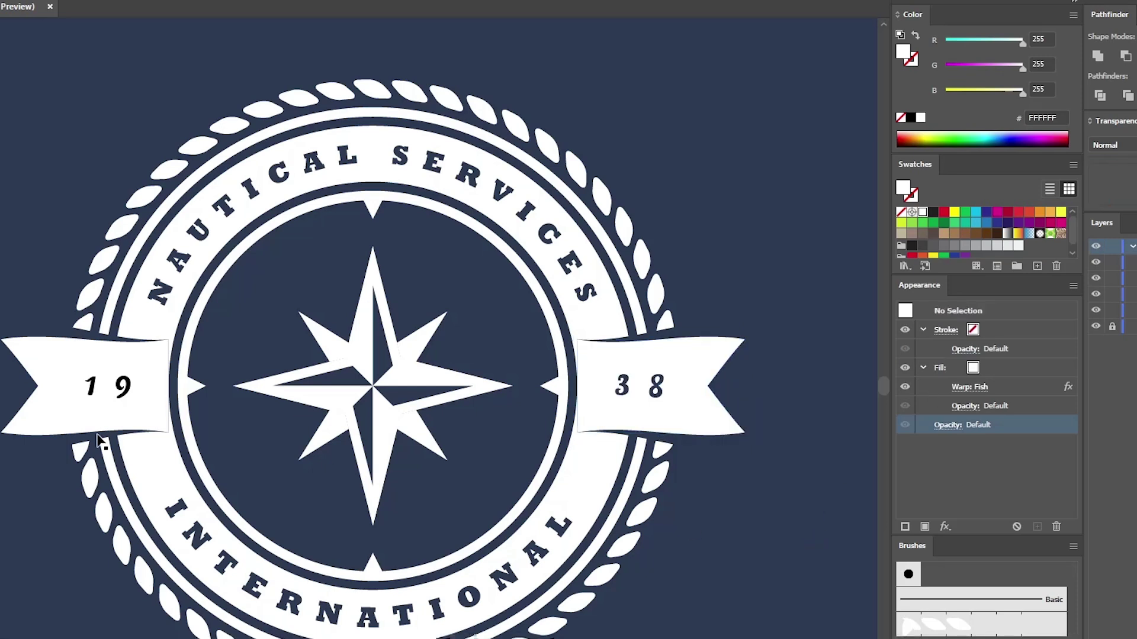
{"action": "left_click", "coordinate": [107, 392]}
{"action": "left_click", "coordinate": [30, 377], "text": "shift"}
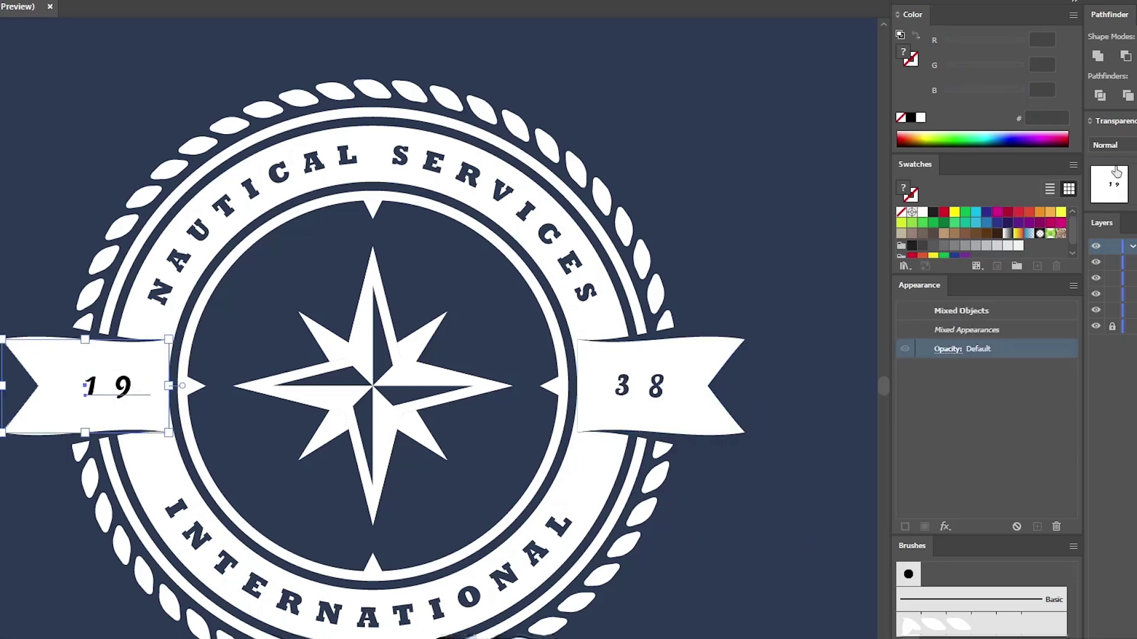
{"action": "left_click", "coordinate": [1136, 173]}
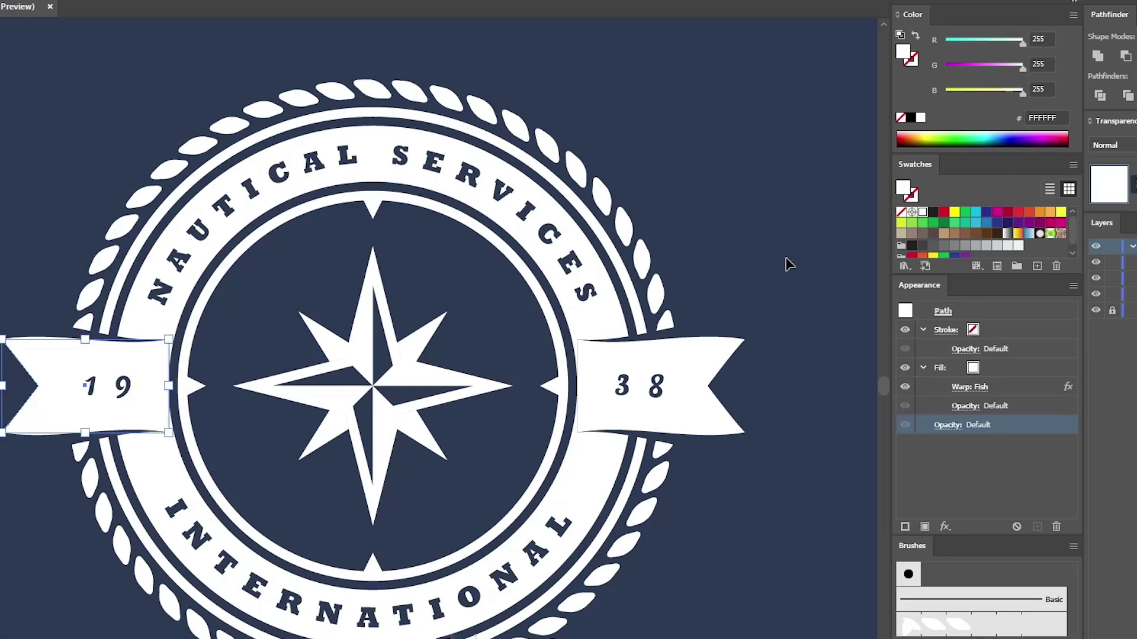
{"action": "left_click", "coordinate": [758, 219]}
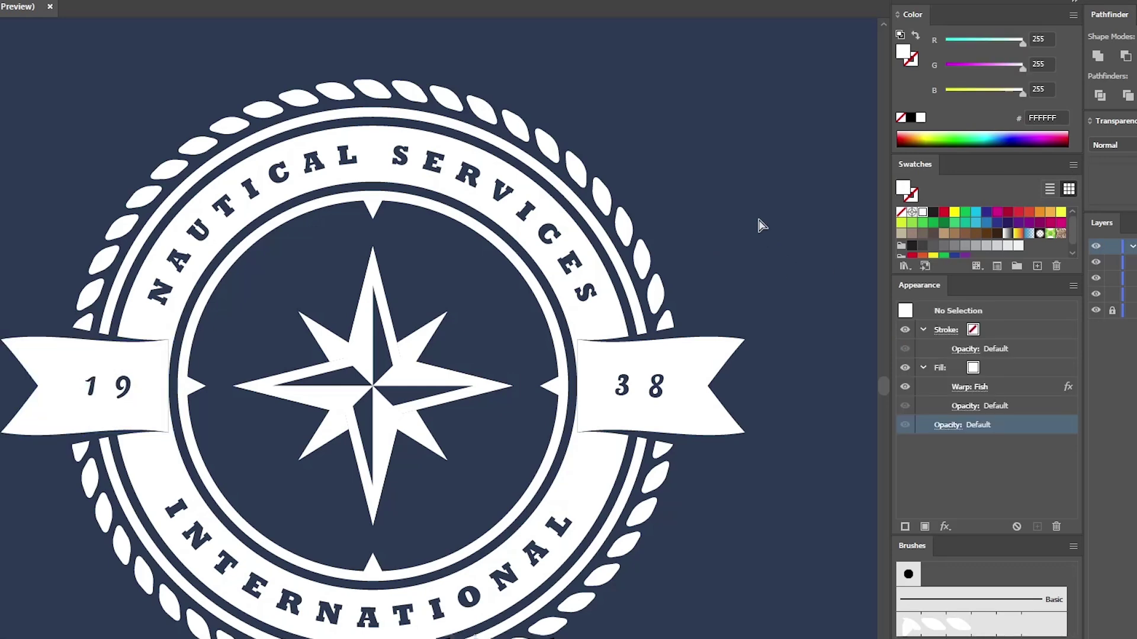
Step: Place the sunset-over-ocean photo from the Nautical Themed Logo folder into the document
{"action": "key", "text": "ctrl+0"}
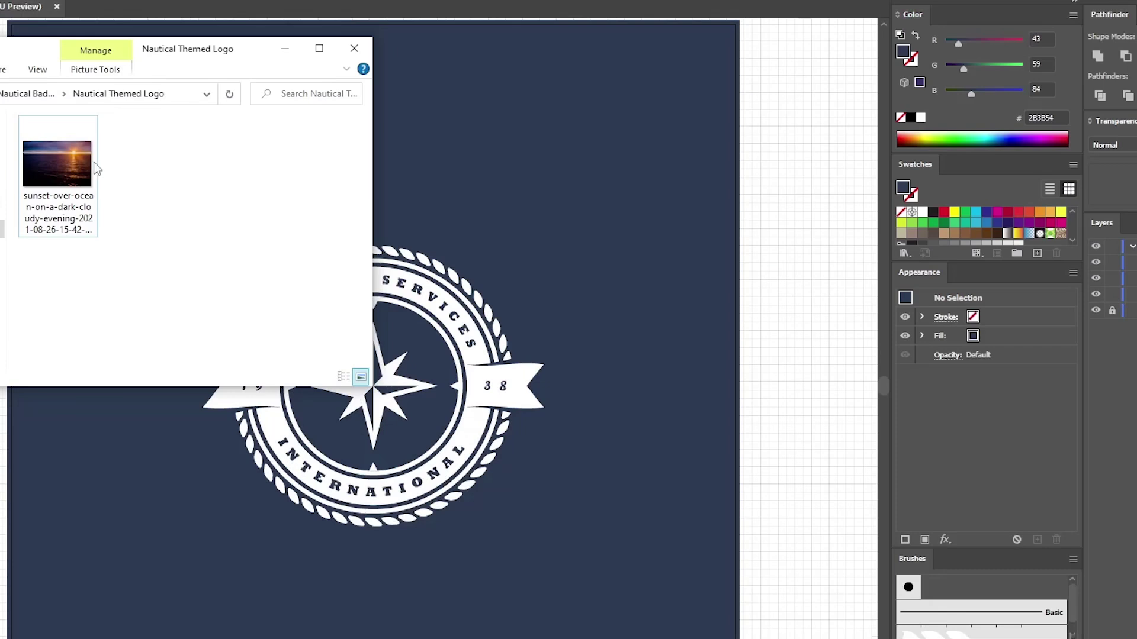
{"action": "left_click_drag", "start_coordinate": [93, 162], "coordinate": [509, 228]}
{"action": "left_click", "coordinate": [509, 223]}
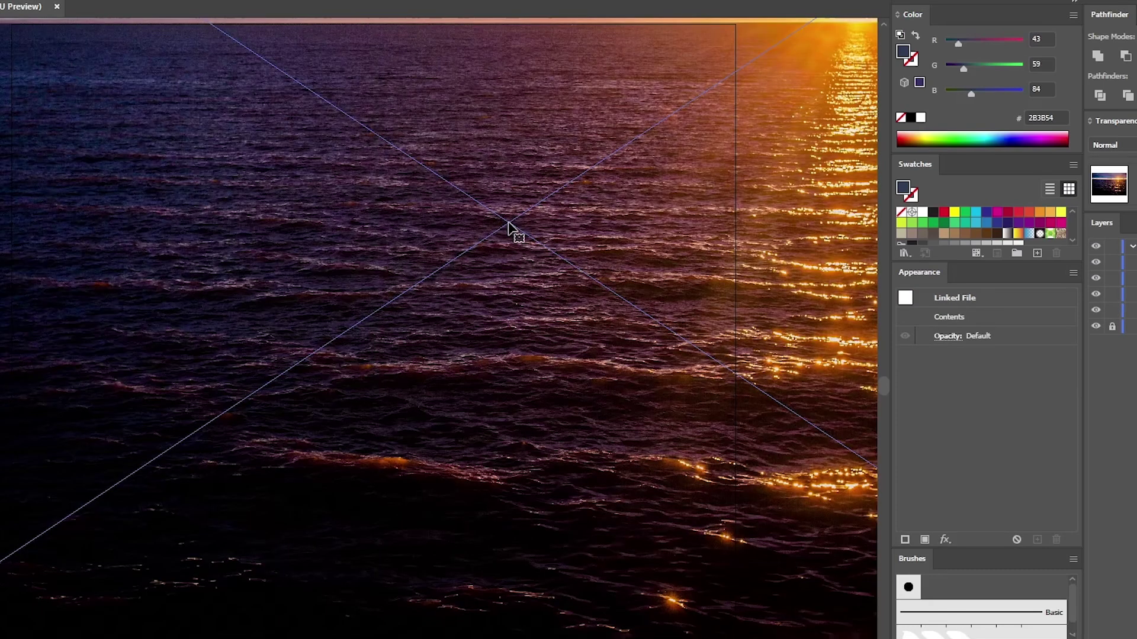
Step: Move the sunset photo below the dark blue background in the stacking order and center it on the artboard
{"action": "left_click", "coordinate": [1129, 263]}
{"action": "left_click_drag", "start_coordinate": [1129, 262], "coordinate": [1107, 333]}
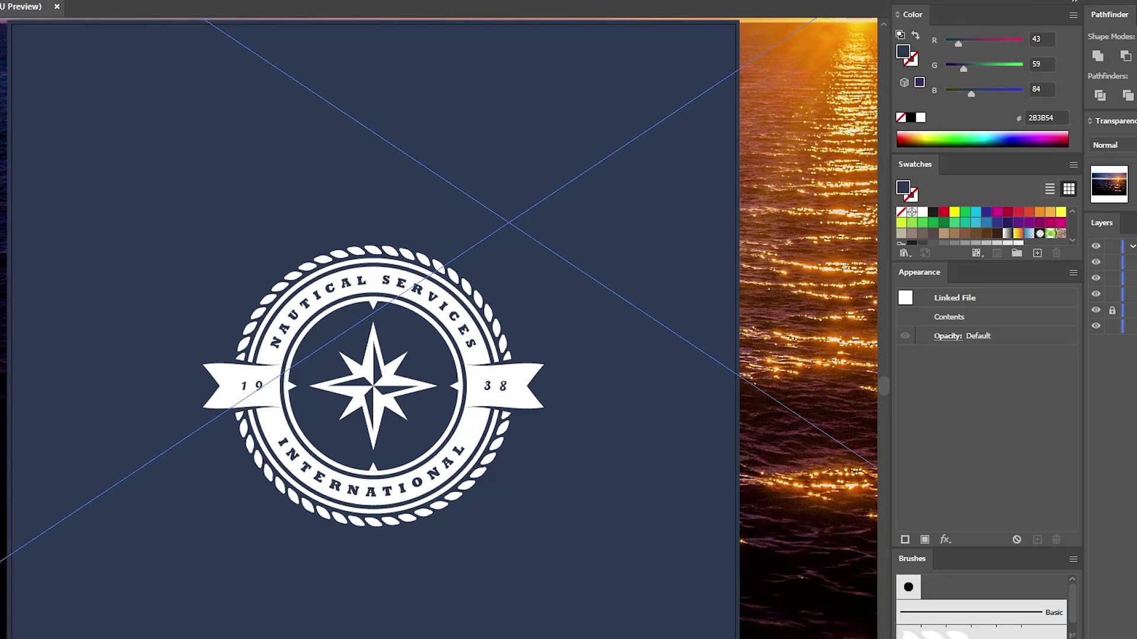
{"action": "key", "text": "ctrl+z"}
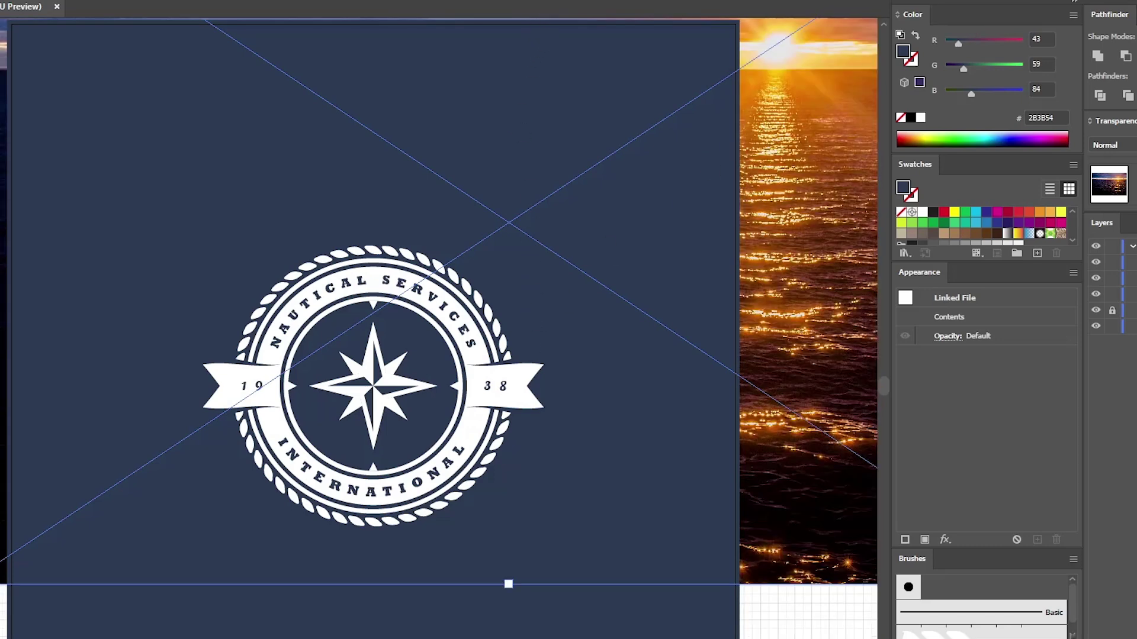
{"action": "left_click", "coordinate": [614, 2]}
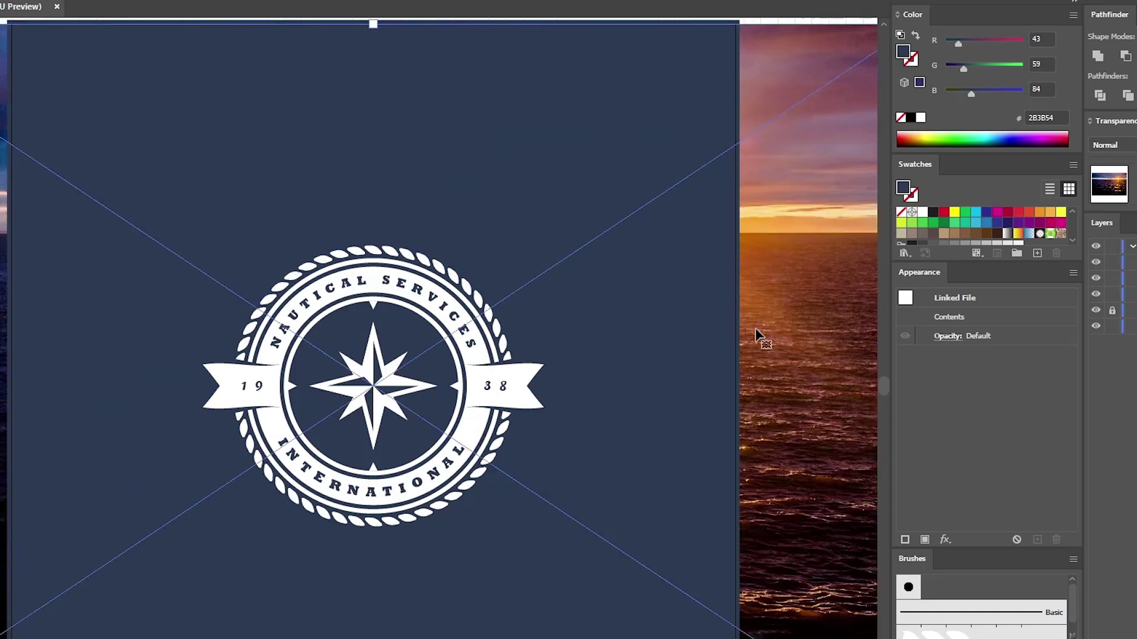
Step: Lock the sunset photo, unlock the dark blue background rectangle and select that rectangle
{"action": "left_click", "coordinate": [1112, 327]}
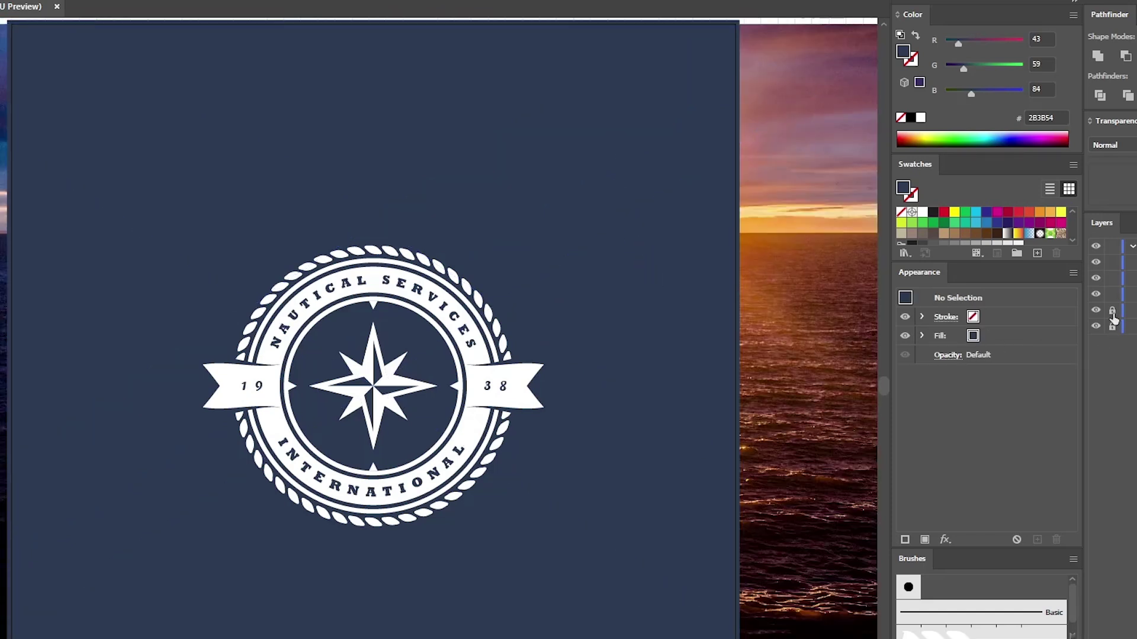
{"action": "left_click", "coordinate": [1112, 312]}
{"action": "left_click", "coordinate": [639, 249]}
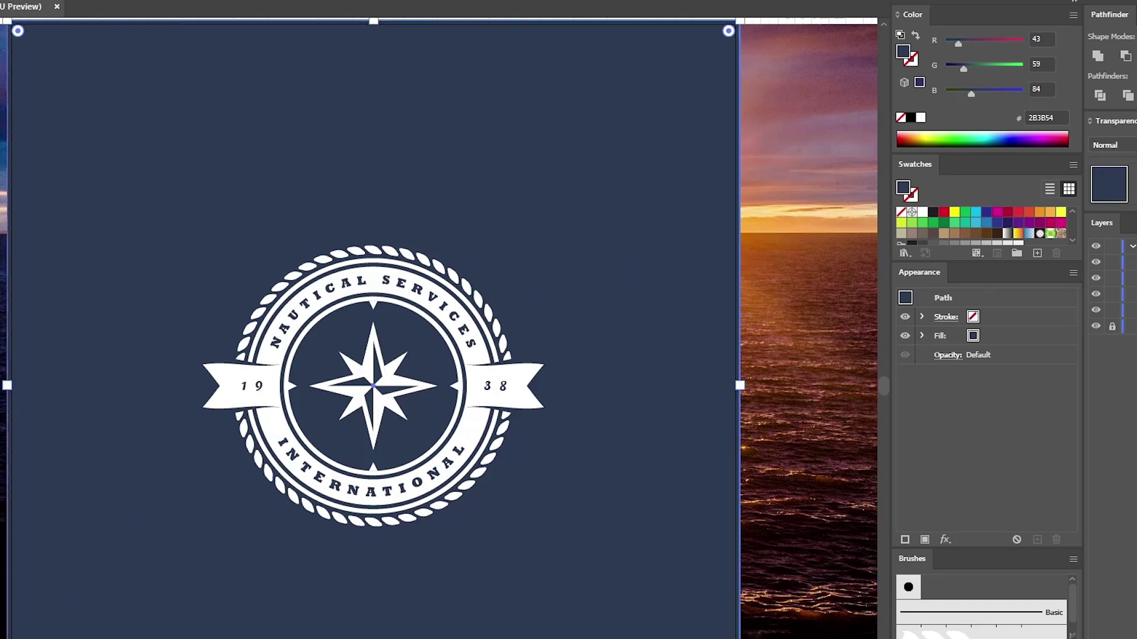
Step: Set the dark blue rectangle's fill to 50% opacity with the Color blending mode
{"action": "left_click", "coordinate": [922, 335]}
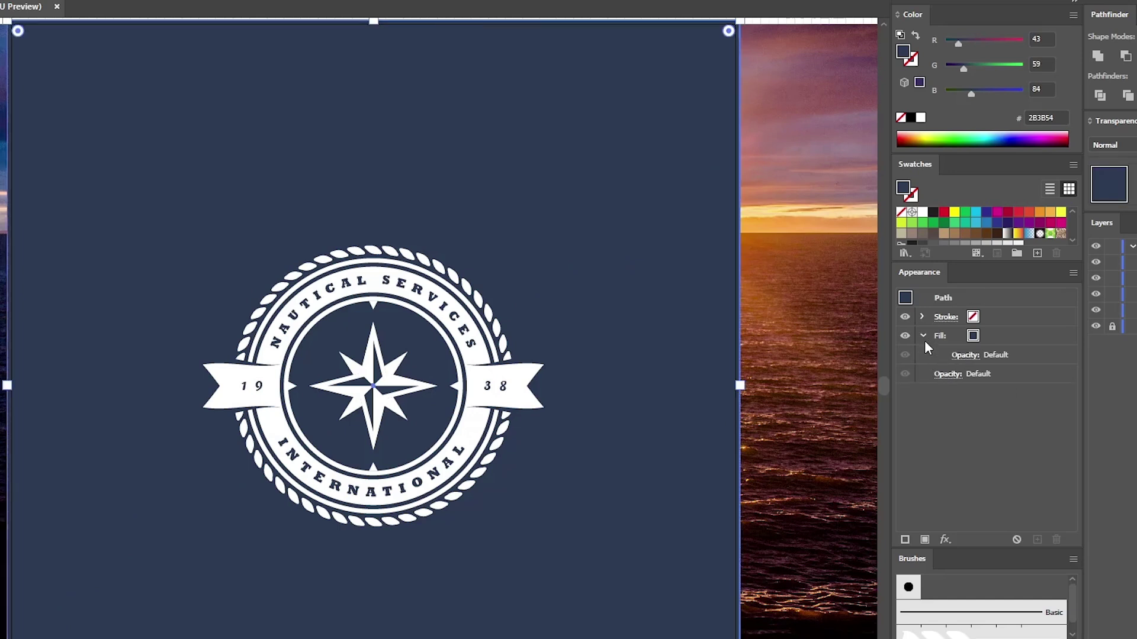
{"action": "left_click", "coordinate": [1008, 339]}
{"action": "left_click", "coordinate": [966, 355]}
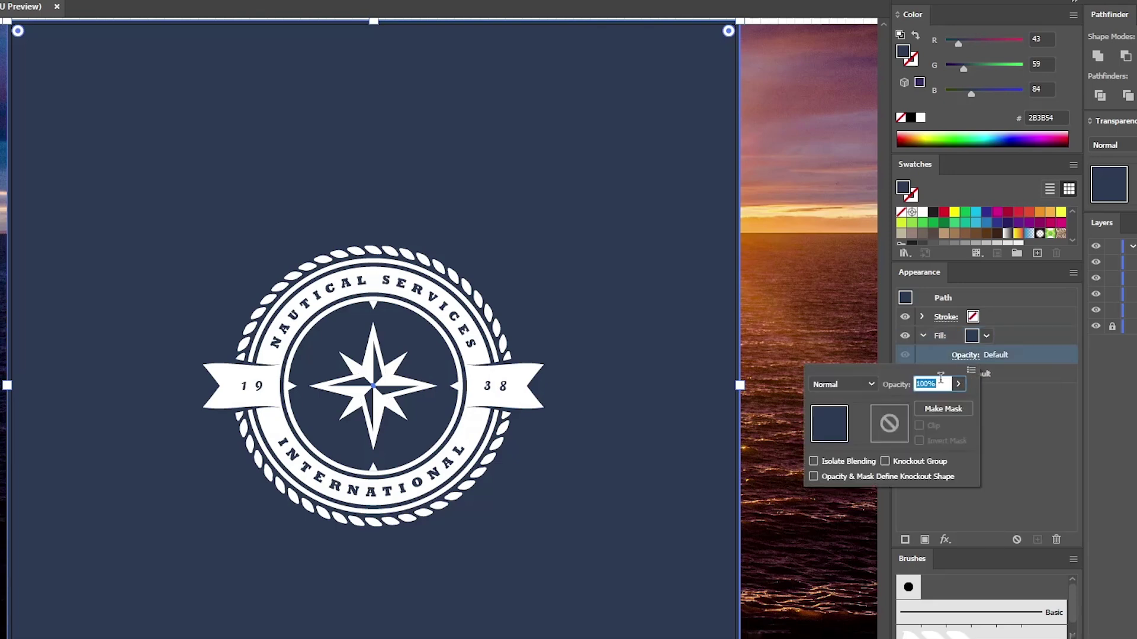
{"action": "type", "text": "50"}
{"action": "left_click", "coordinate": [844, 384]}
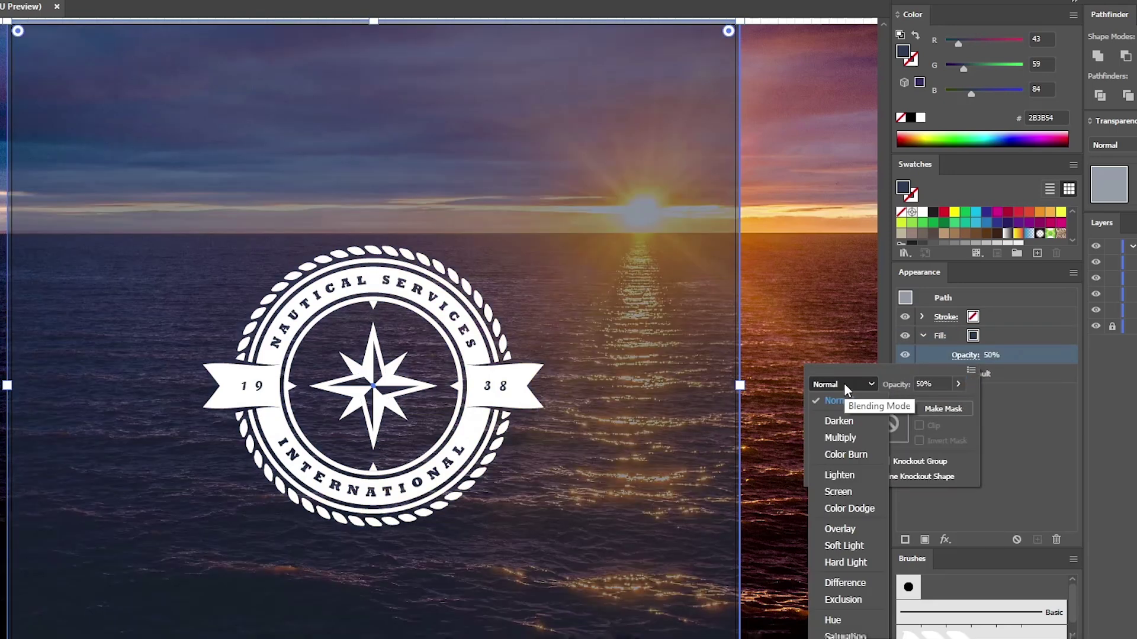
{"action": "left_click", "coordinate": [835, 619]}
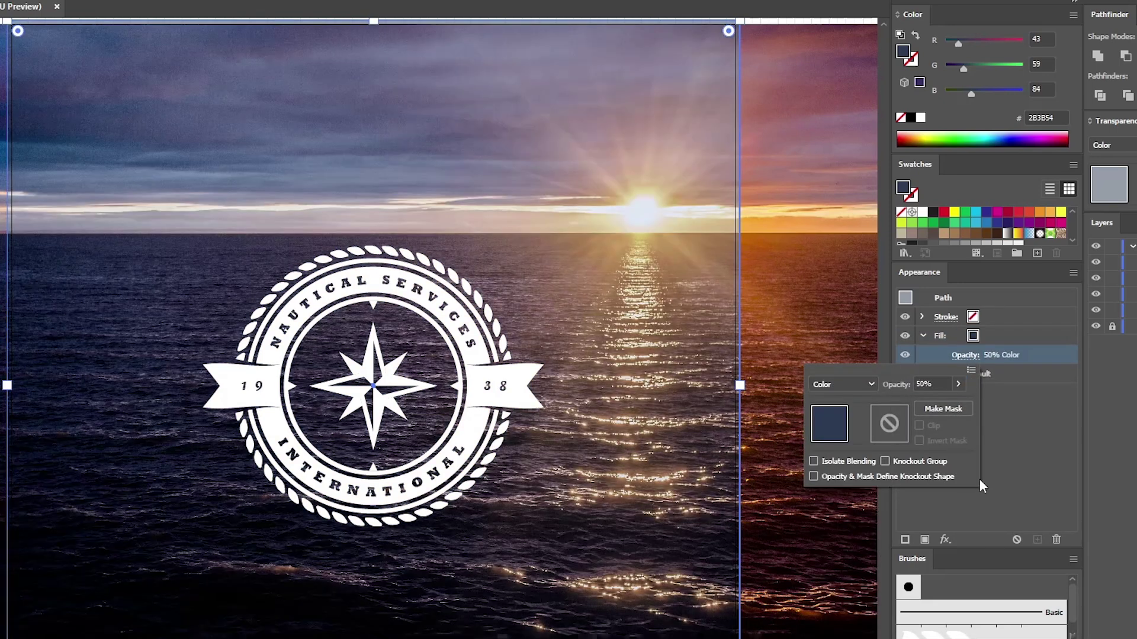
Step: Add a second fill above the rectangle's dark blue fill and color it light blue, RGB 39, 170, 225
{"action": "left_click", "coordinate": [1020, 336]}
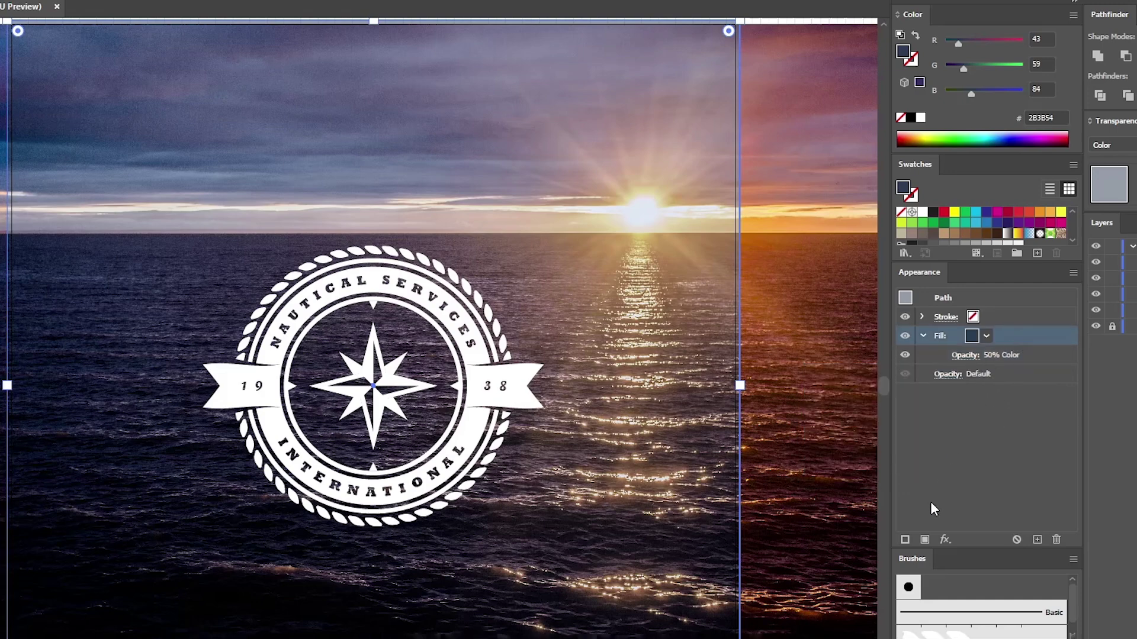
{"action": "left_click", "coordinate": [925, 540]}
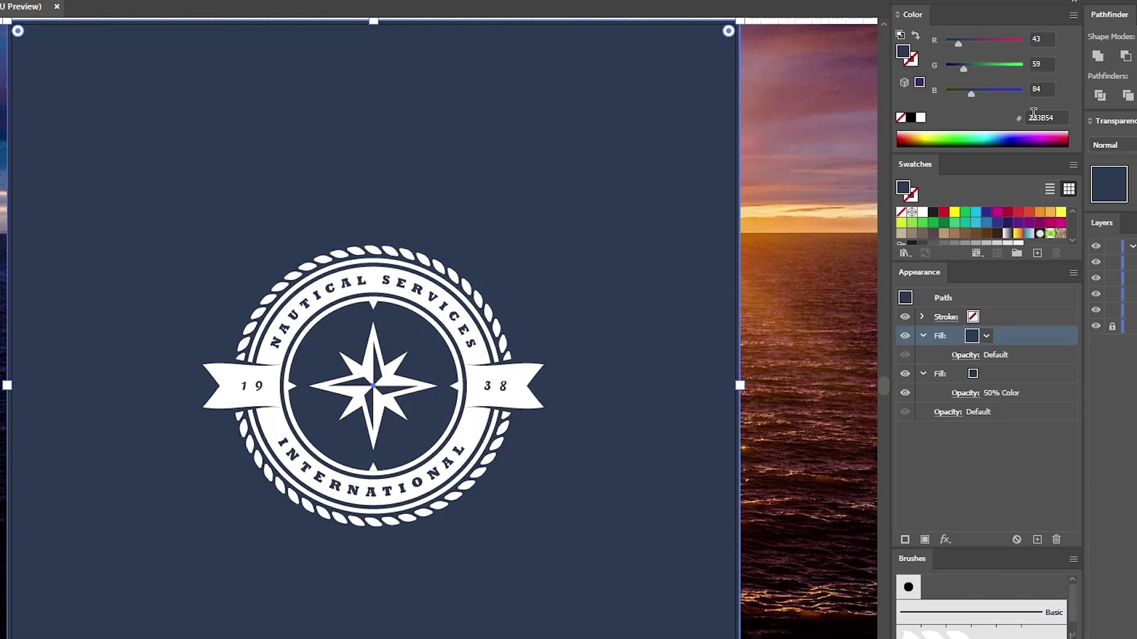
{"action": "left_click", "coordinate": [1042, 39]}
{"action": "type", "text": "39"}
{"action": "key", "text": "Tab"}
{"action": "type", "text": "170"}
{"action": "key", "text": "Tab"}
{"action": "type", "text": "22"}
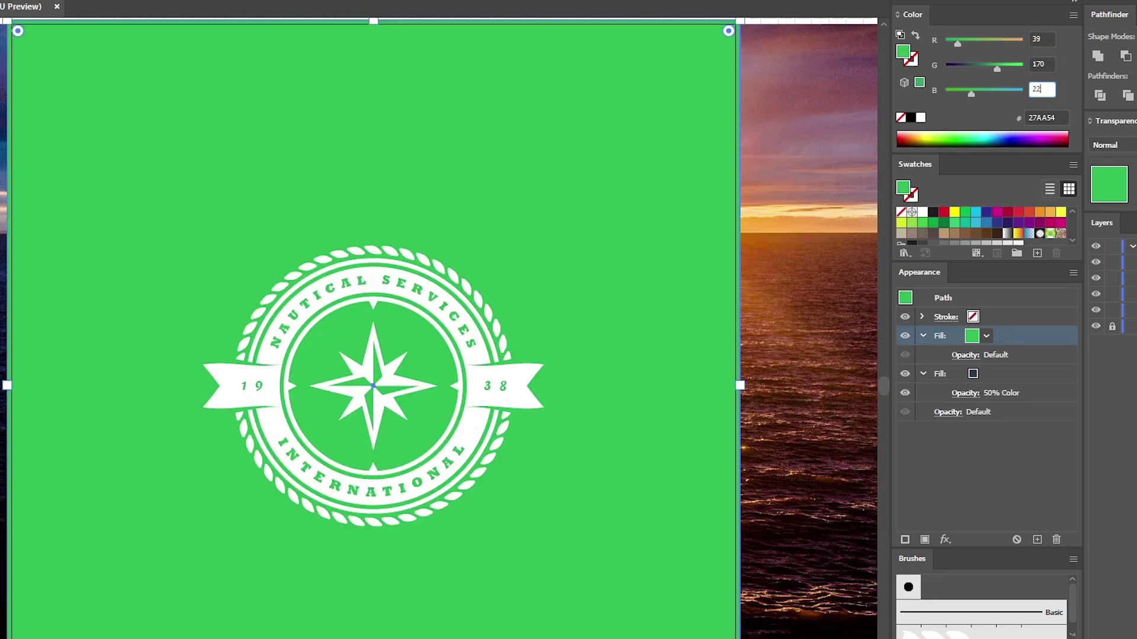
{"action": "key", "text": "Return"}
Step: Set the light blue fill to 50% opacity with the Soft Light blending mode and deselect the rectangle
{"action": "left_click", "coordinate": [967, 356]}
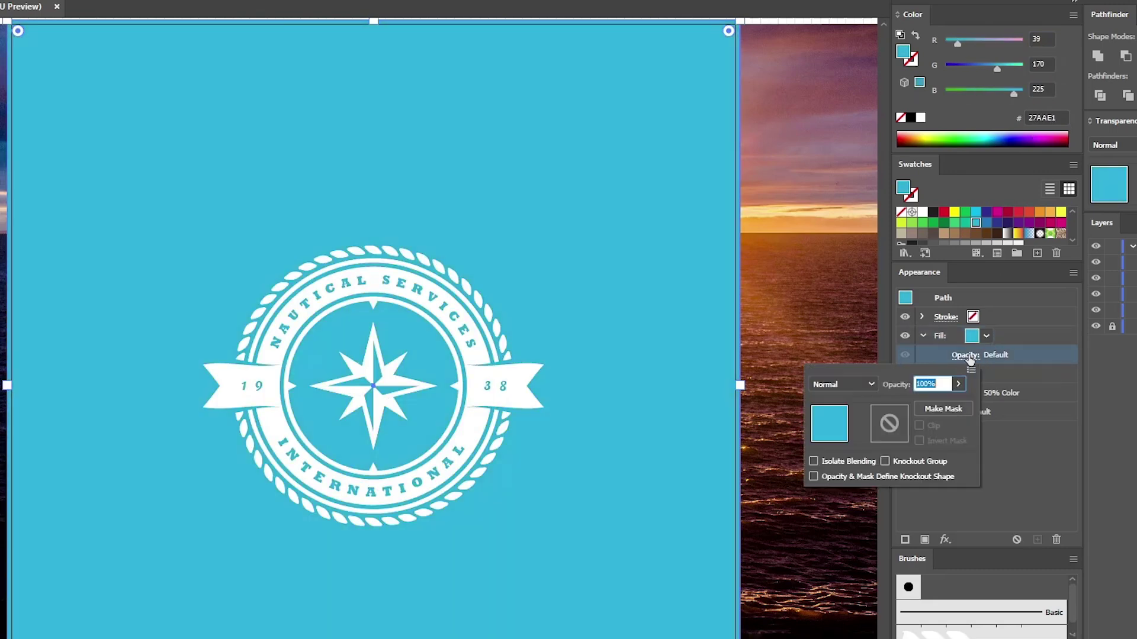
{"action": "left_click_drag", "start_coordinate": [923, 383], "coordinate": [883, 386]}
{"action": "type", "text": "5"}
{"action": "left_click", "coordinate": [859, 384]}
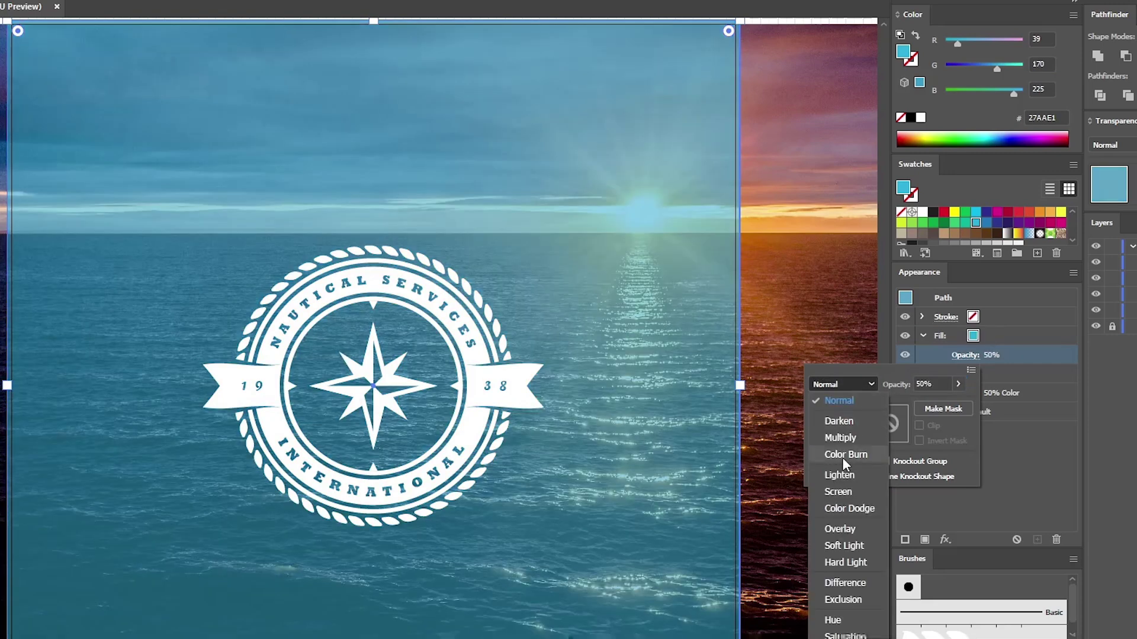
{"action": "left_click", "coordinate": [840, 545]}
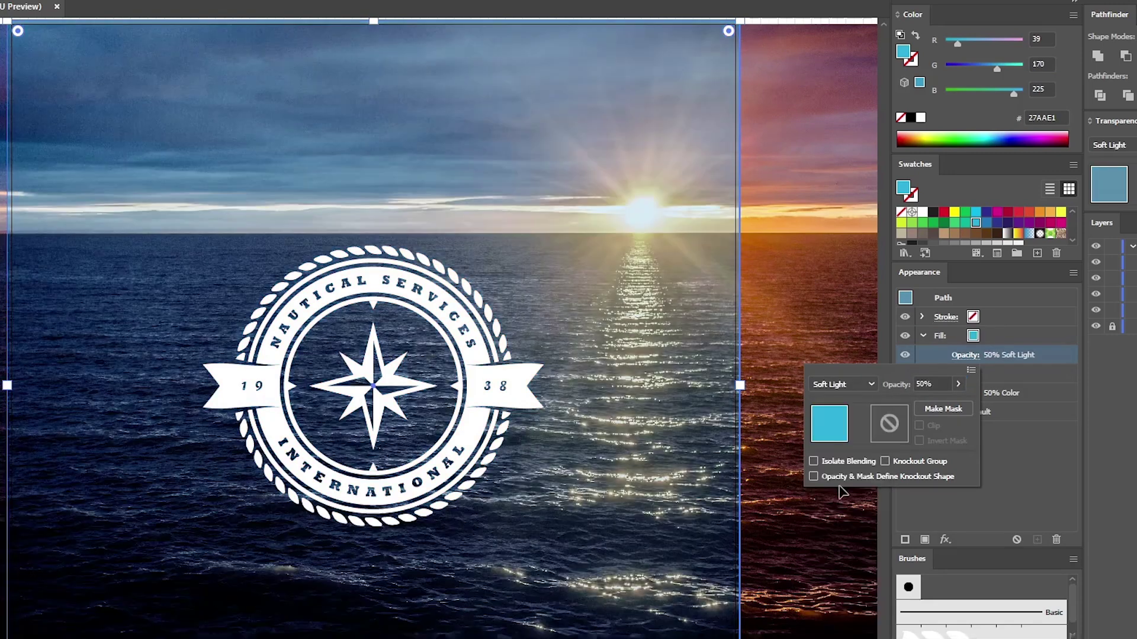
{"action": "left_click", "coordinate": [815, 271]}
{"action": "left_click", "coordinate": [816, 271]}
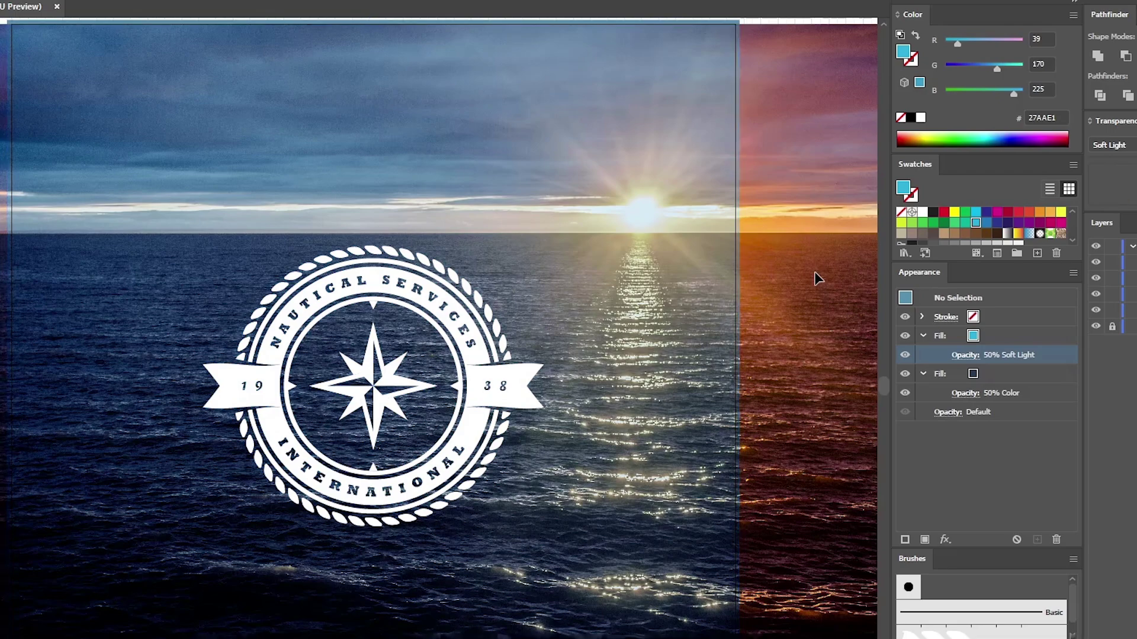